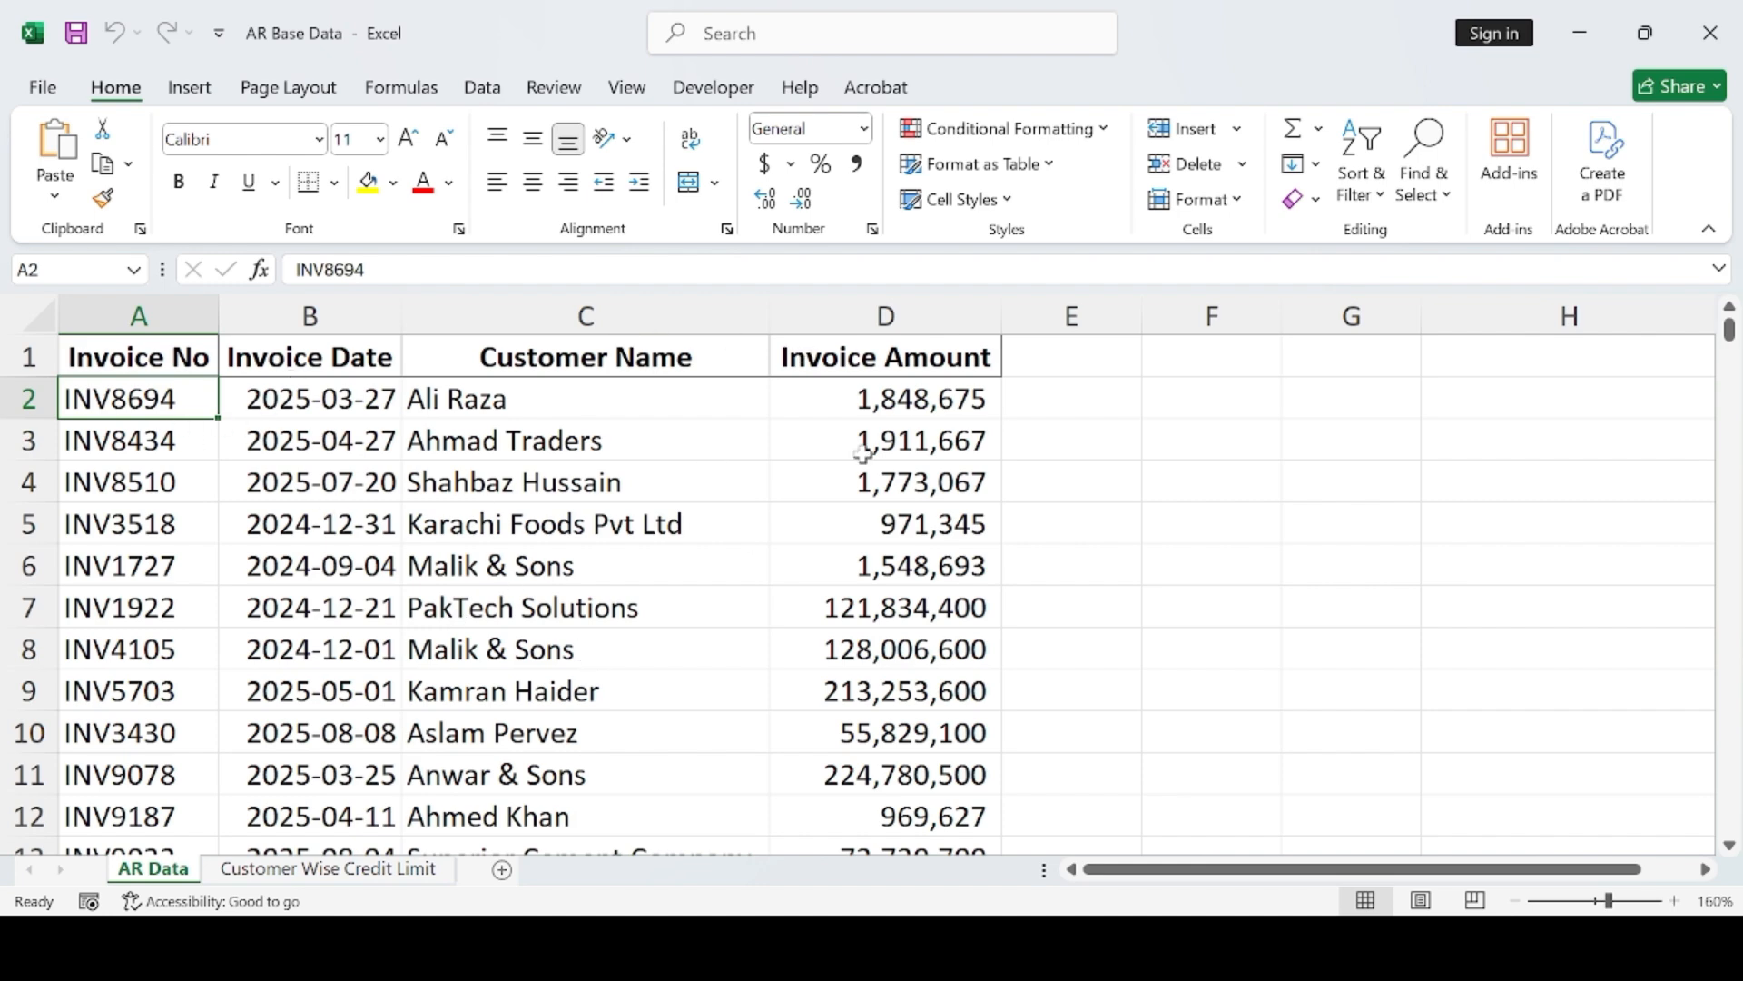
# - Examine the invoice records in the AR Data sheet, including the repeated entries under Customer Name
pyautogui.scroll(-2, 949, 726)
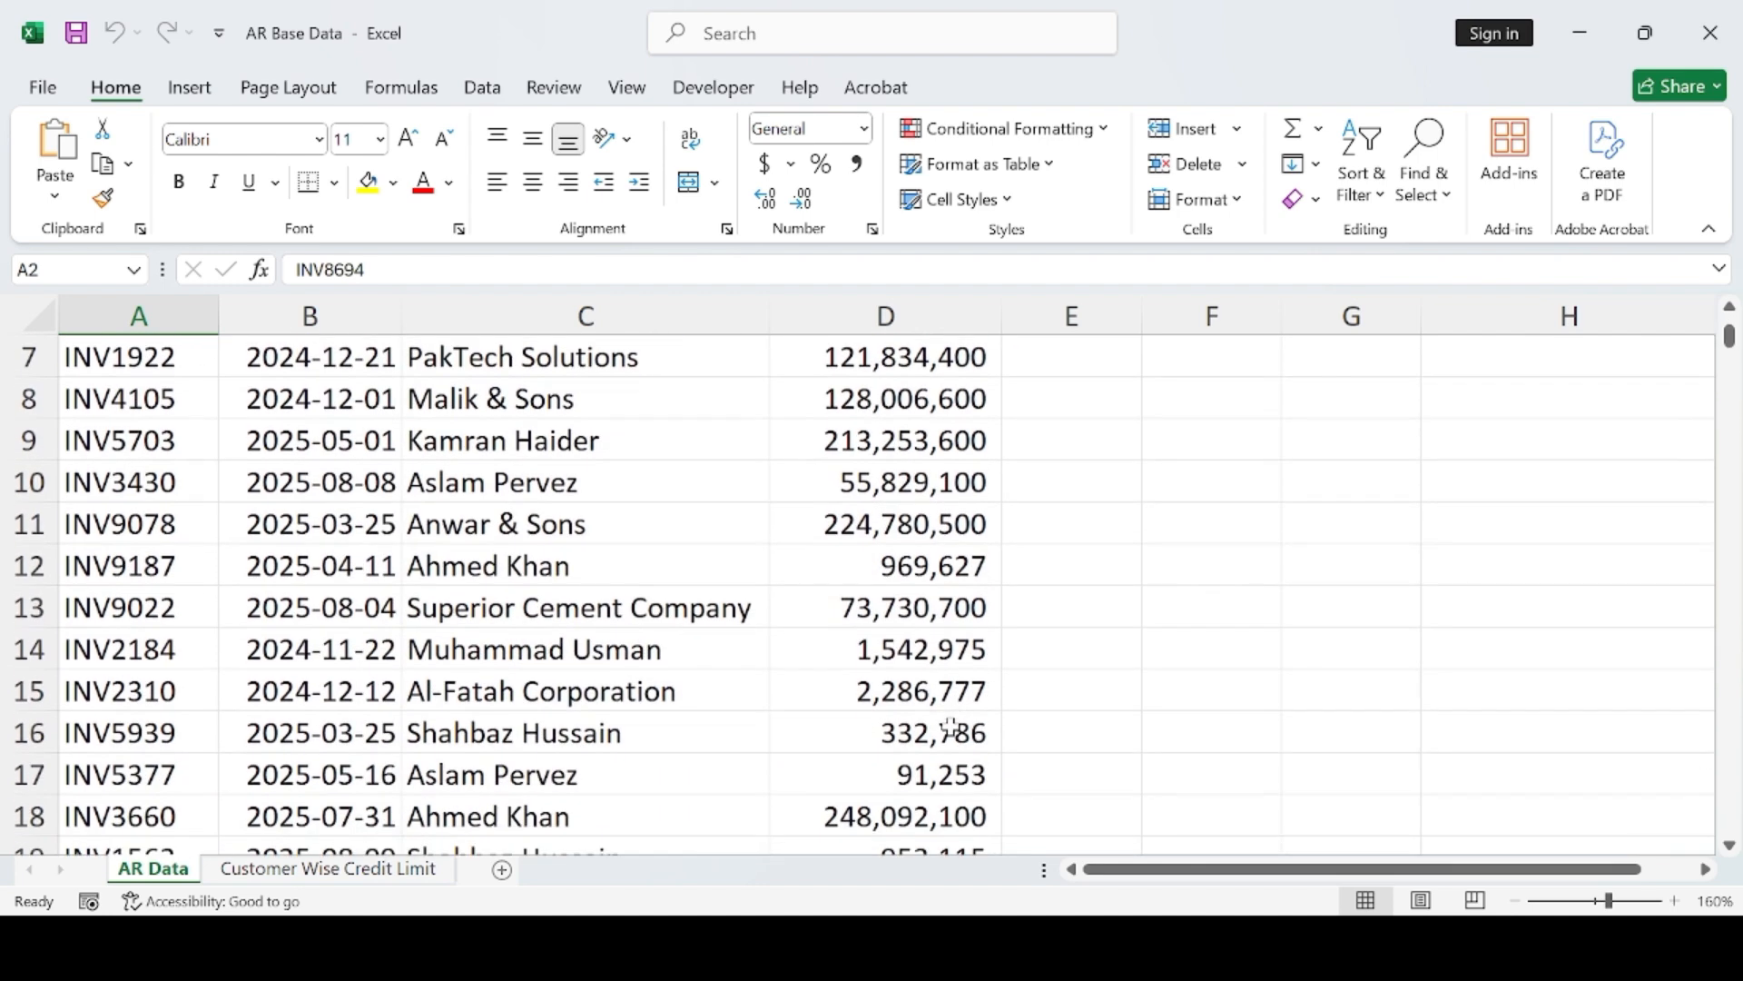
pyautogui.scroll(2, 950, 726)
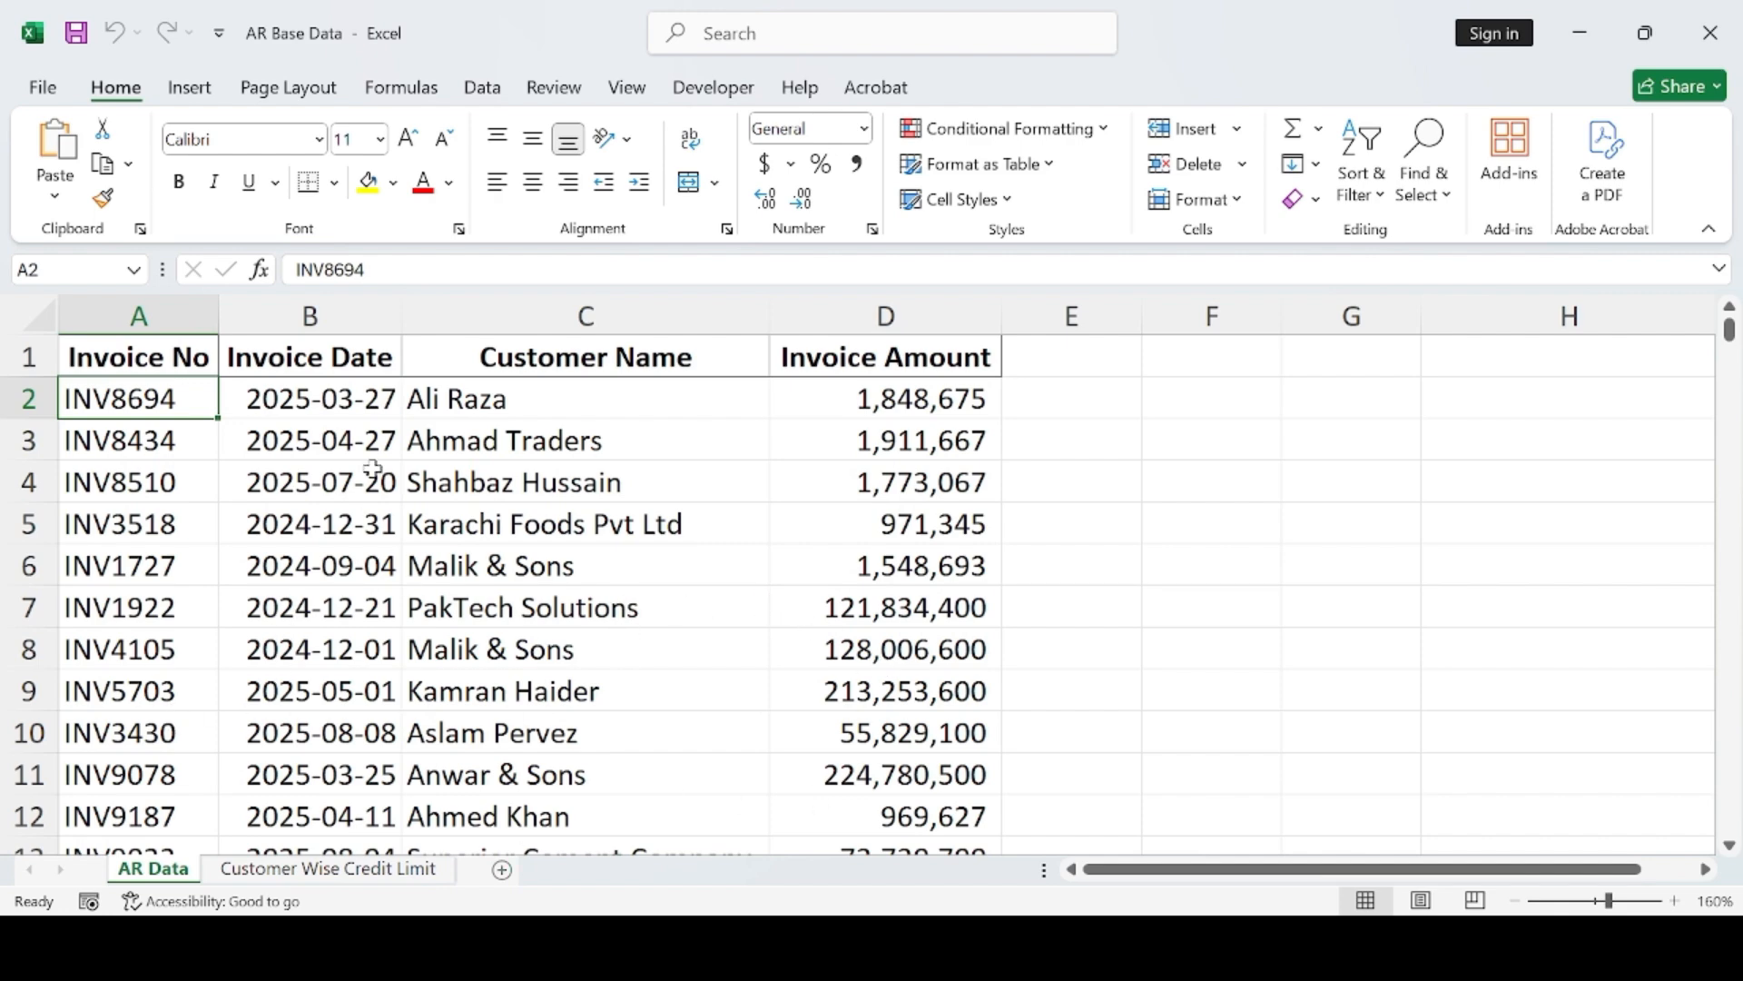
pyautogui.moveTo(607, 400); pyautogui.dragTo(604, 830)
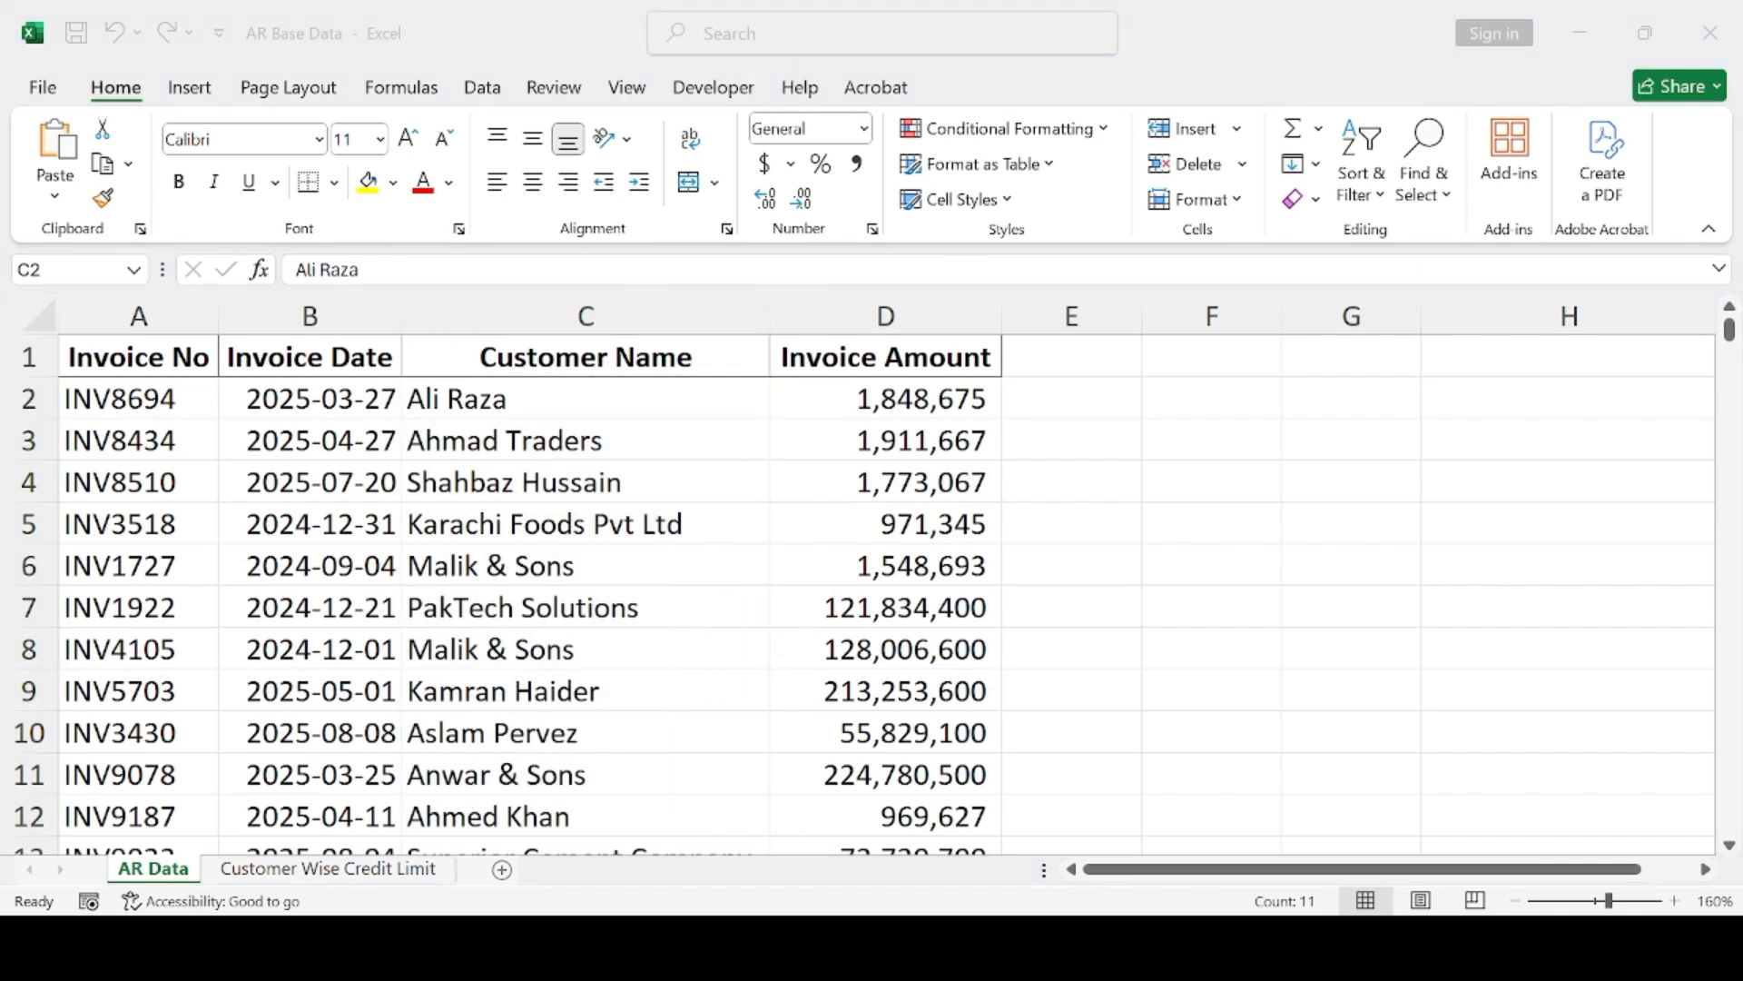
pyautogui.doubleClick(1351, 482)
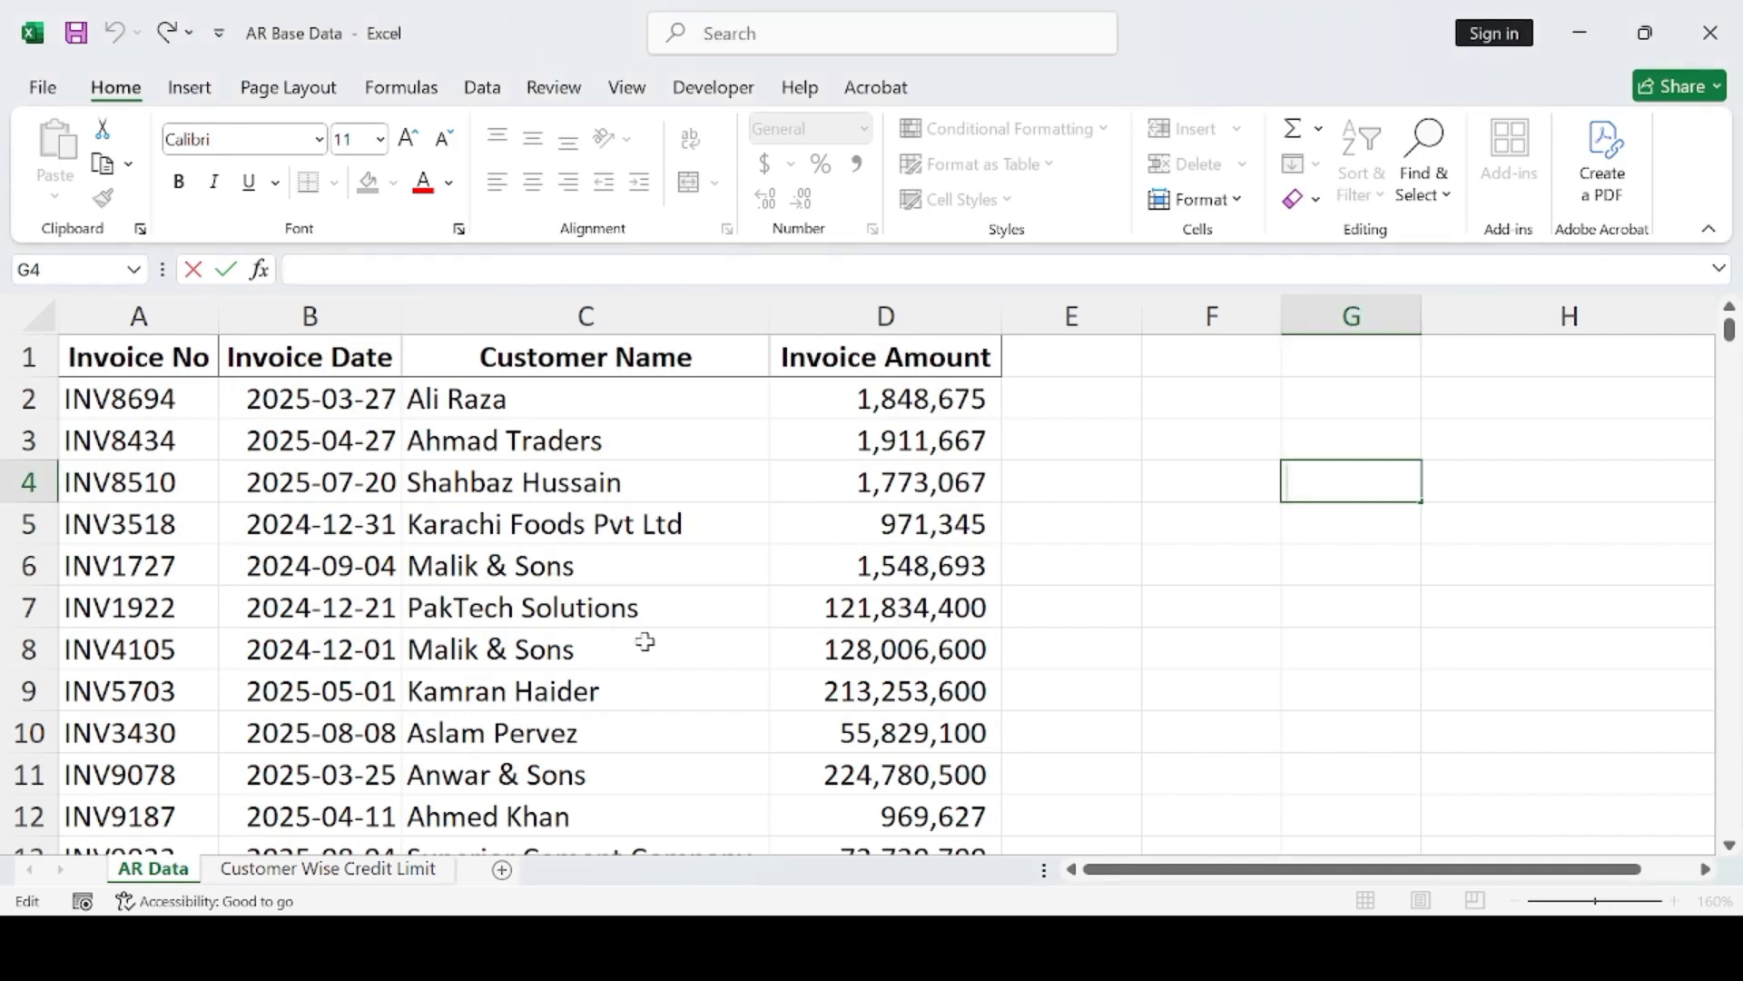
pyautogui.scroll(-2, 439, 630)
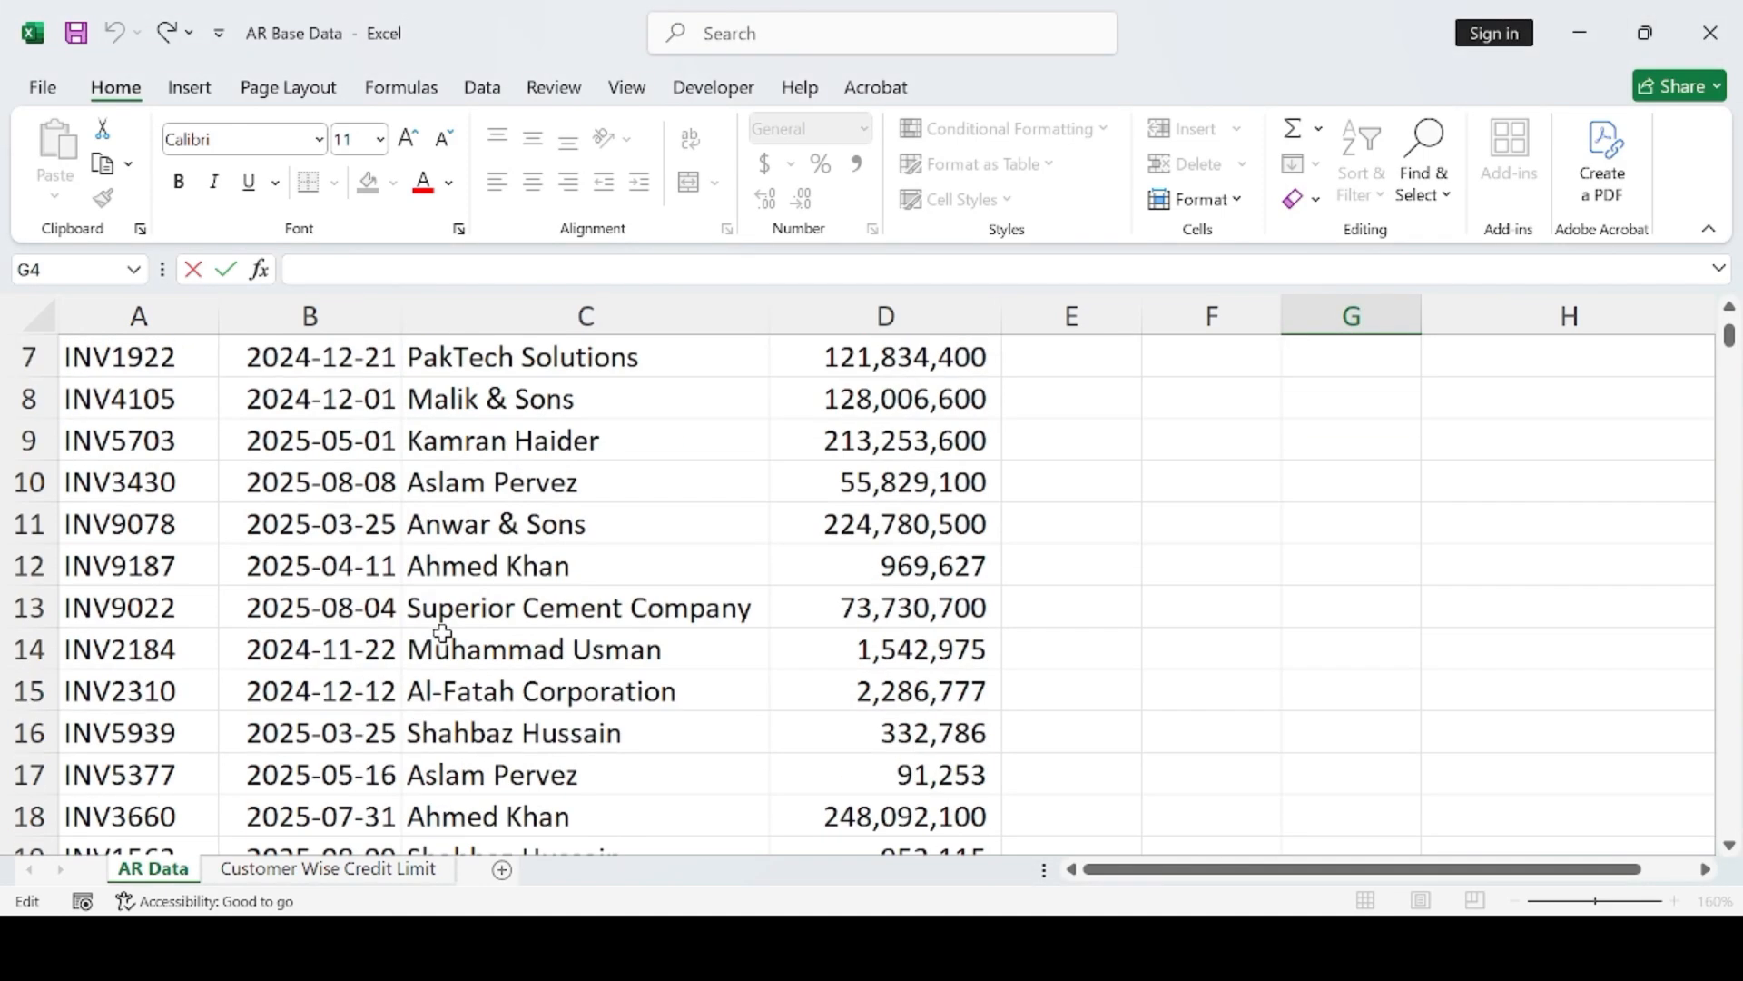
pyautogui.scroll(2, 440, 634)
# - Copy the whole Customer Name column and paste it at cell F1
pyautogui.click(551, 354)
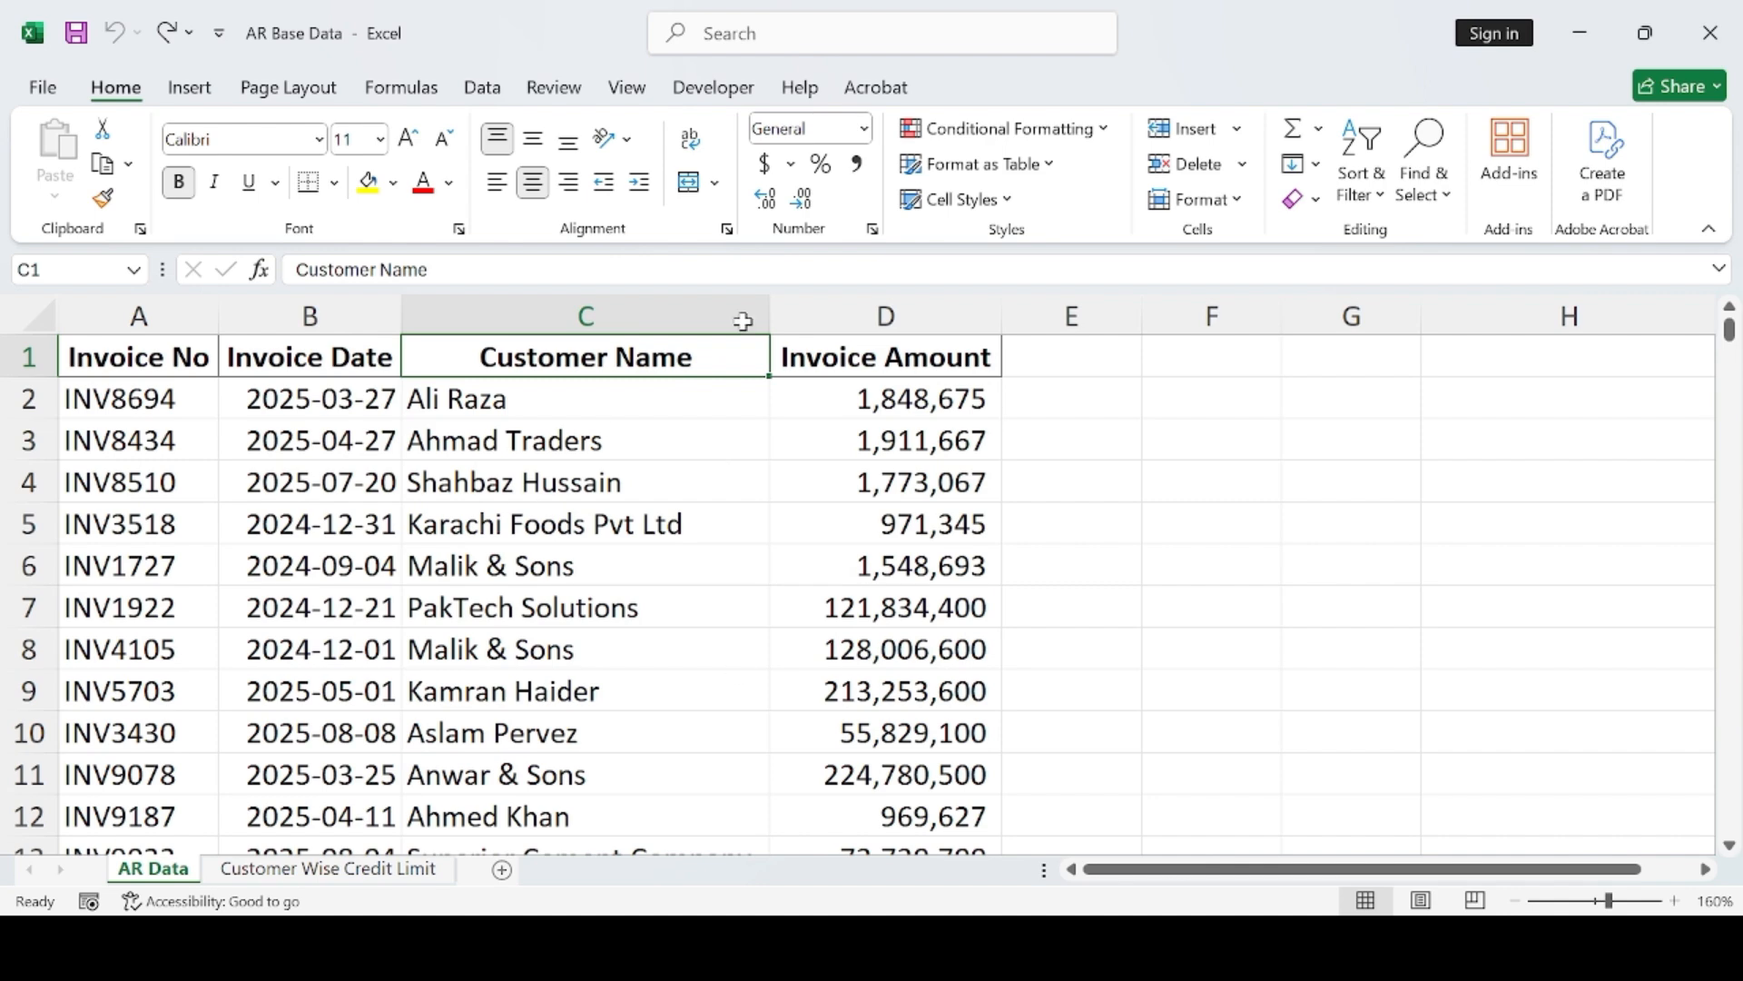
pyautogui.click(631, 315)
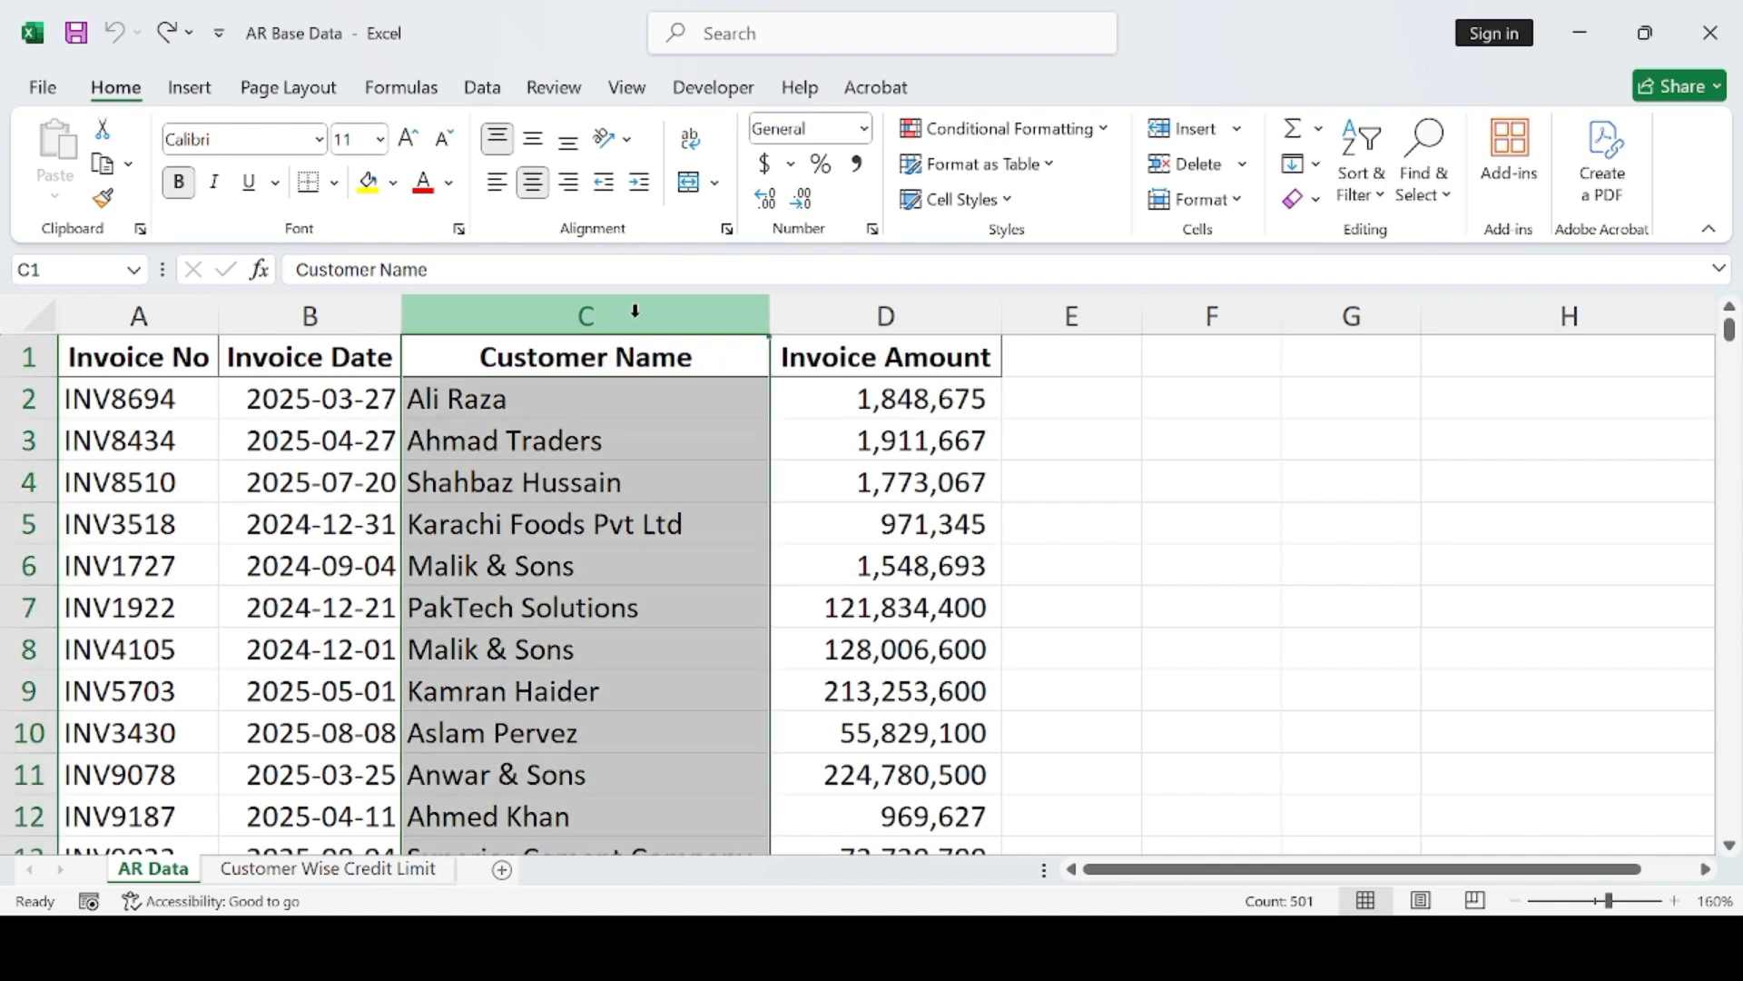
pyautogui.hotkey('ctrl', 'c')
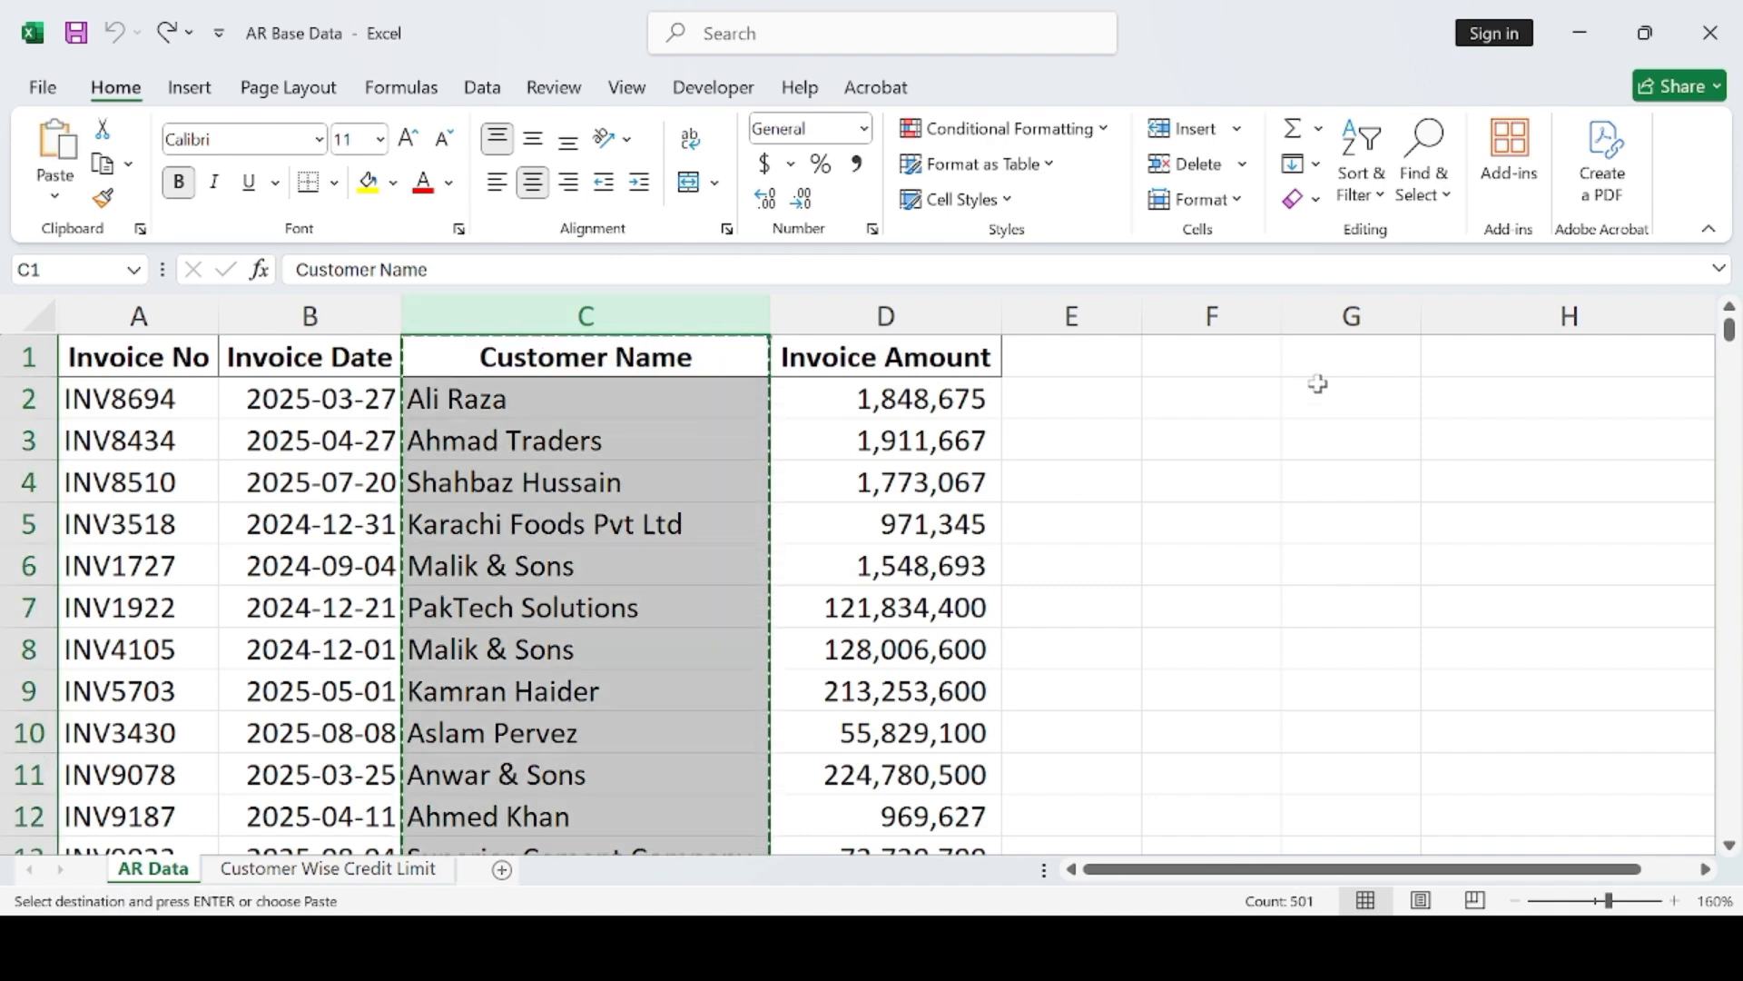
pyautogui.click(1228, 361)
pyautogui.hotkey('ctrl', 'v')
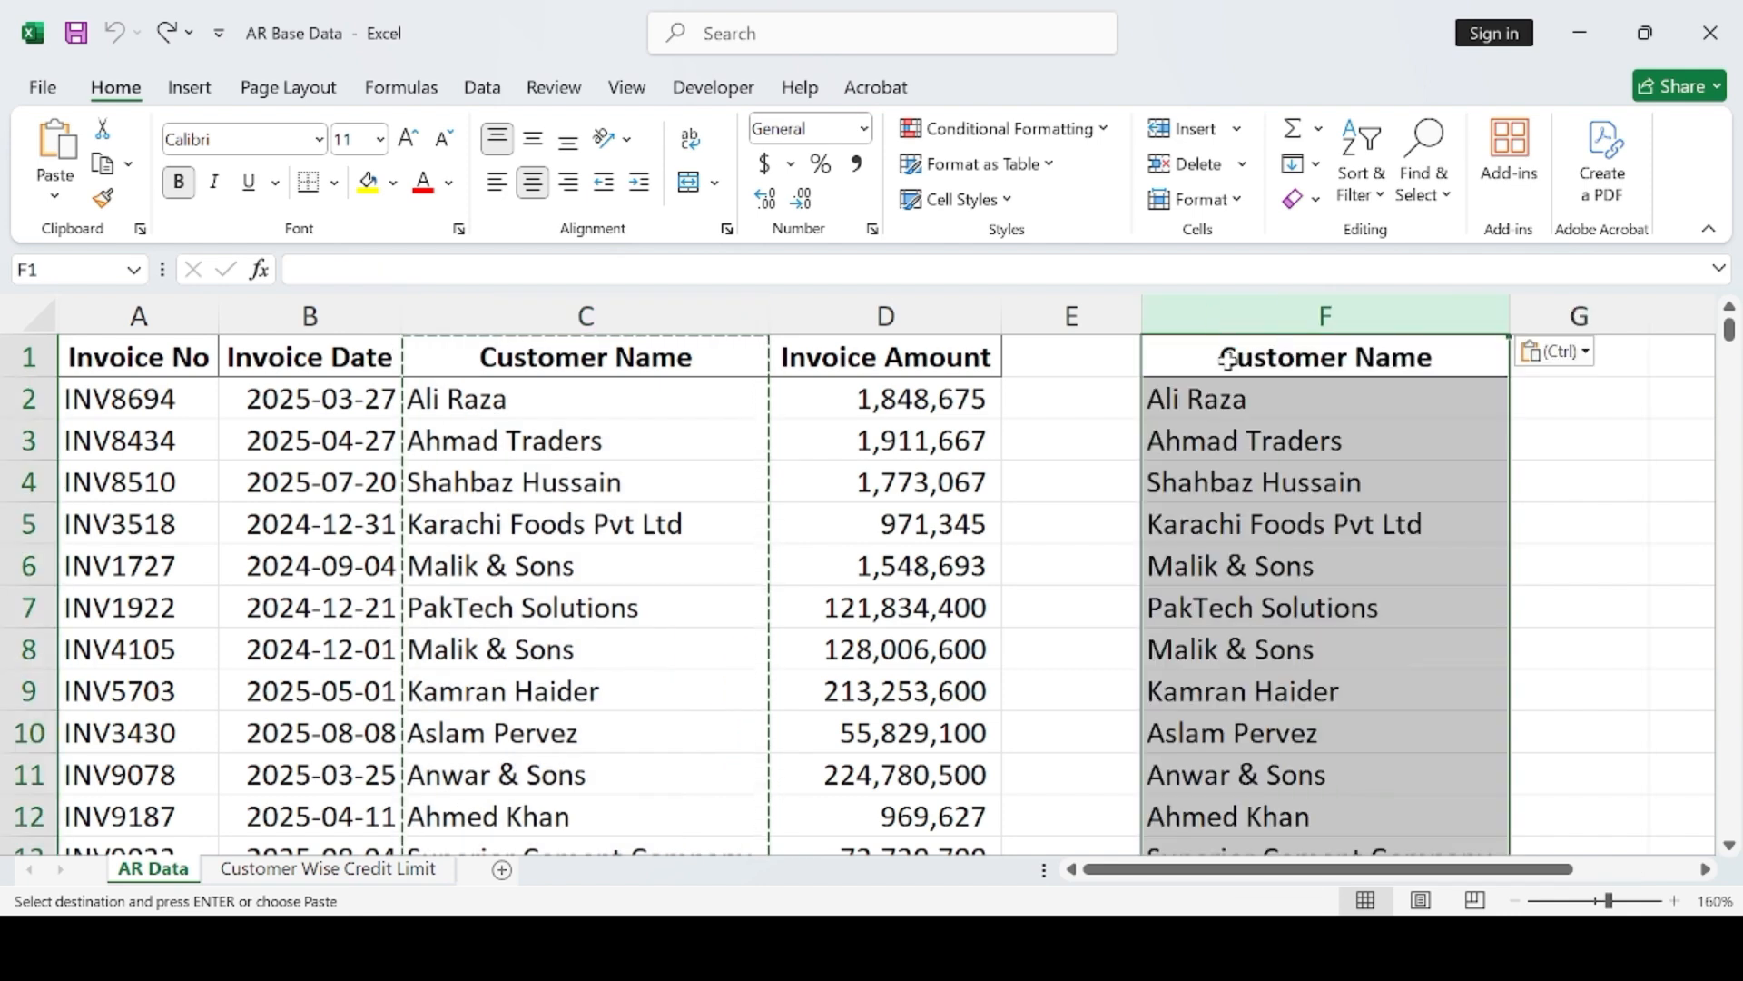
pyautogui.click(1602, 622)
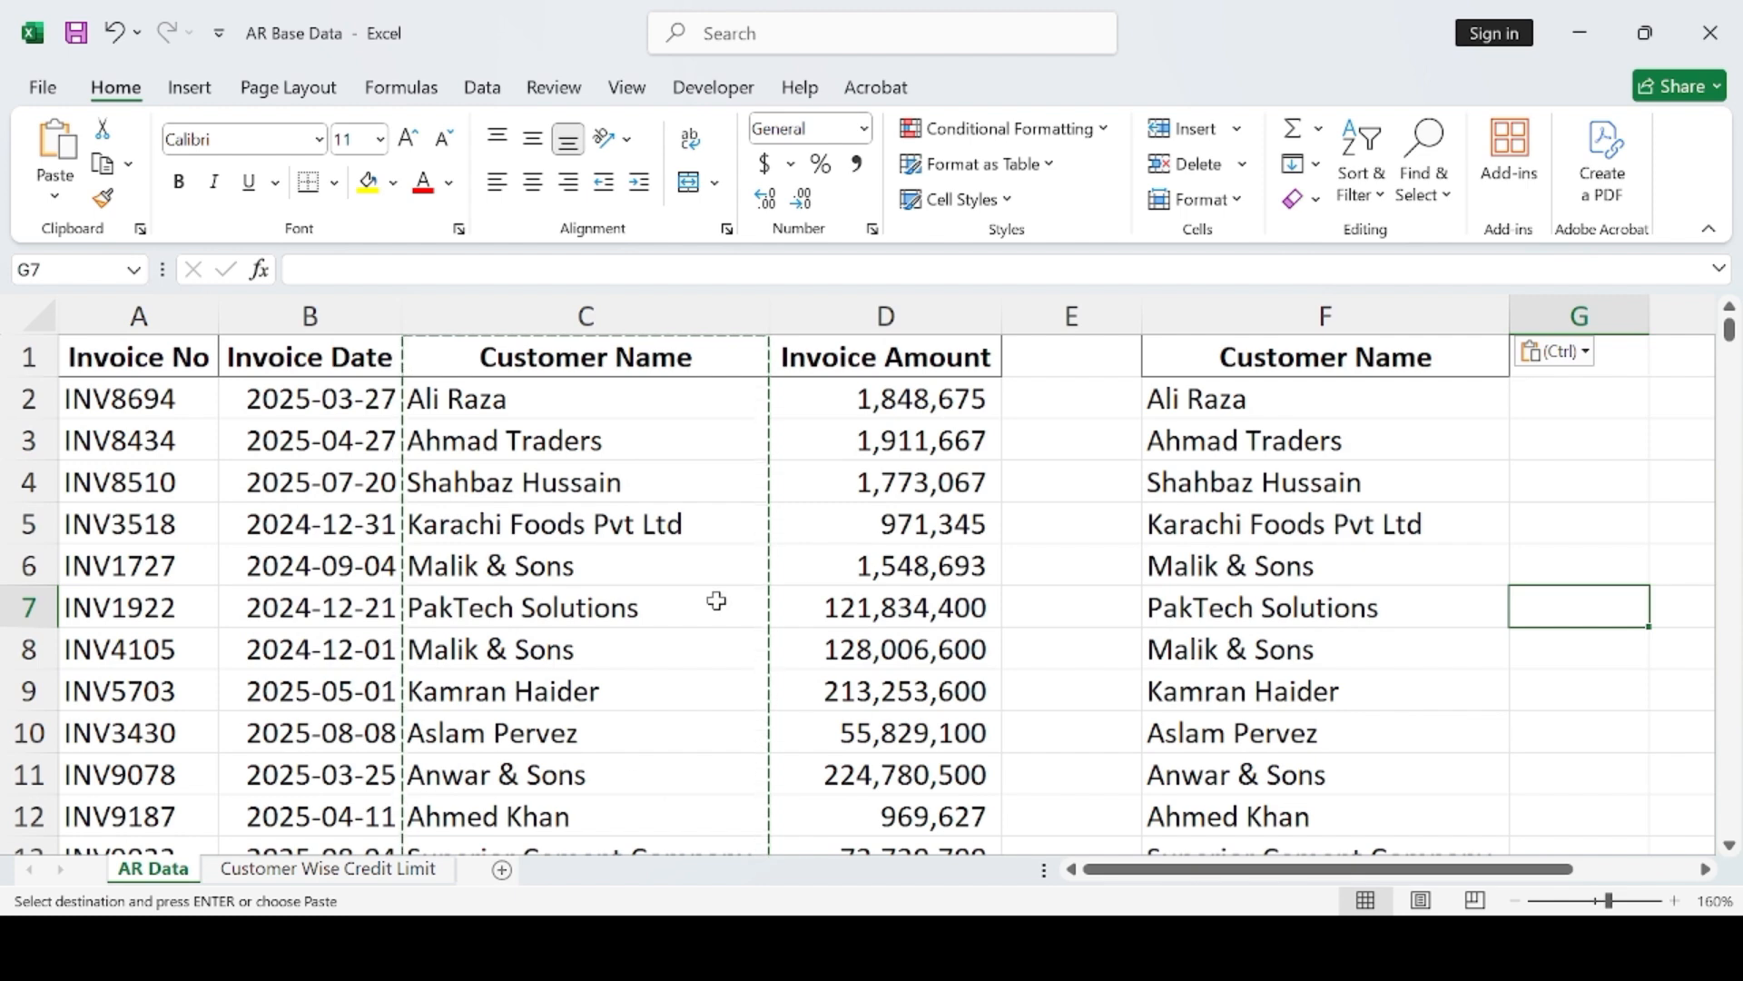
pyautogui.click(1609, 530)
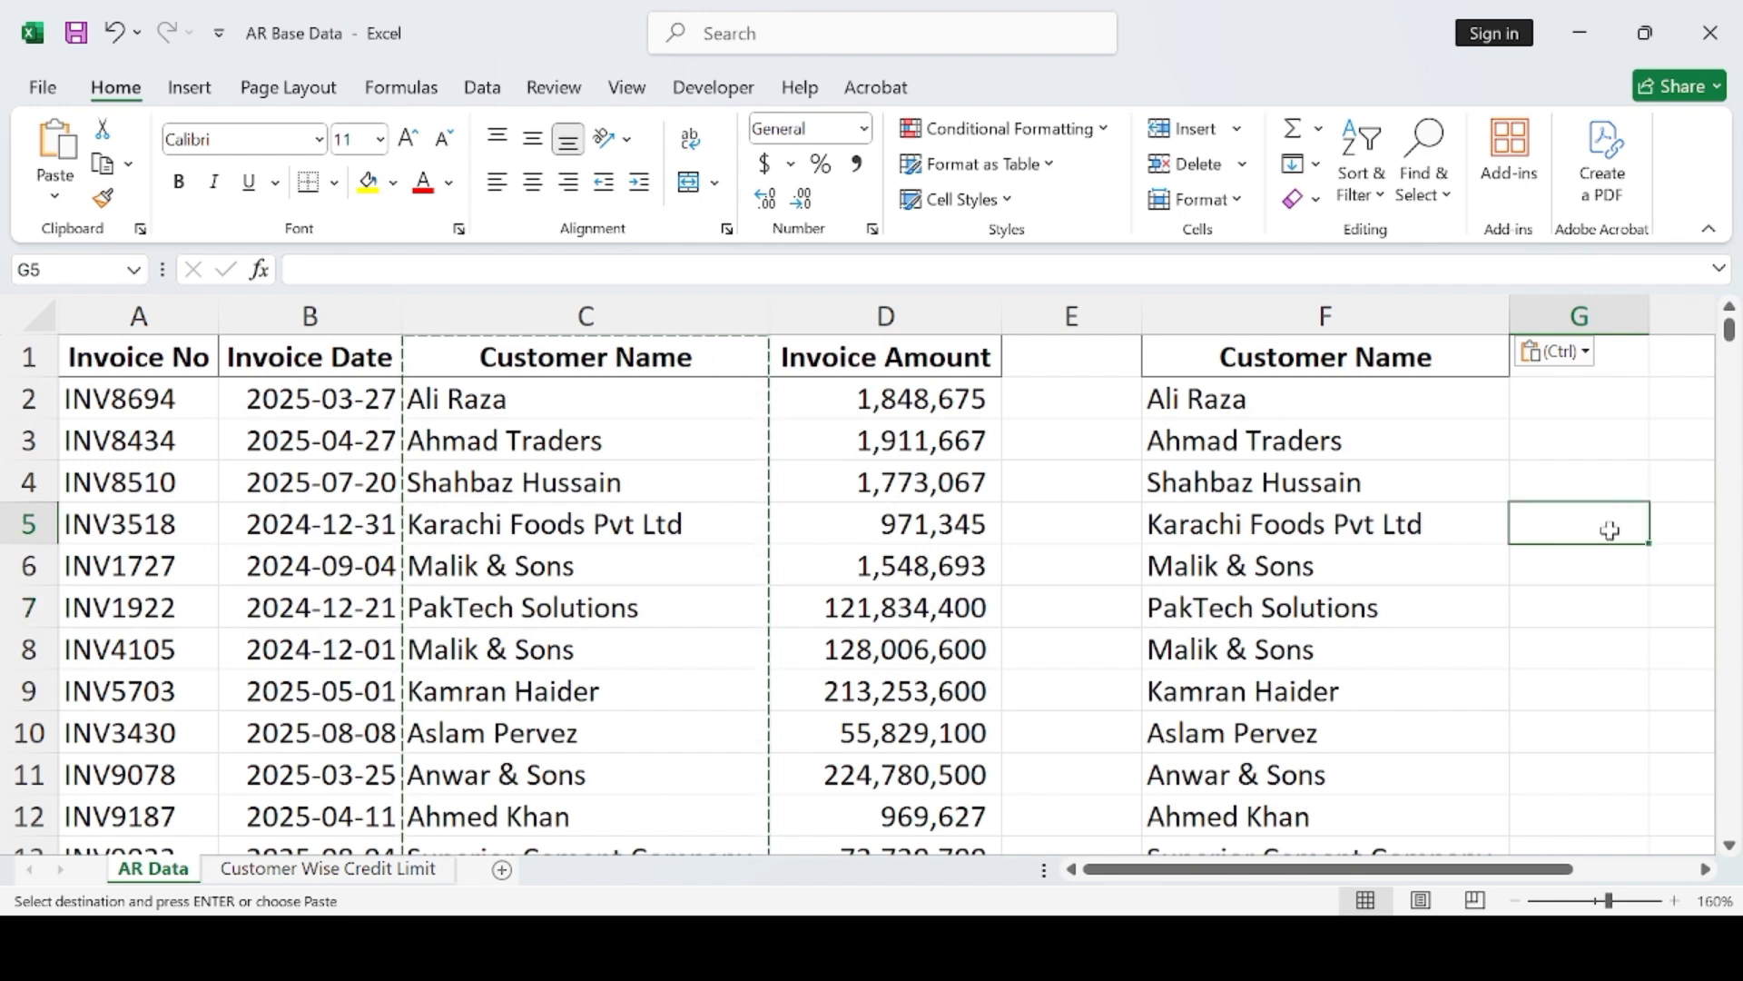
pyautogui.click(1632, 633)
pyautogui.doubleClick(1595, 487)
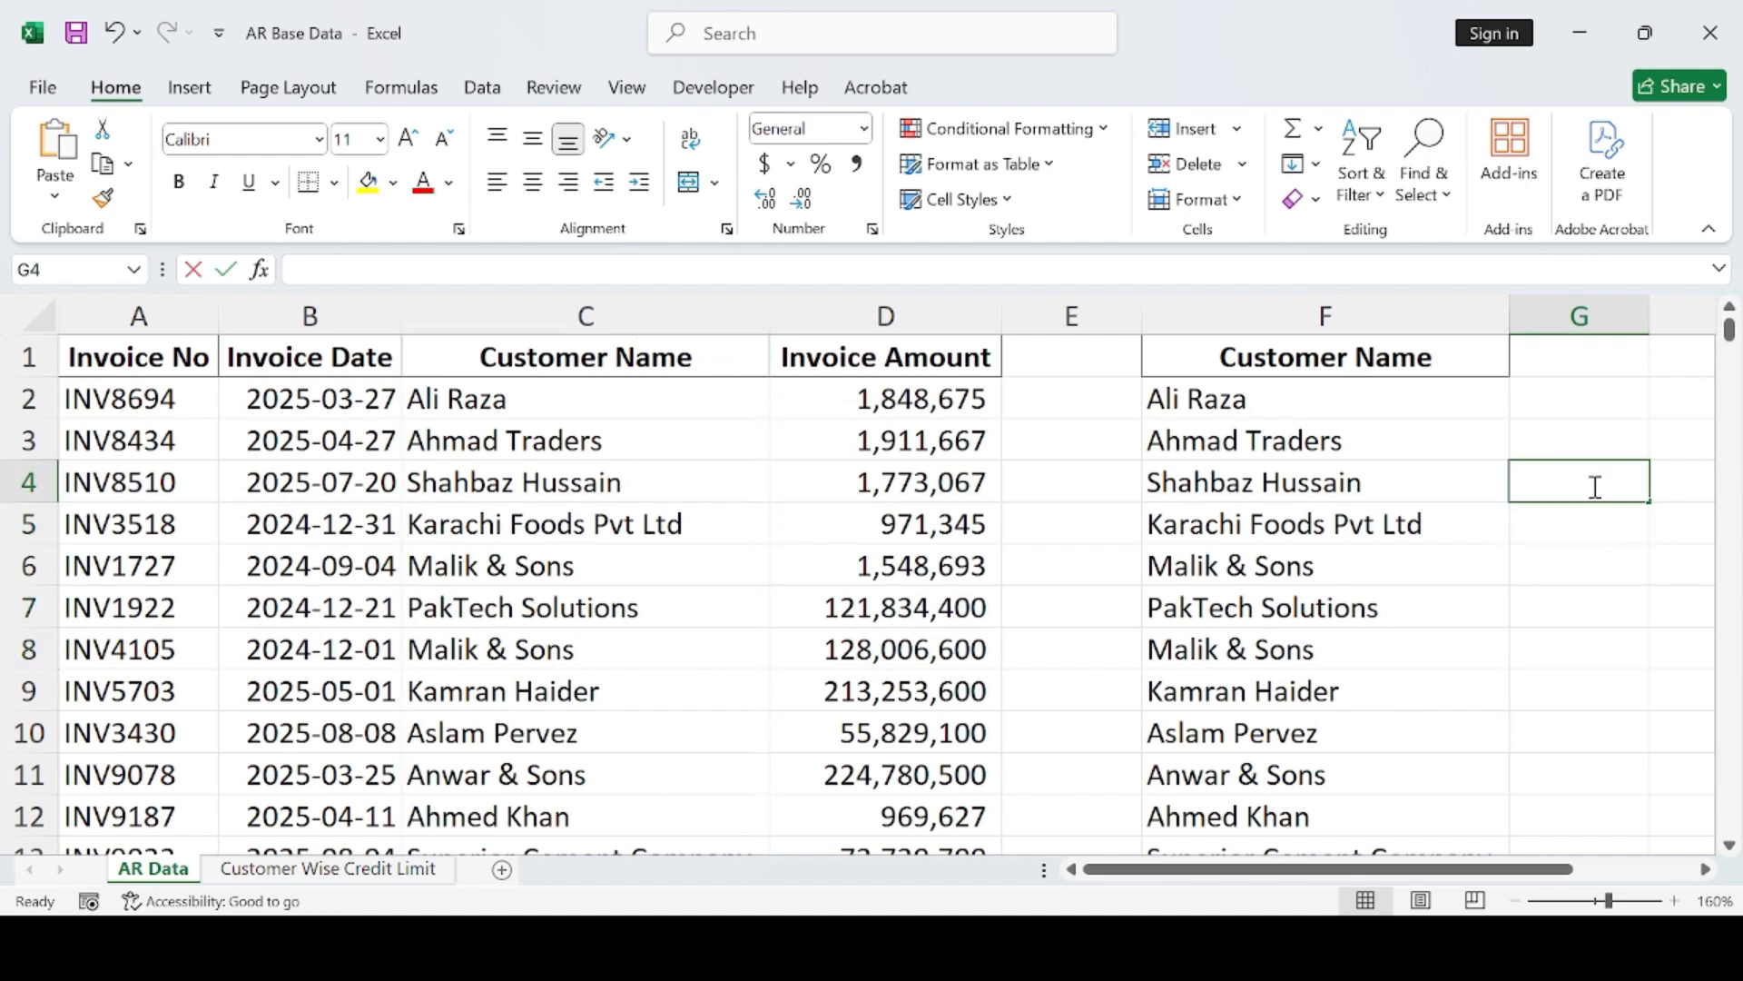
pyautogui.click(1593, 635)
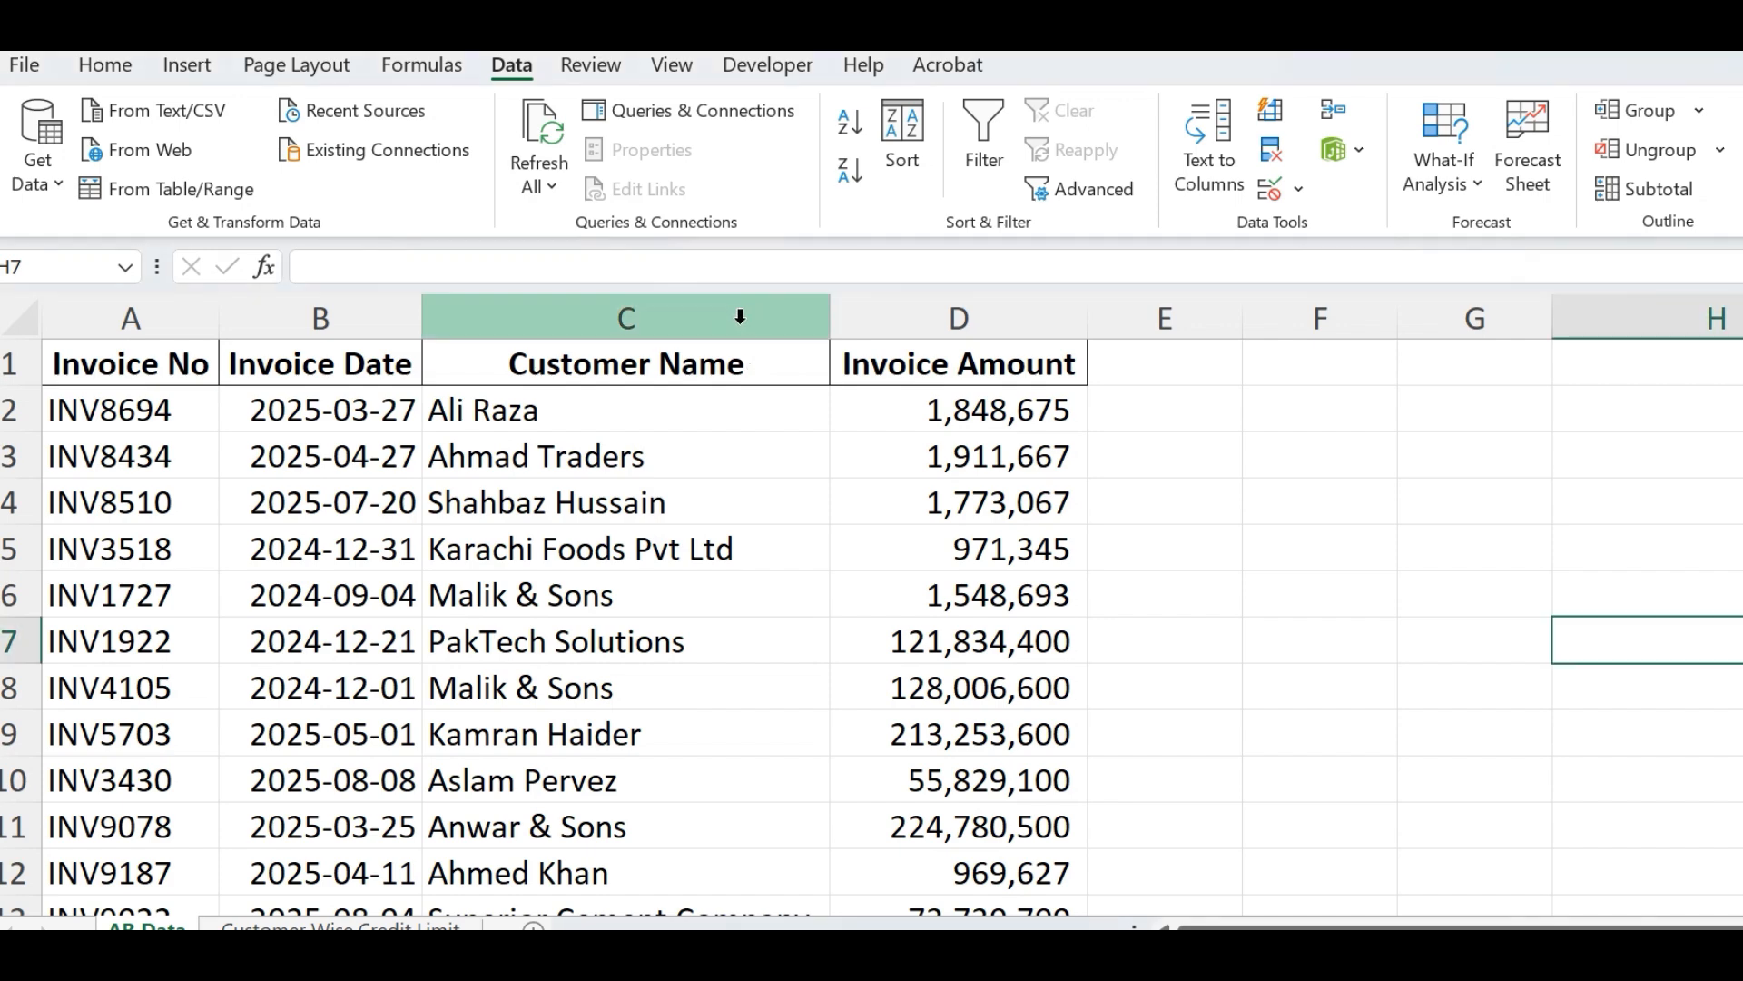
# - Duplicate the Customer Name column from column C into the empty column F, starting at F1
pyautogui.hotkey('ctrl', 'c')
pyautogui.click(740, 316)
pyautogui.hotkey('ctrl', 'c')
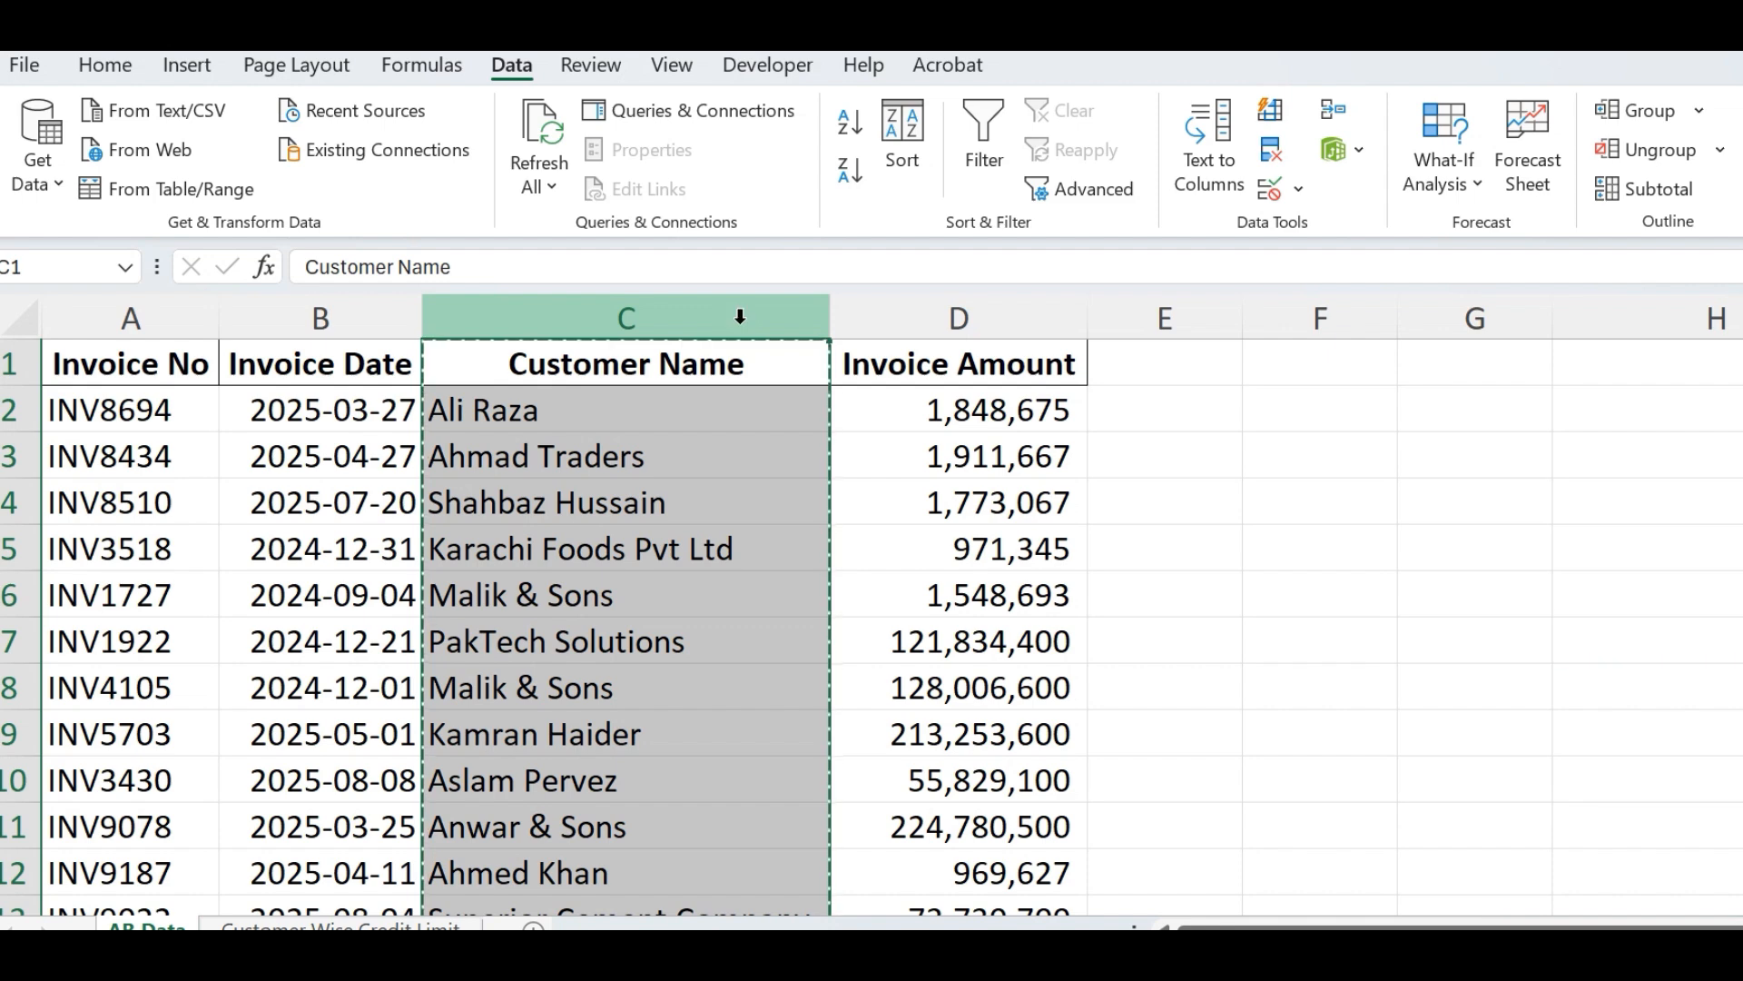
pyautogui.click(1332, 366)
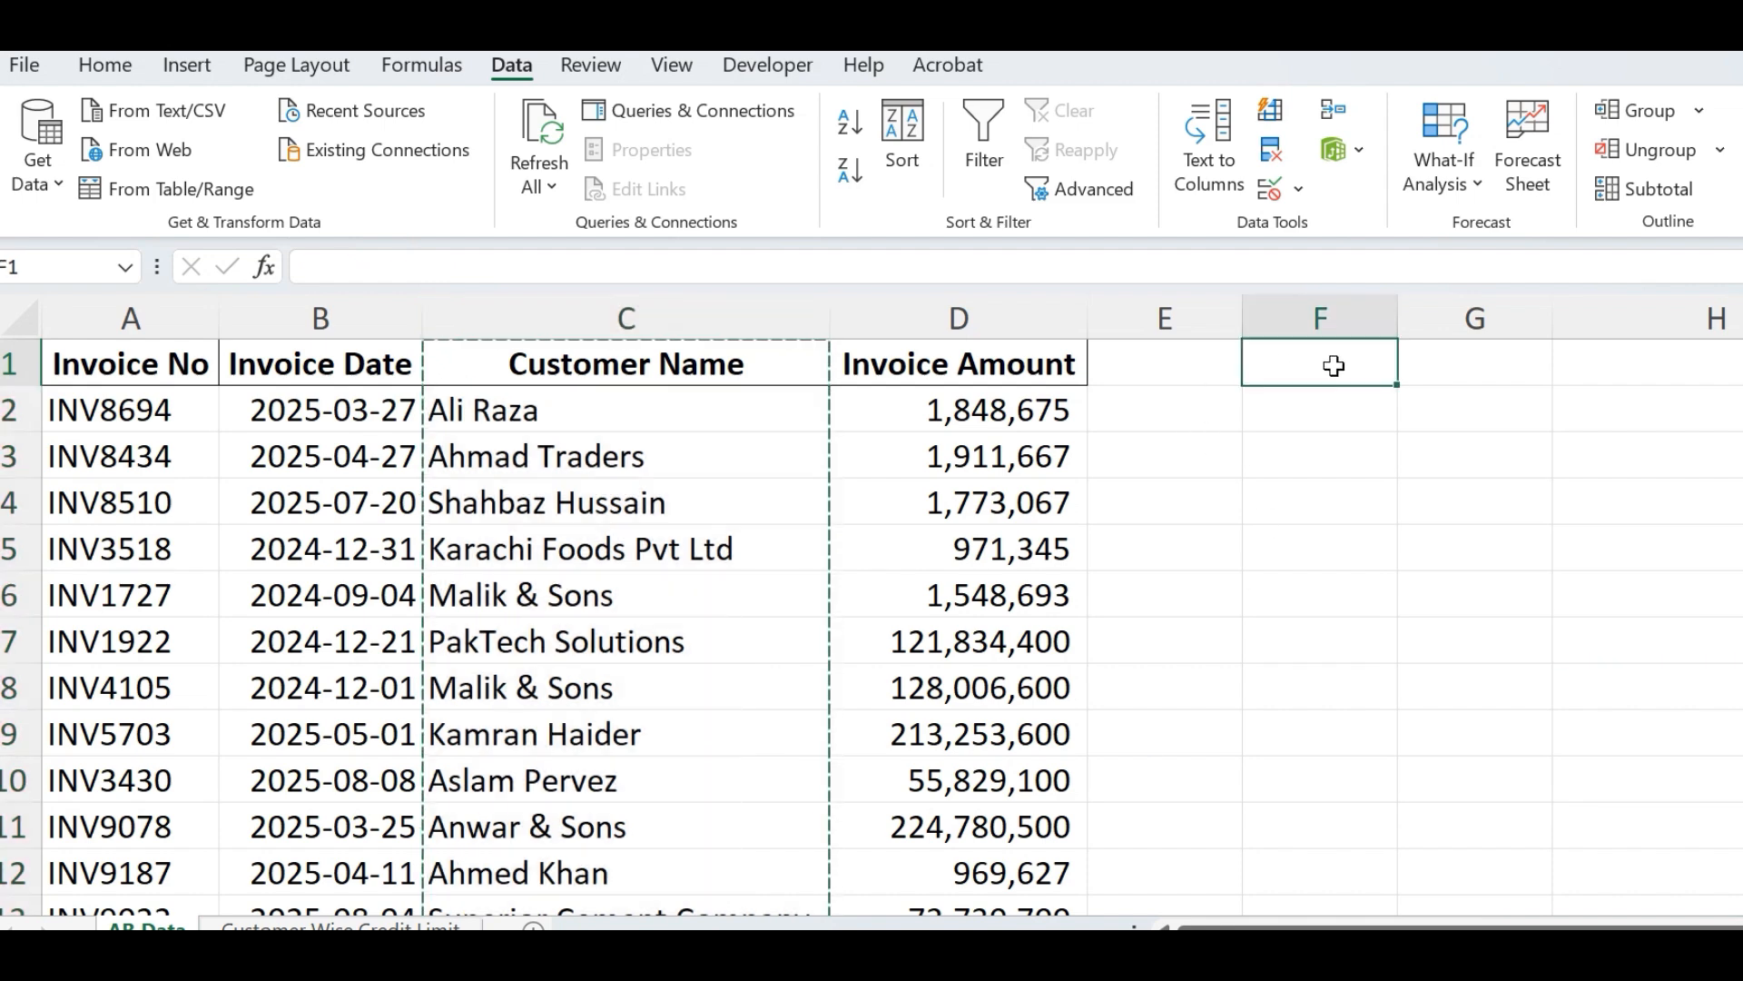
pyautogui.hotkey('ctrl', 'v')
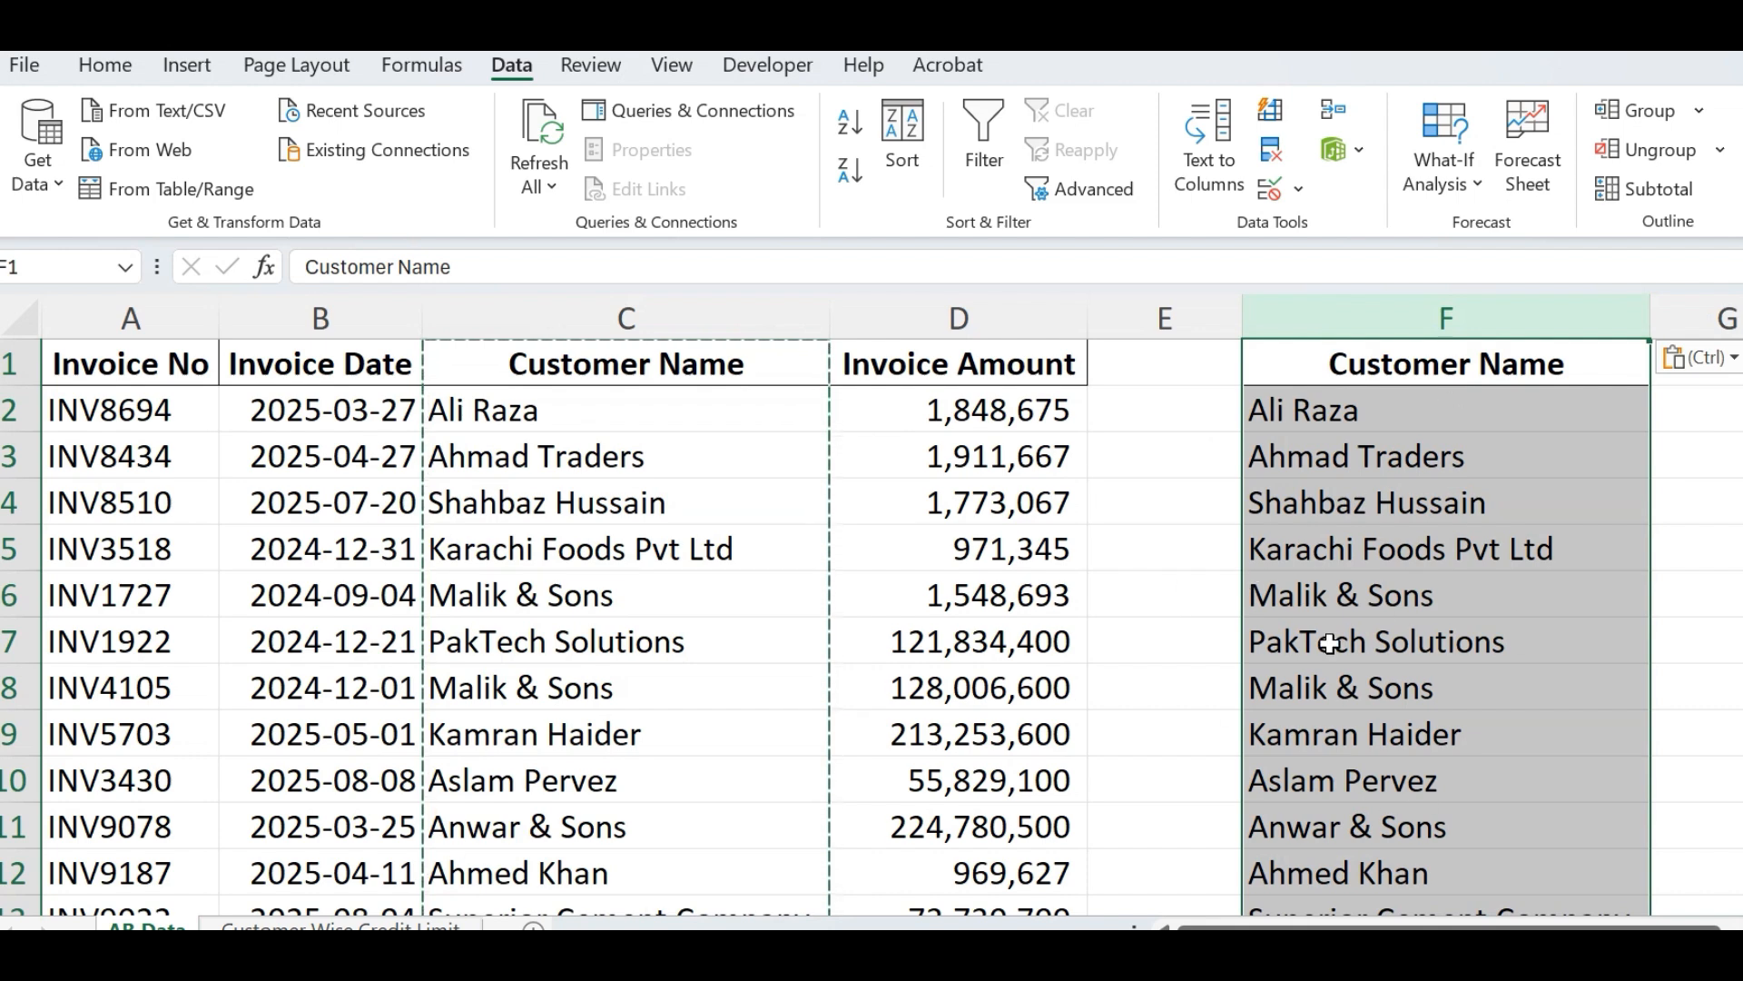
# - Remove the duplicate values from the Customer Name list in column F, treating its first row as a header
pyautogui.hotkey('alt', 'a')
pyautogui.press('m')
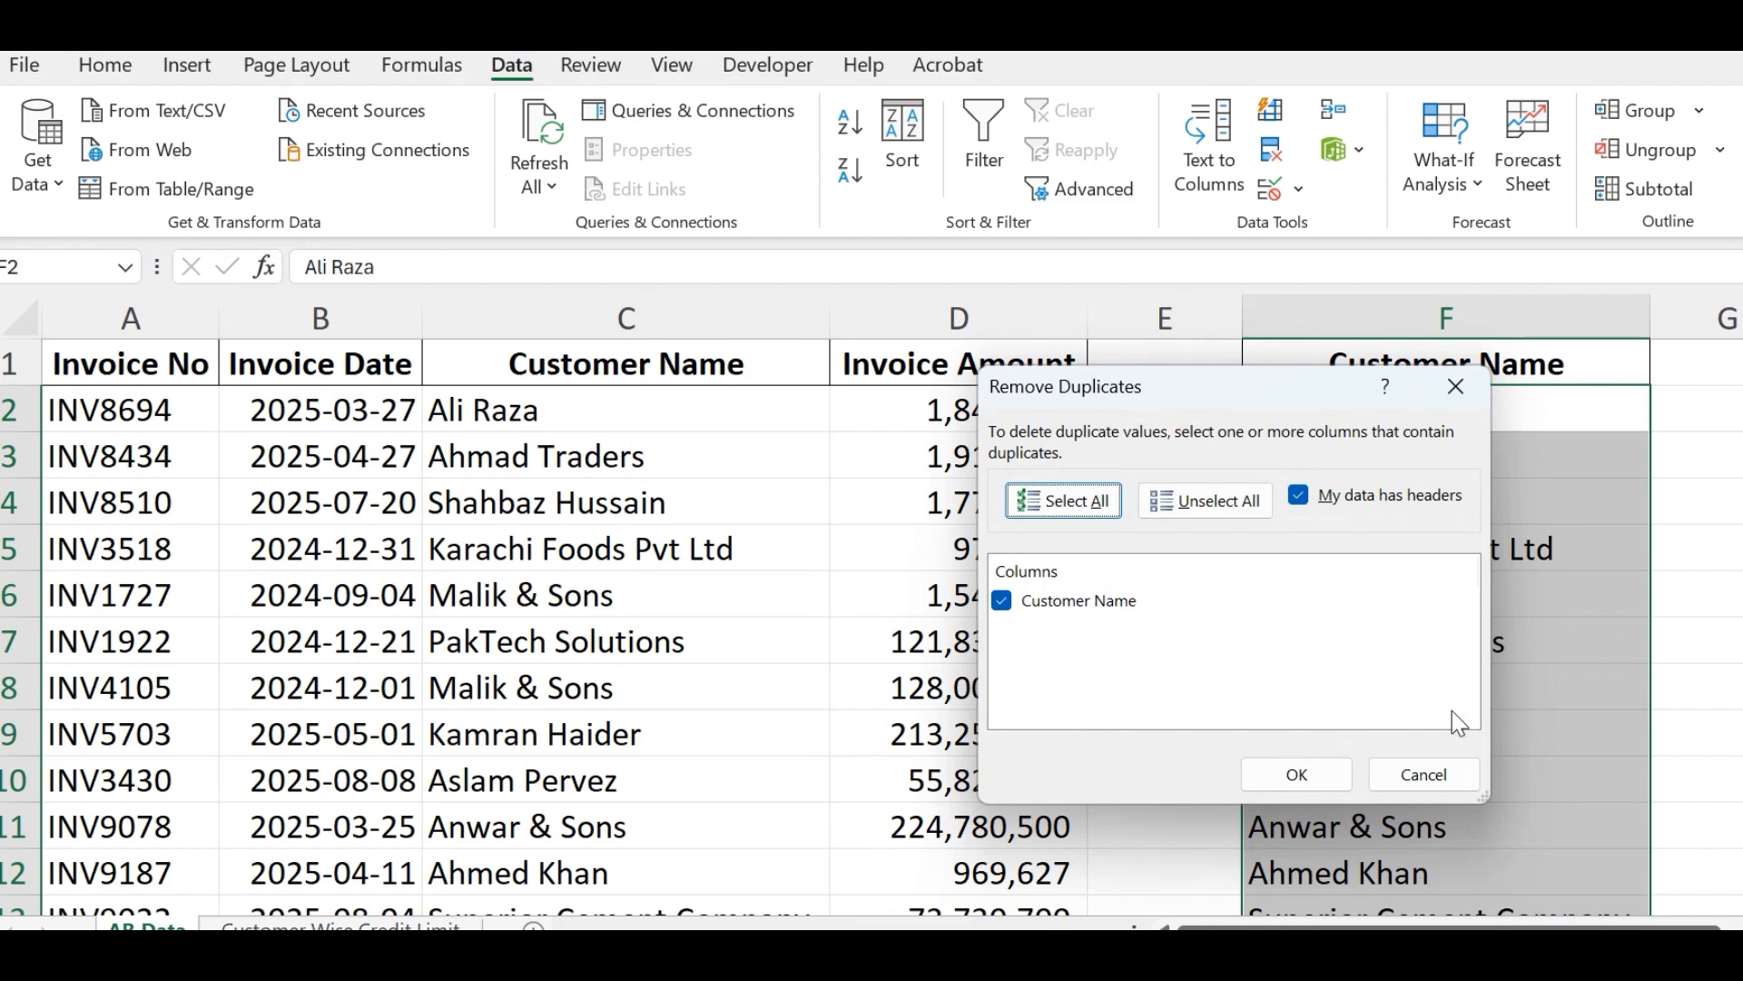
pyautogui.click(1316, 783)
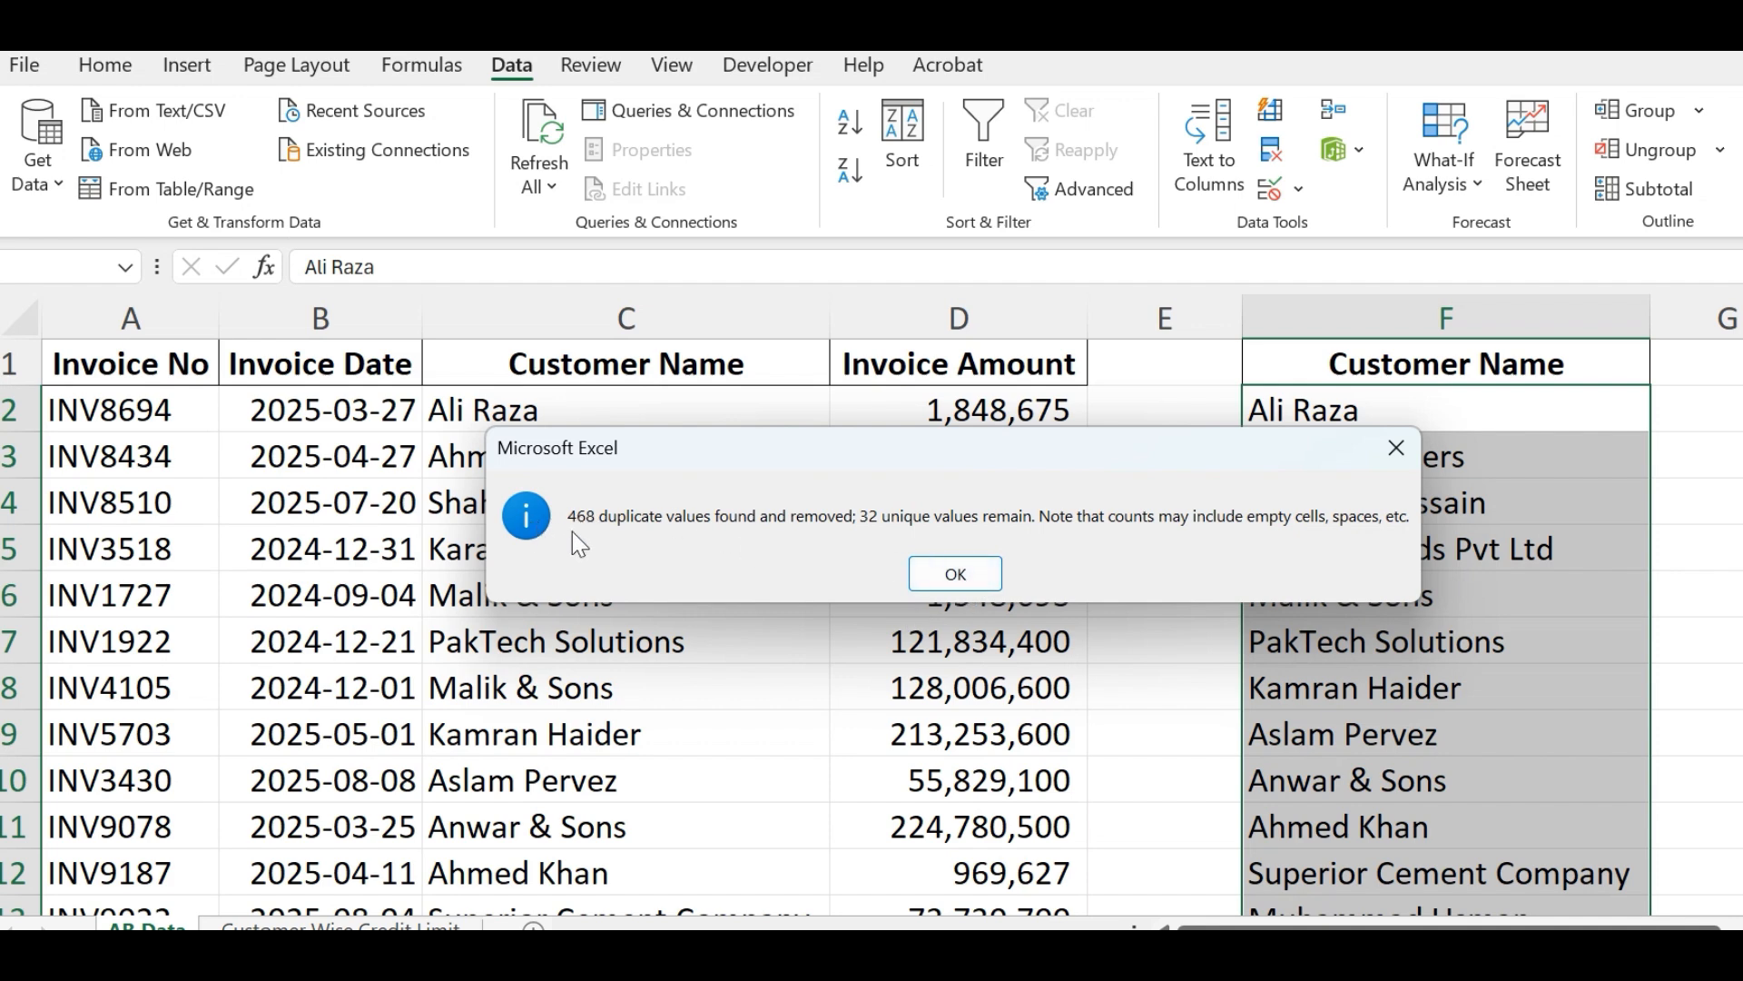
pyautogui.click(1396, 447)
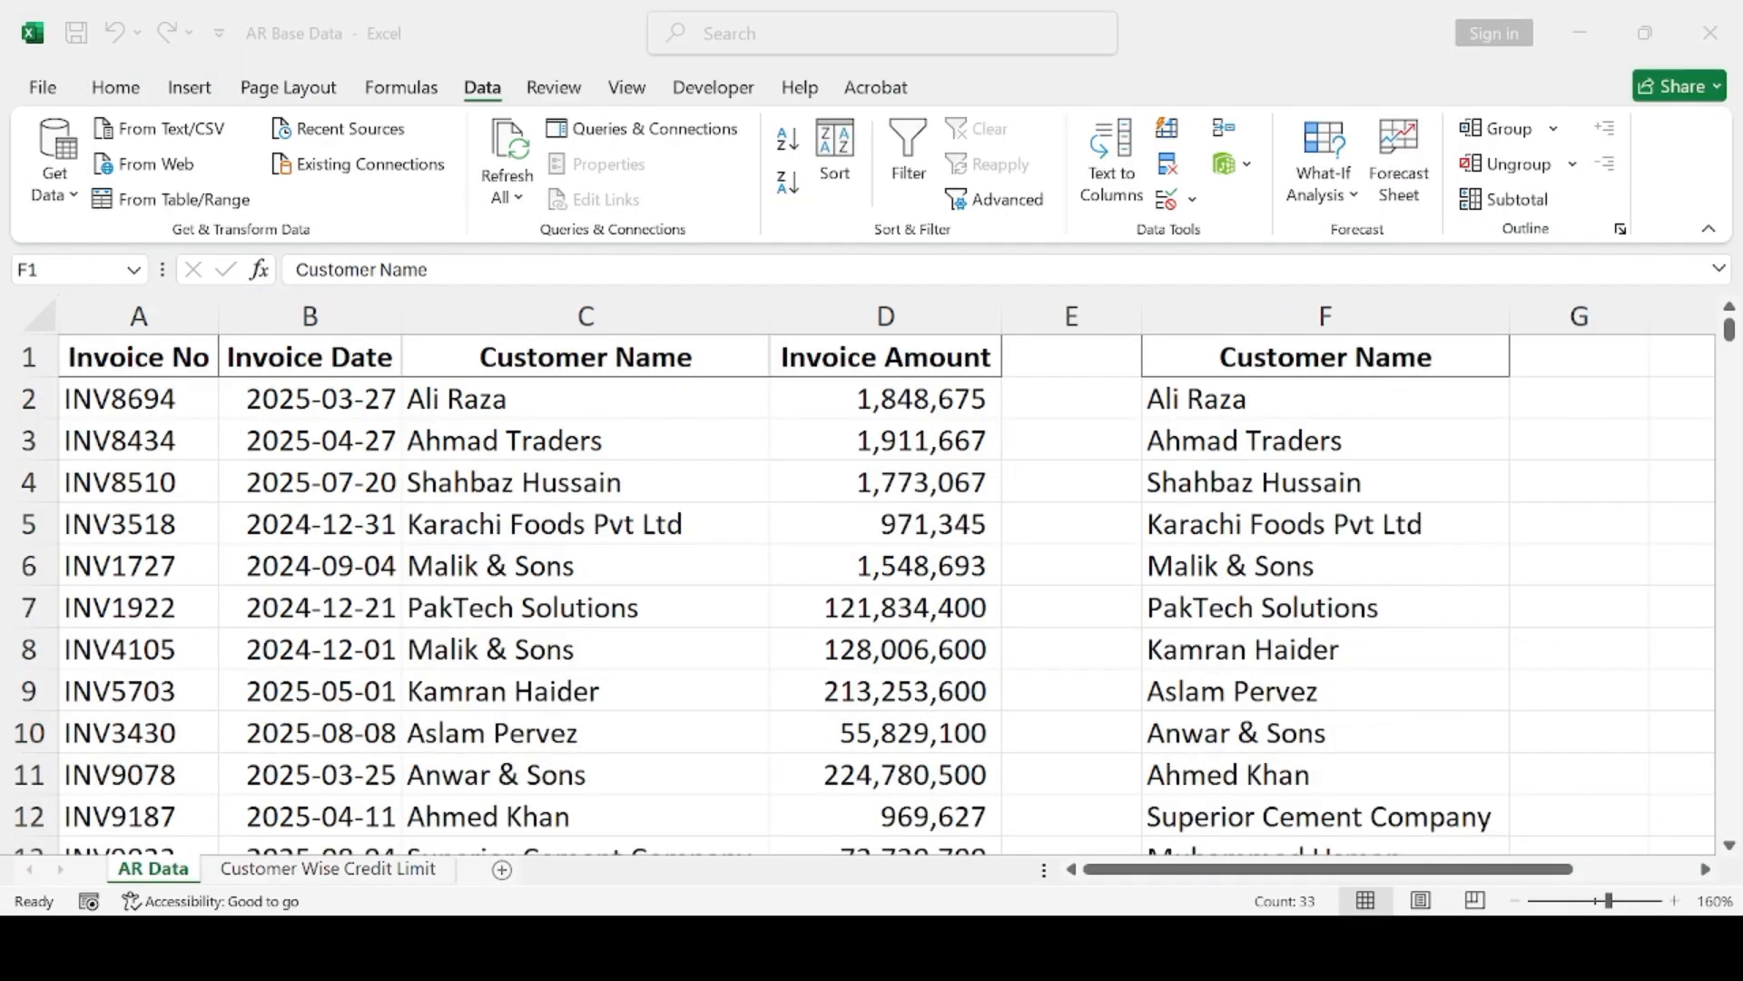
pyautogui.press('Return')
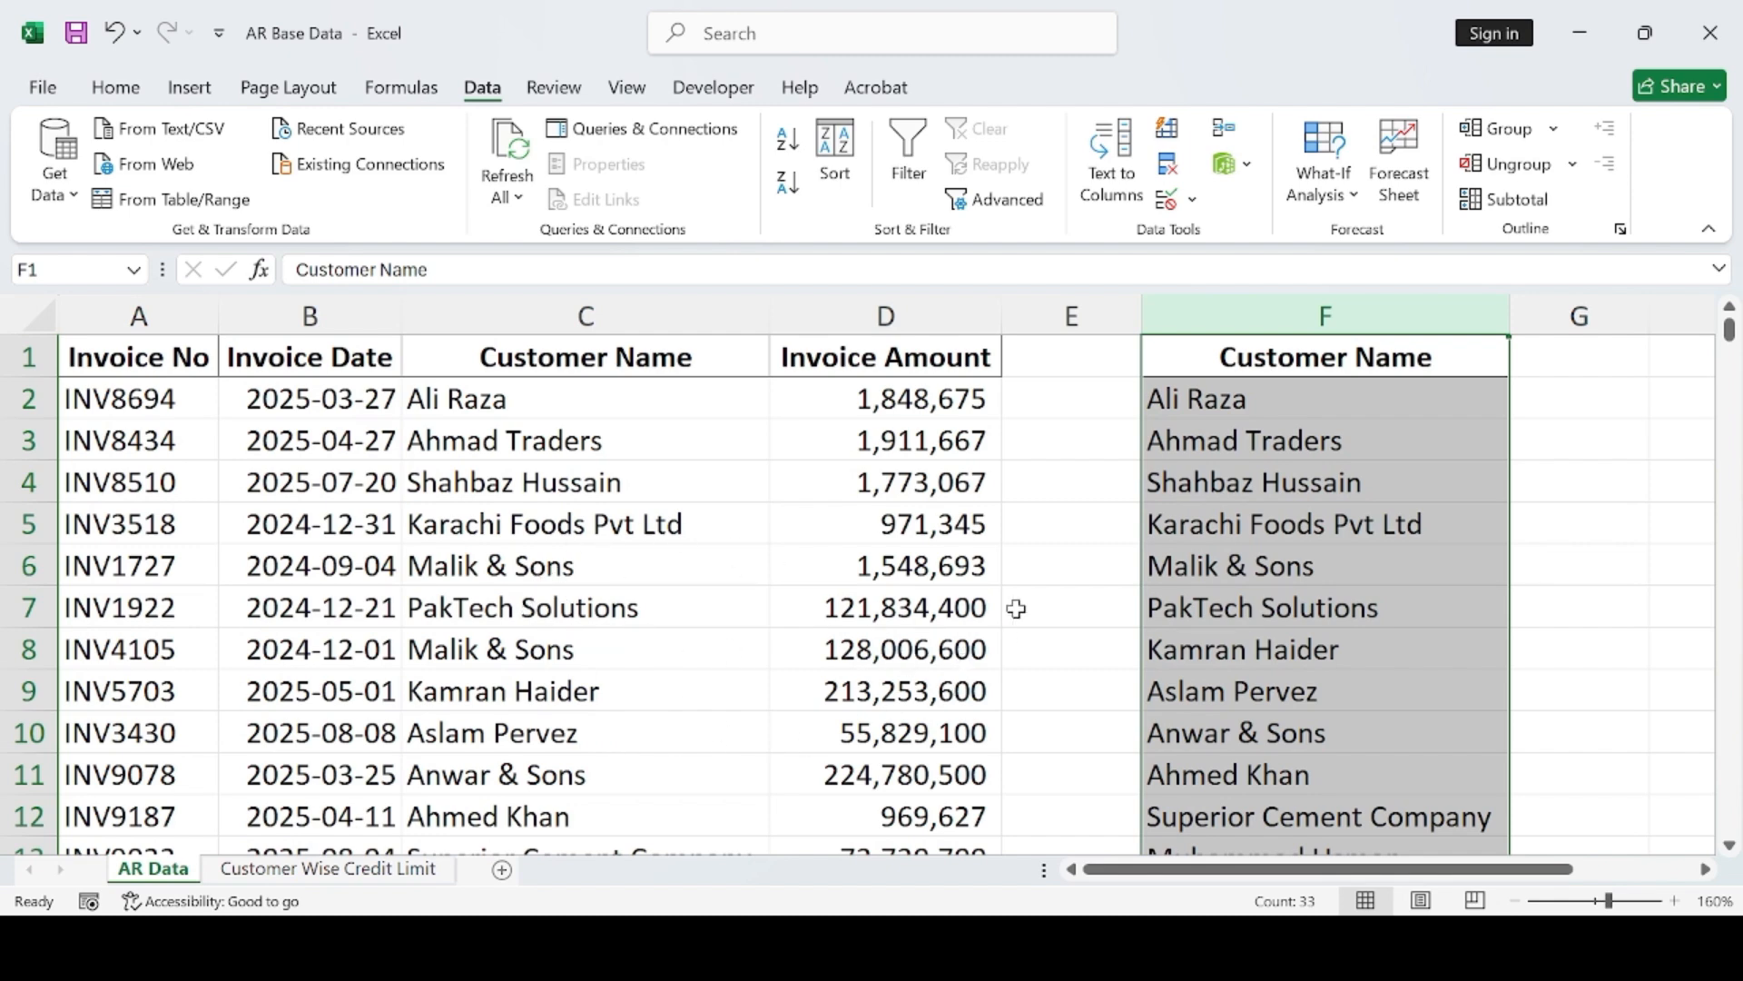
# - Examine the deduplicated customer list in column F from its header down to its last entry
pyautogui.click(1392, 311)
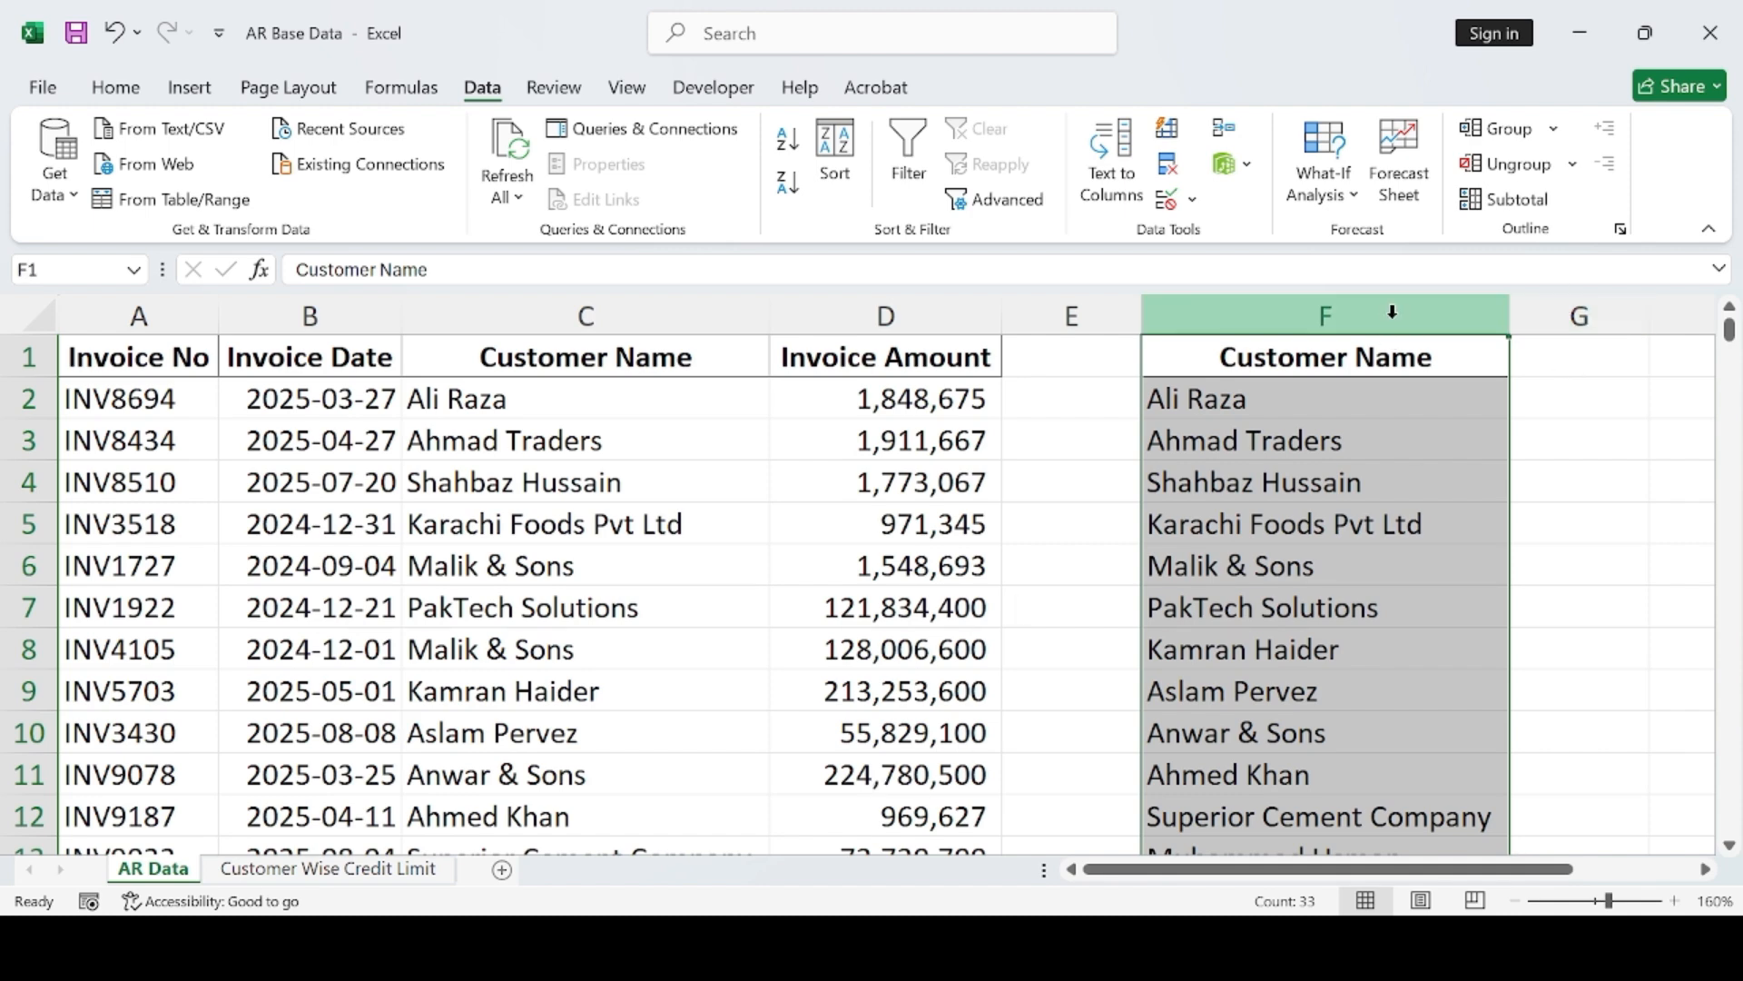
pyautogui.click(1392, 311)
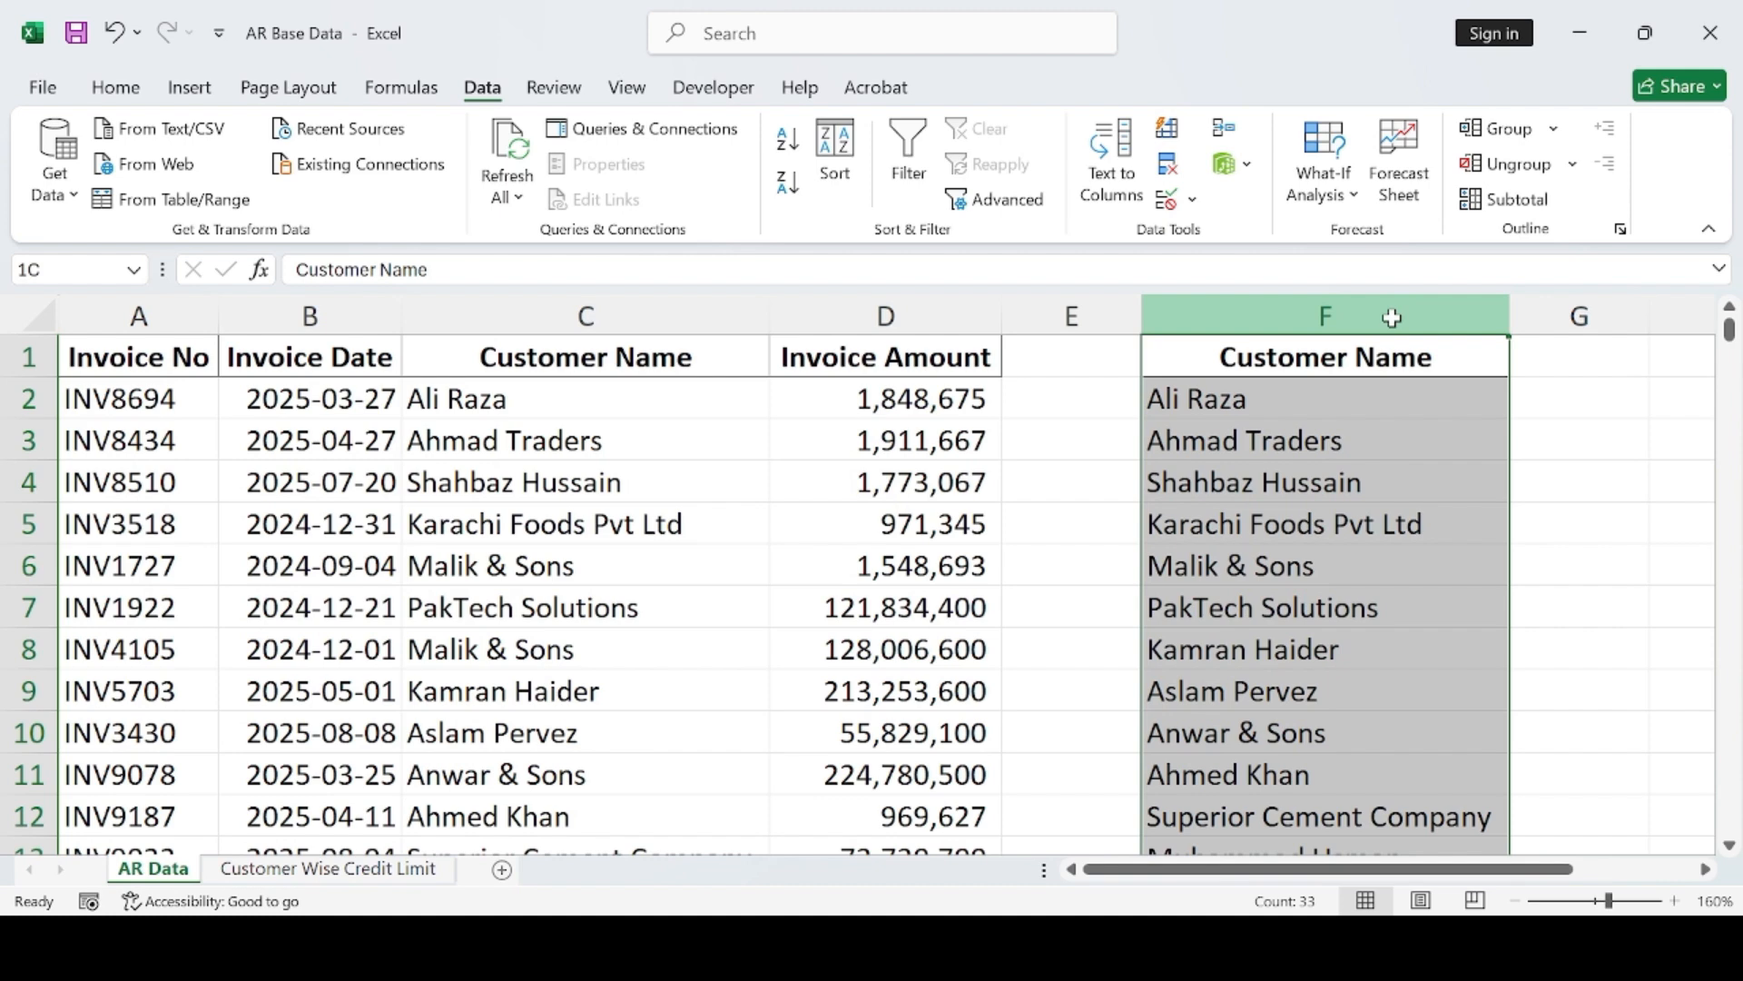
pyautogui.click(1661, 447)
pyautogui.click(1407, 312)
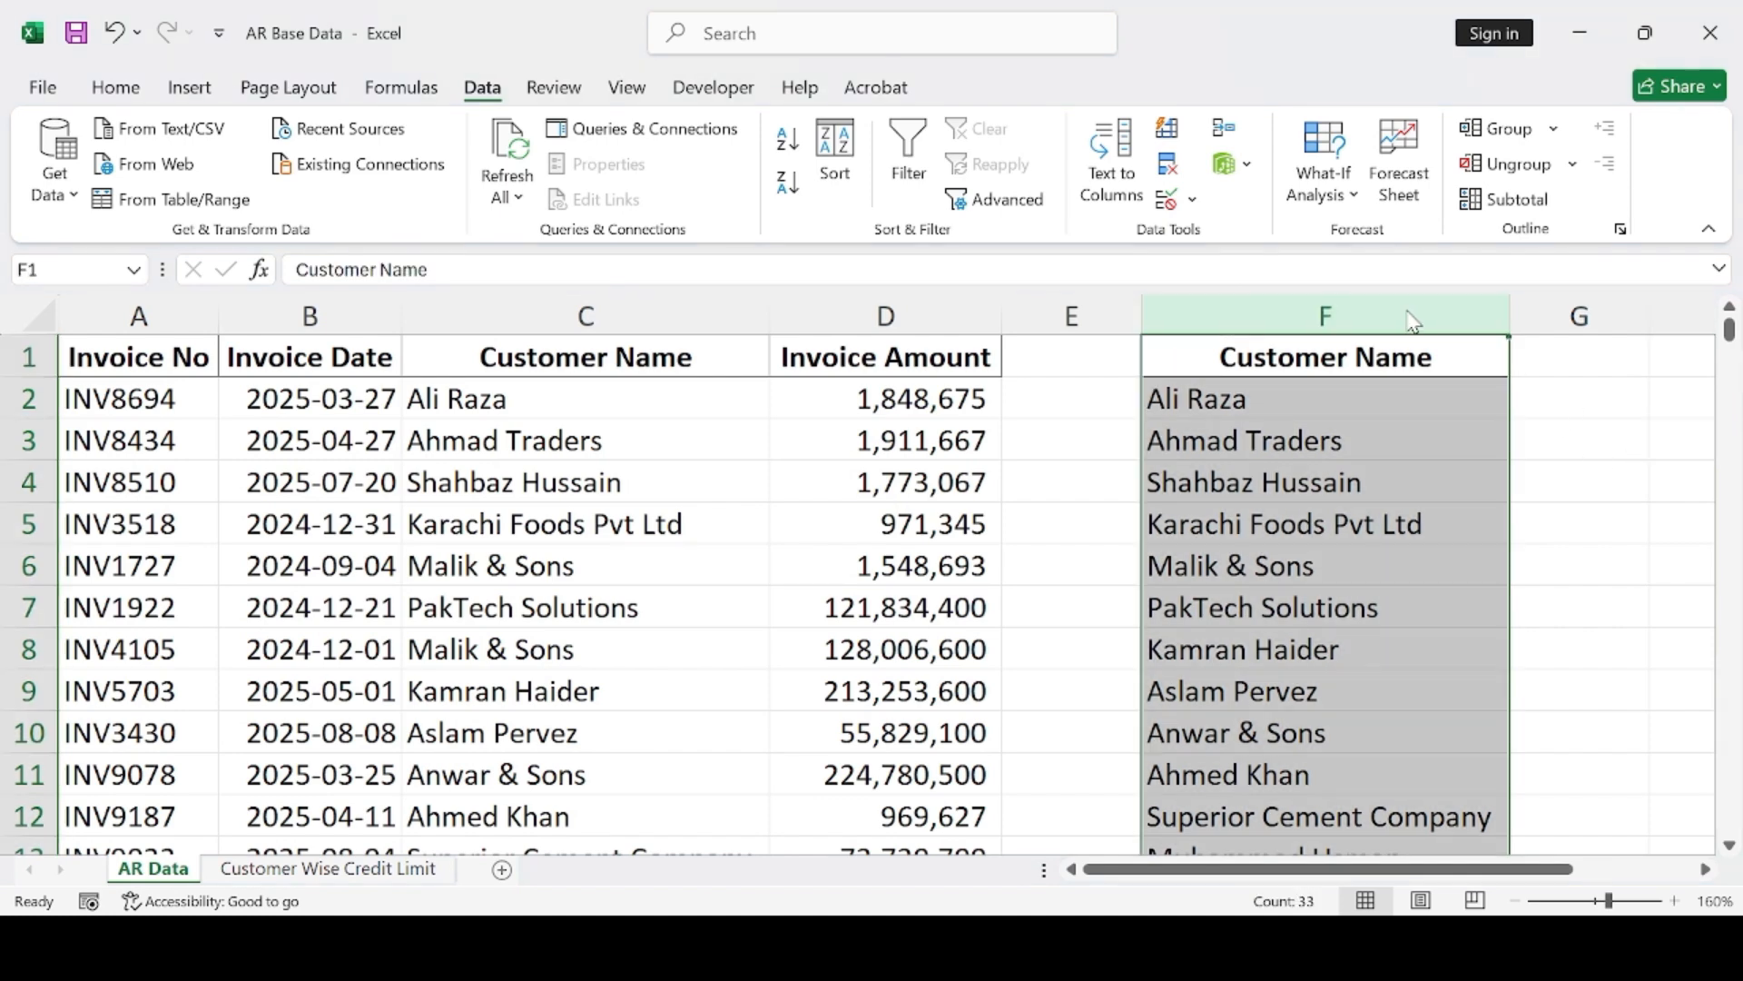
pyautogui.hotkey('ctrl', 'c')
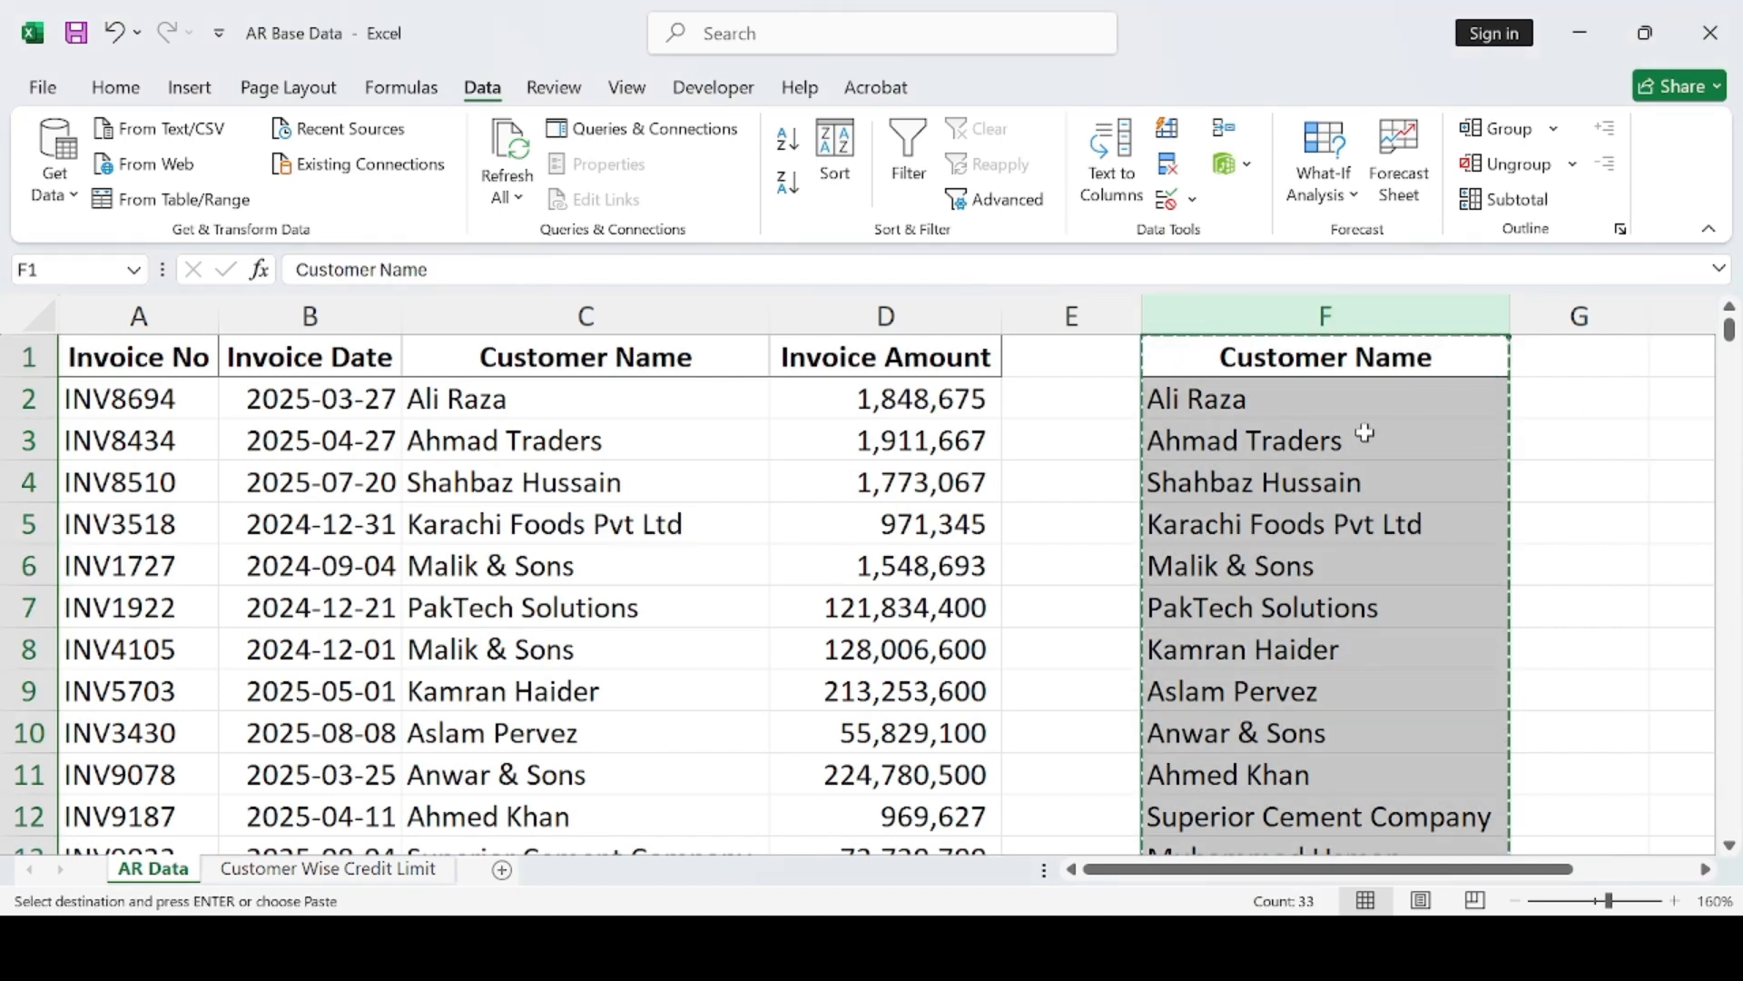
pyautogui.click(1600, 455)
pyautogui.click(1381, 455)
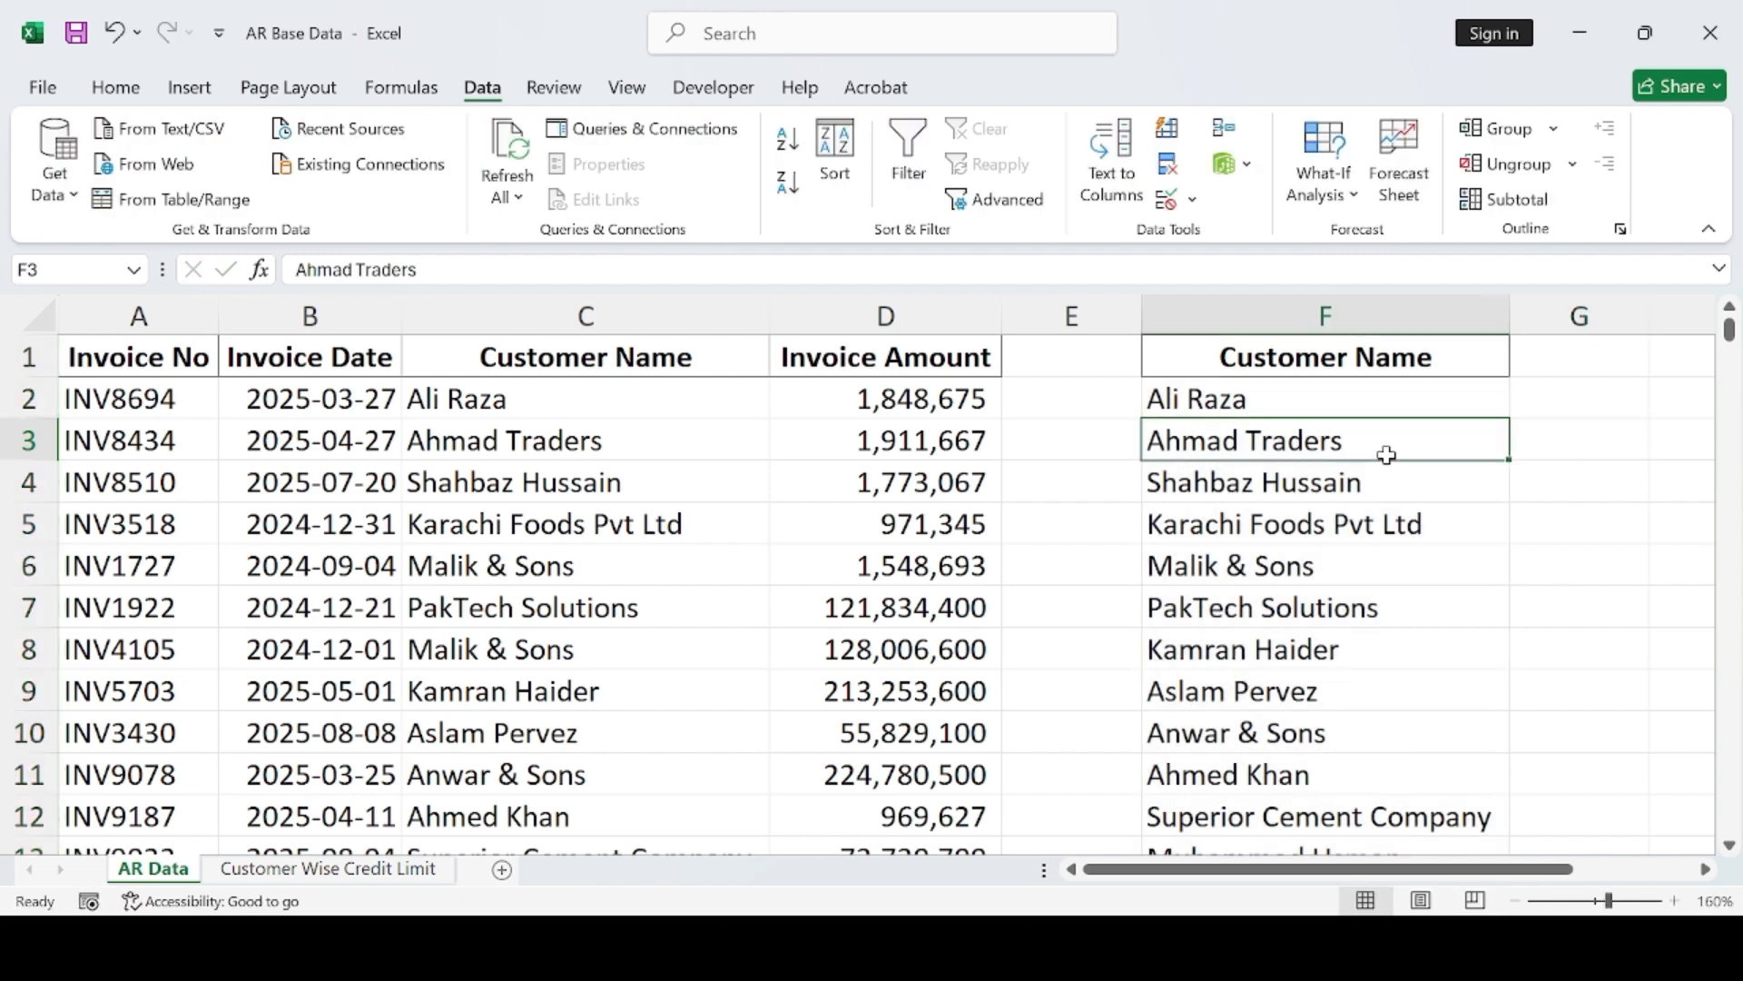
pyautogui.click(1355, 305)
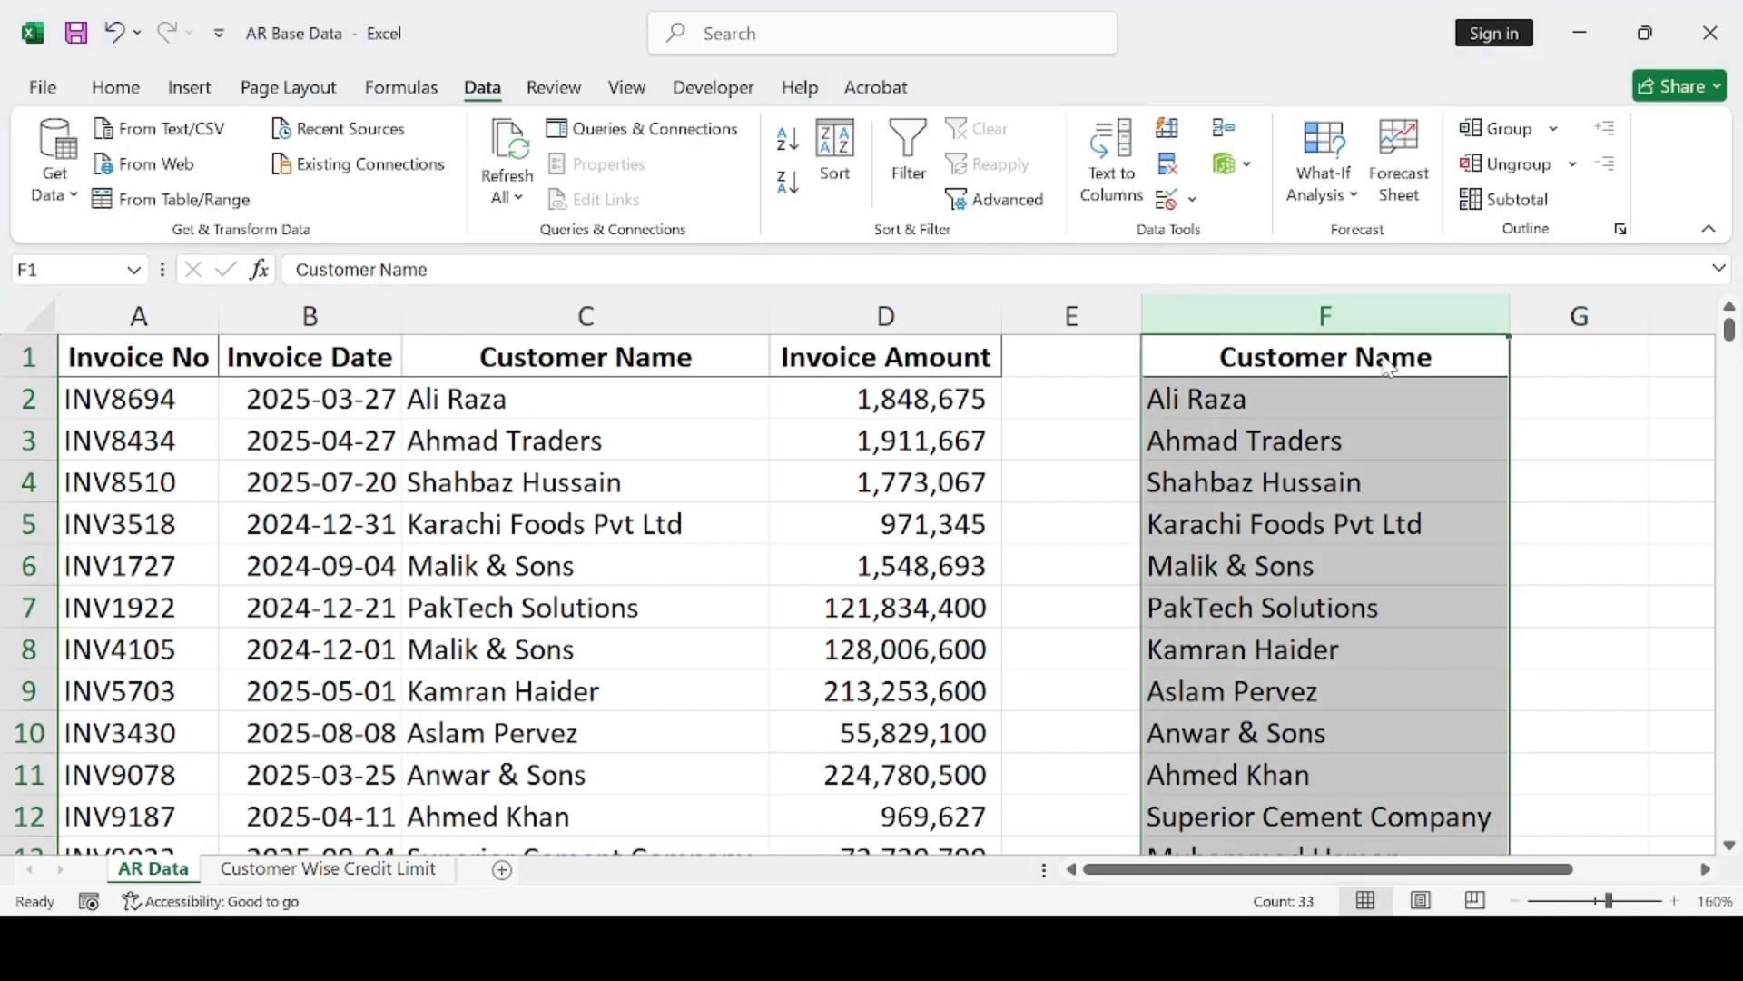
pyautogui.hotkey('ctrl', 'c')
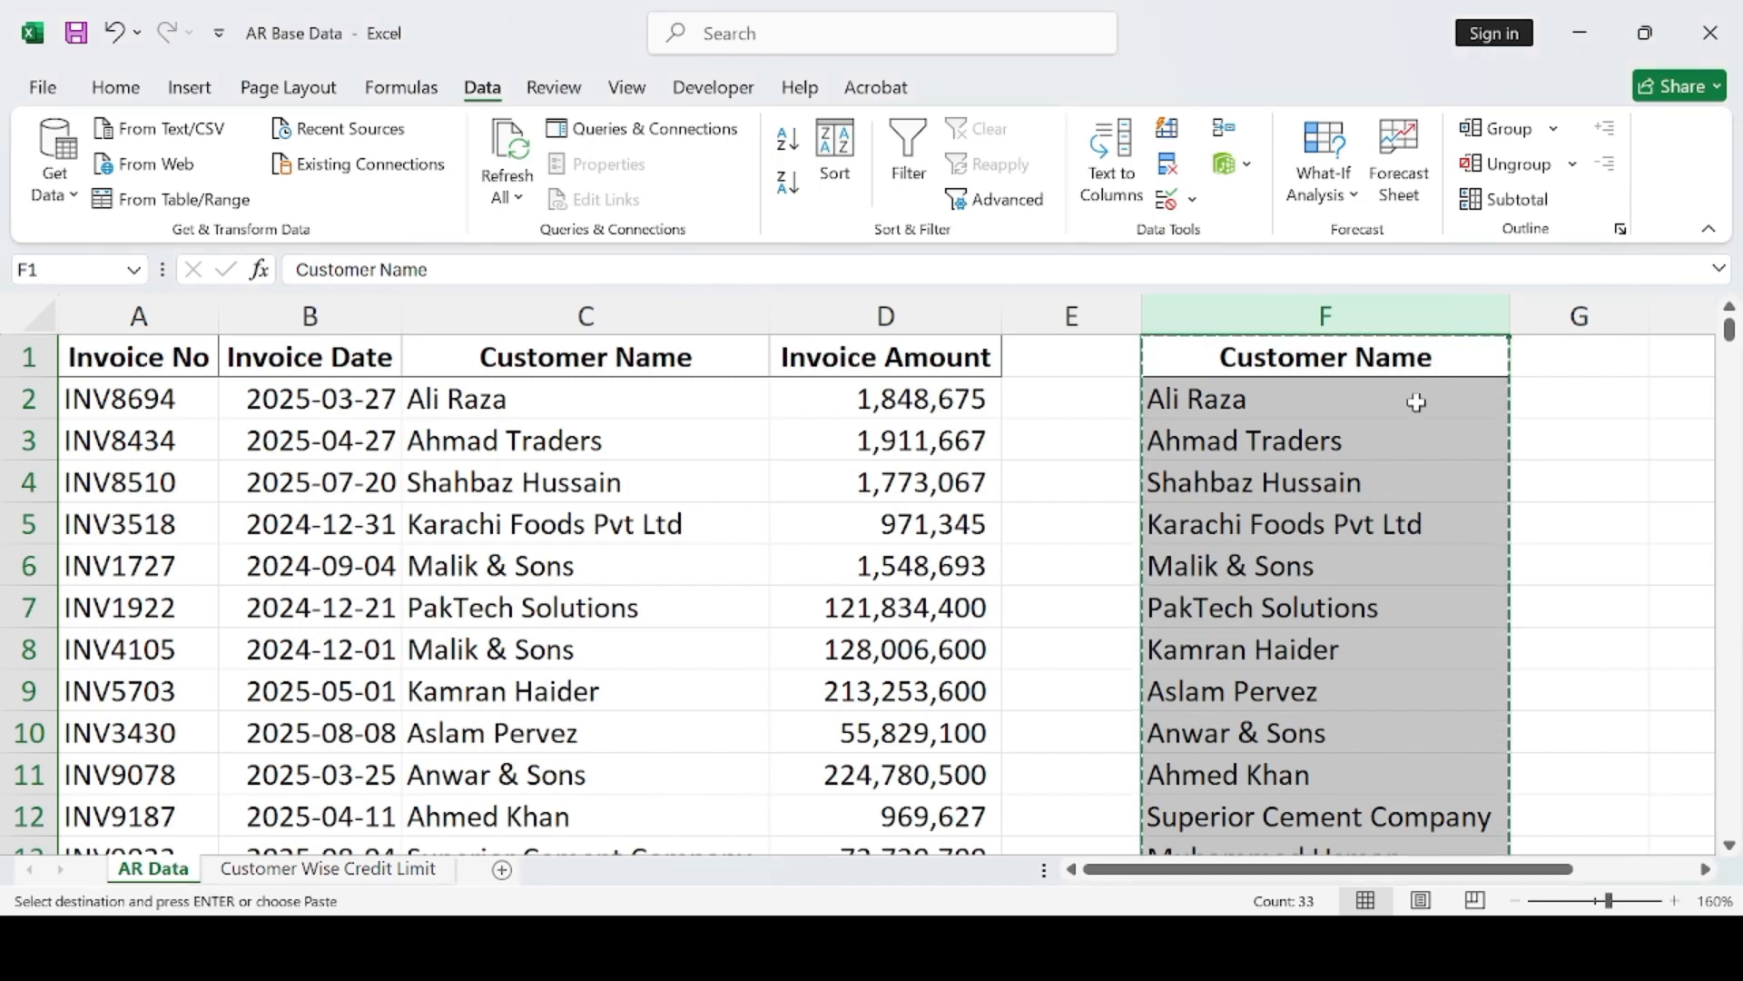
pyautogui.hotkey('ctrl', 'Down')
pyautogui.scroll(4, 1479, 666)
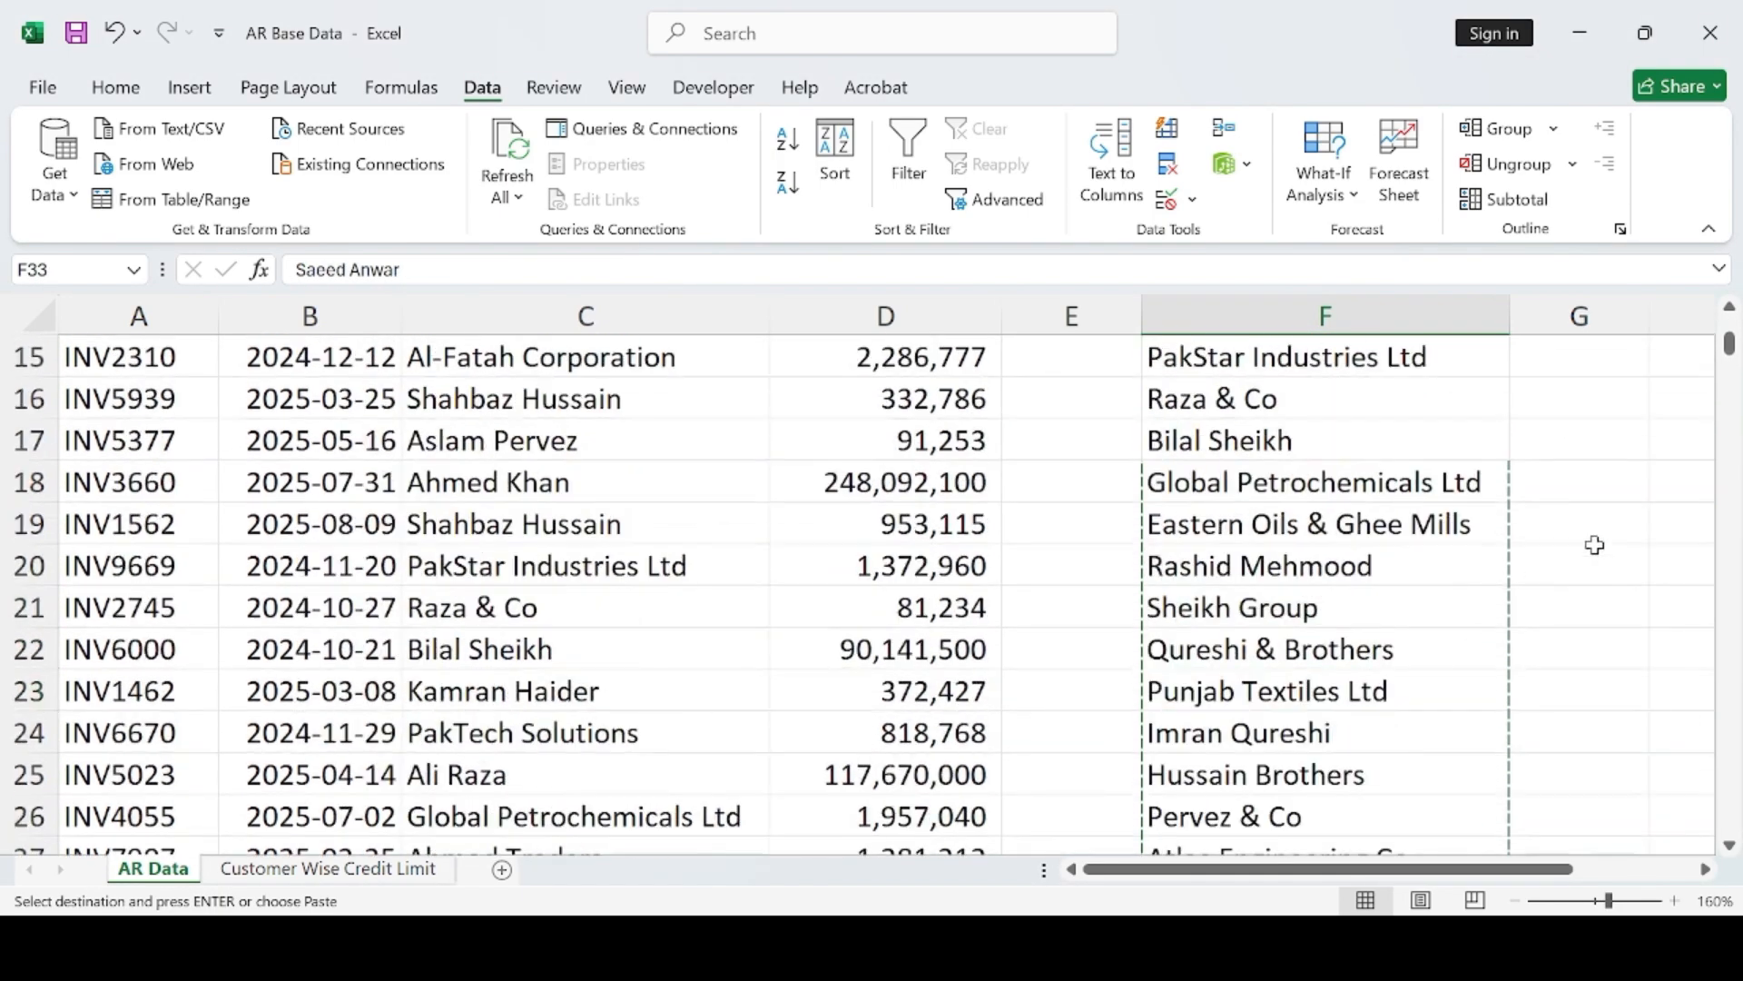
pyautogui.click(1593, 536)
pyautogui.scroll(4, 1593, 543)
pyautogui.click(1593, 536)
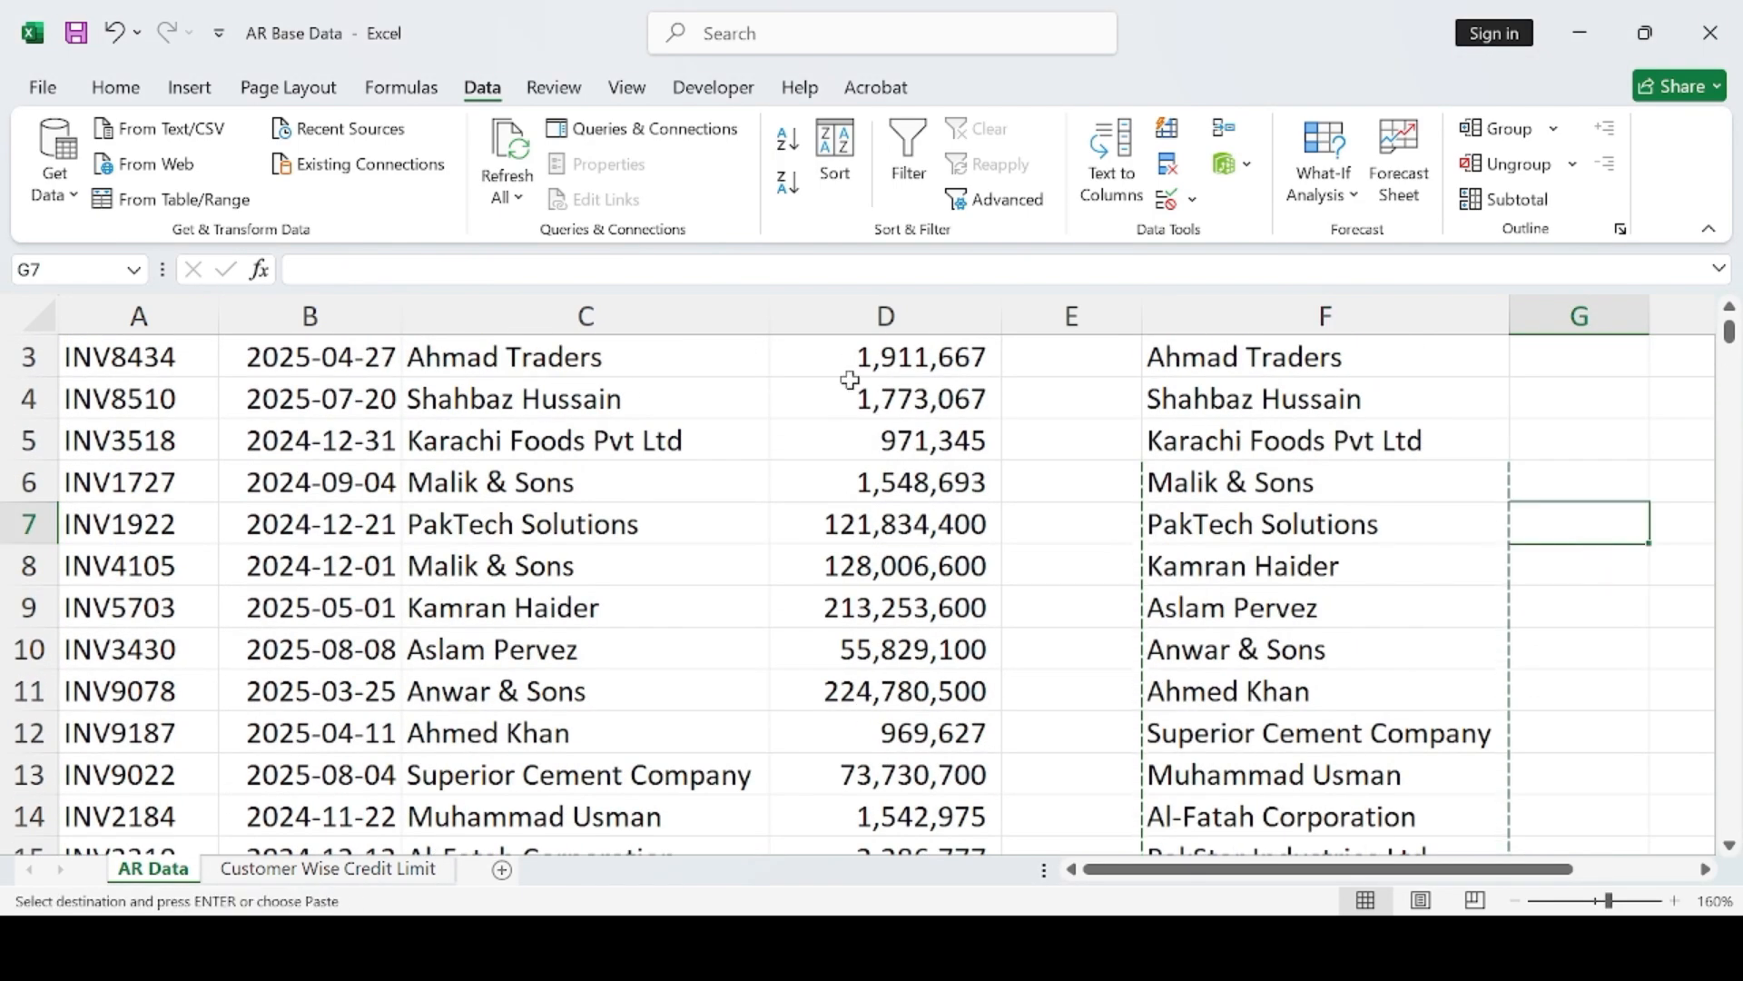
# - Undo the duplicate removal and the pasting of the customer names into column F
pyautogui.click(119, 40)
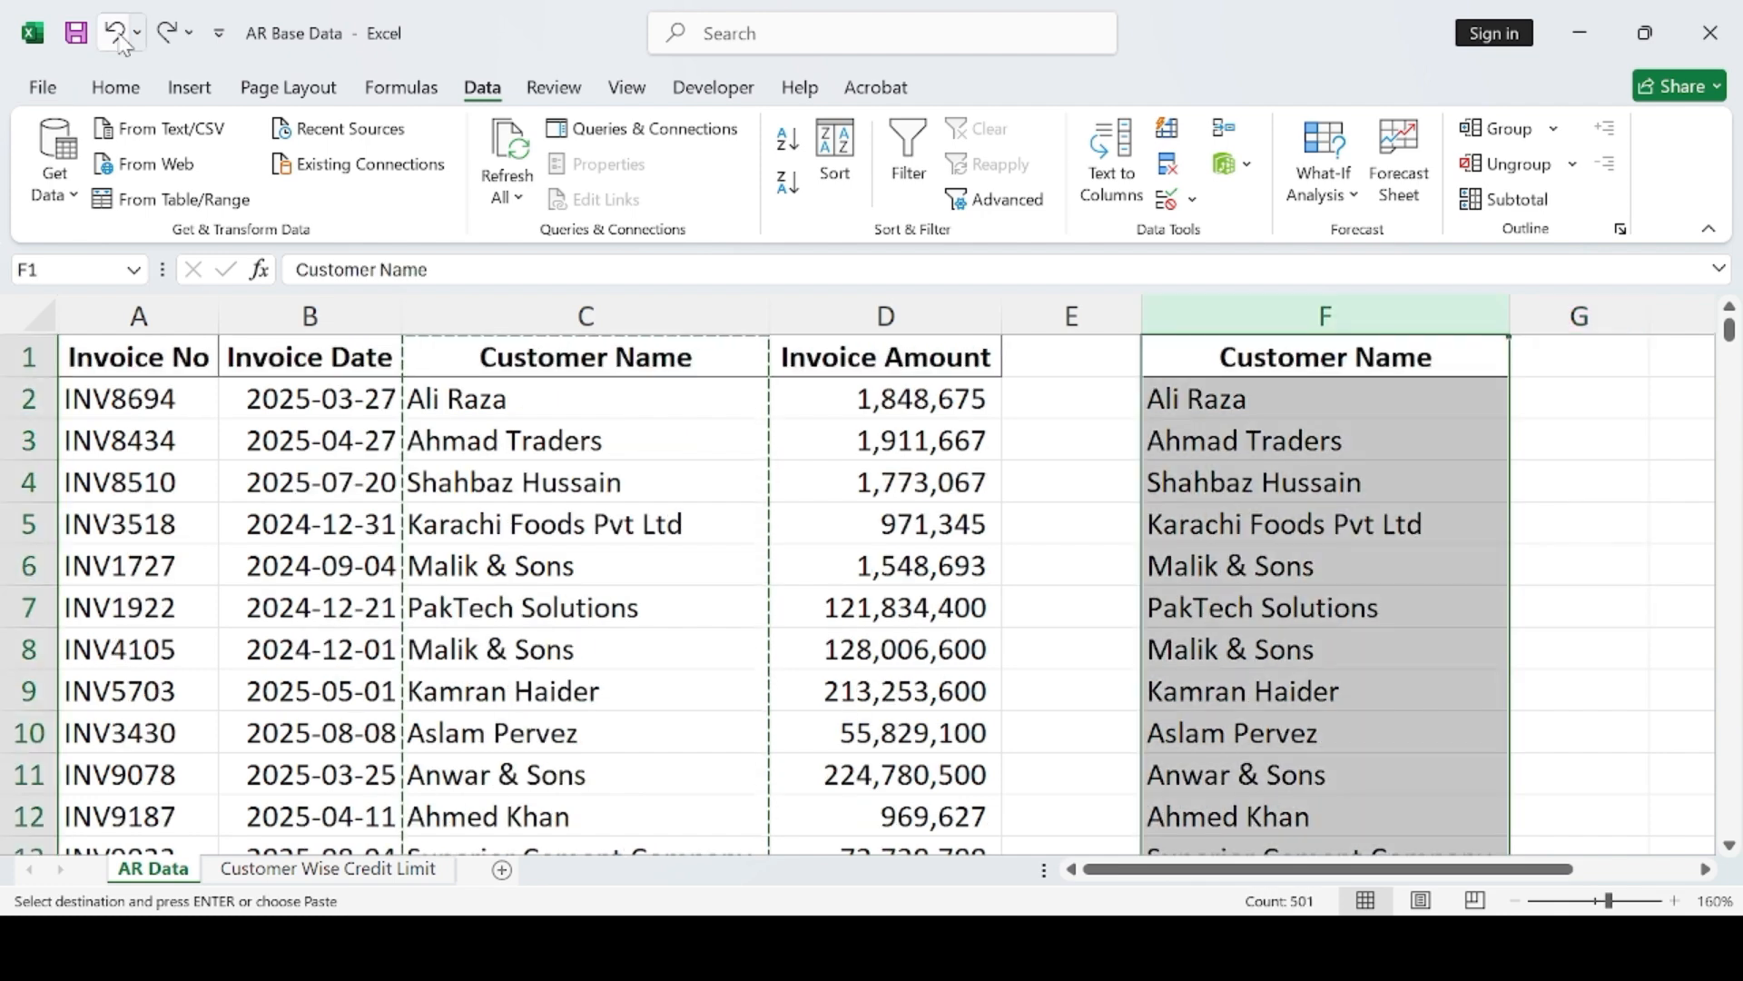
pyautogui.click(119, 40)
pyautogui.click(1445, 411)
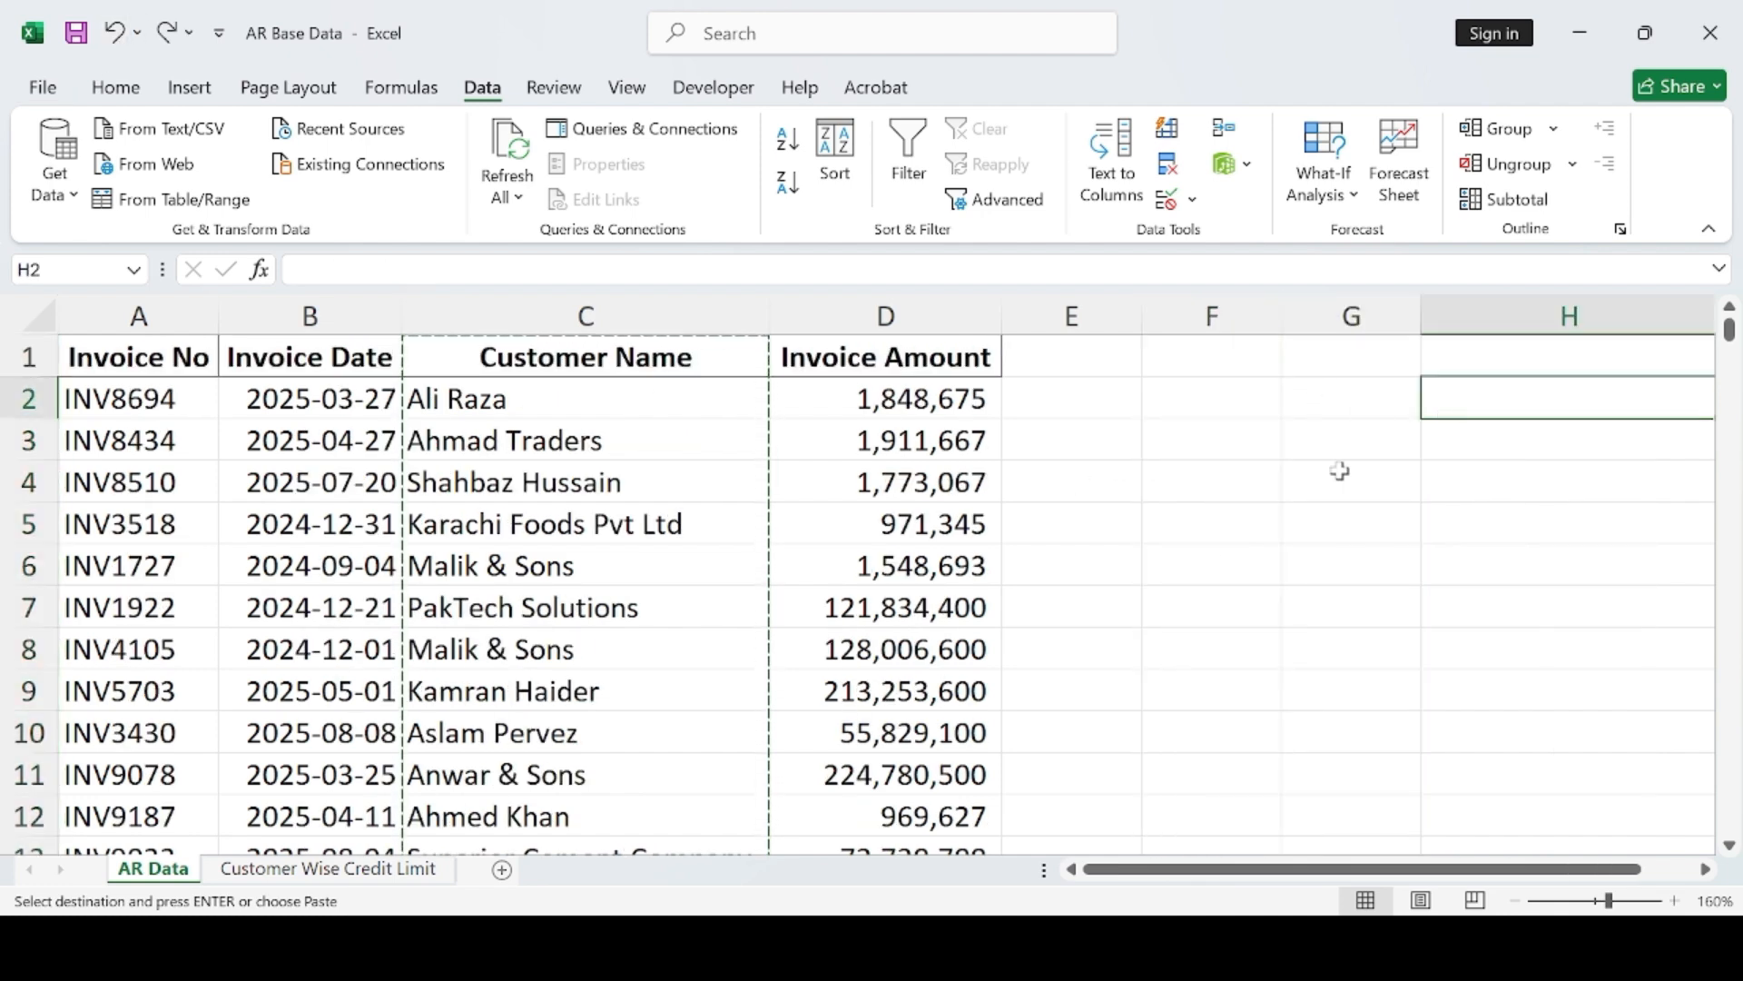
pyautogui.click(1303, 681)
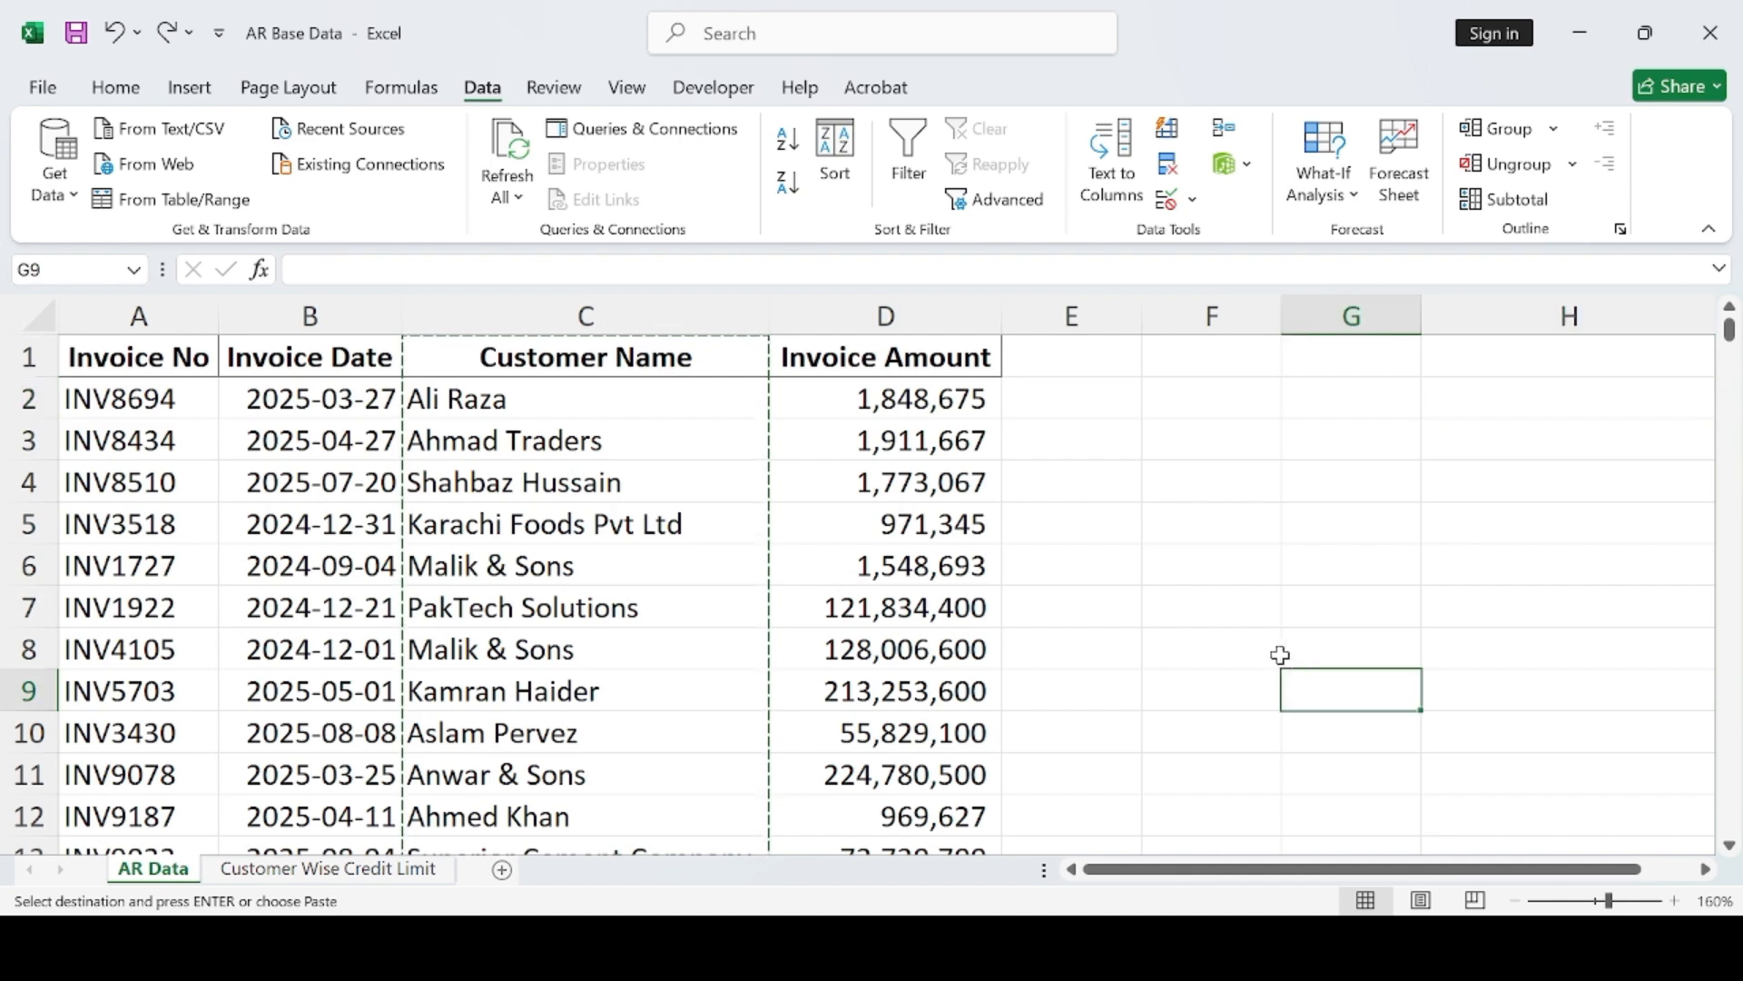
pyautogui.click(1242, 636)
pyautogui.click(1138, 579)
pyautogui.click(1443, 615)
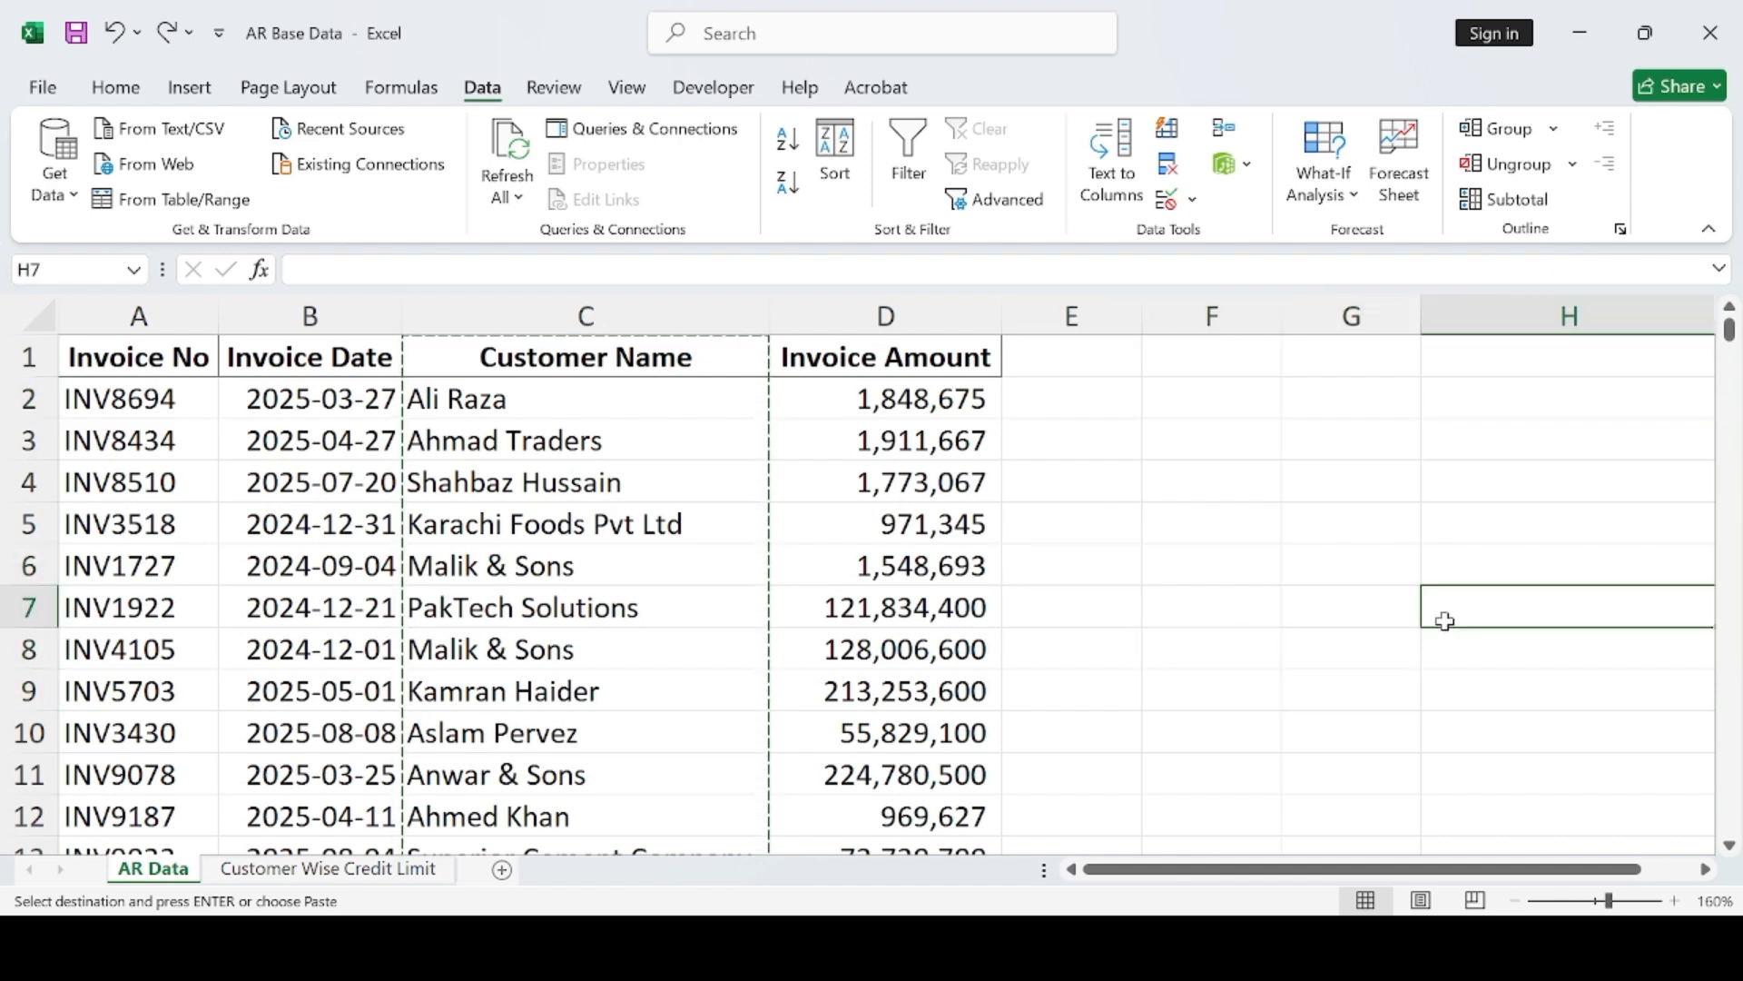
pyautogui.click(1156, 536)
pyautogui.click(1086, 618)
pyautogui.click(1588, 662)
pyautogui.doubleClick(1253, 580)
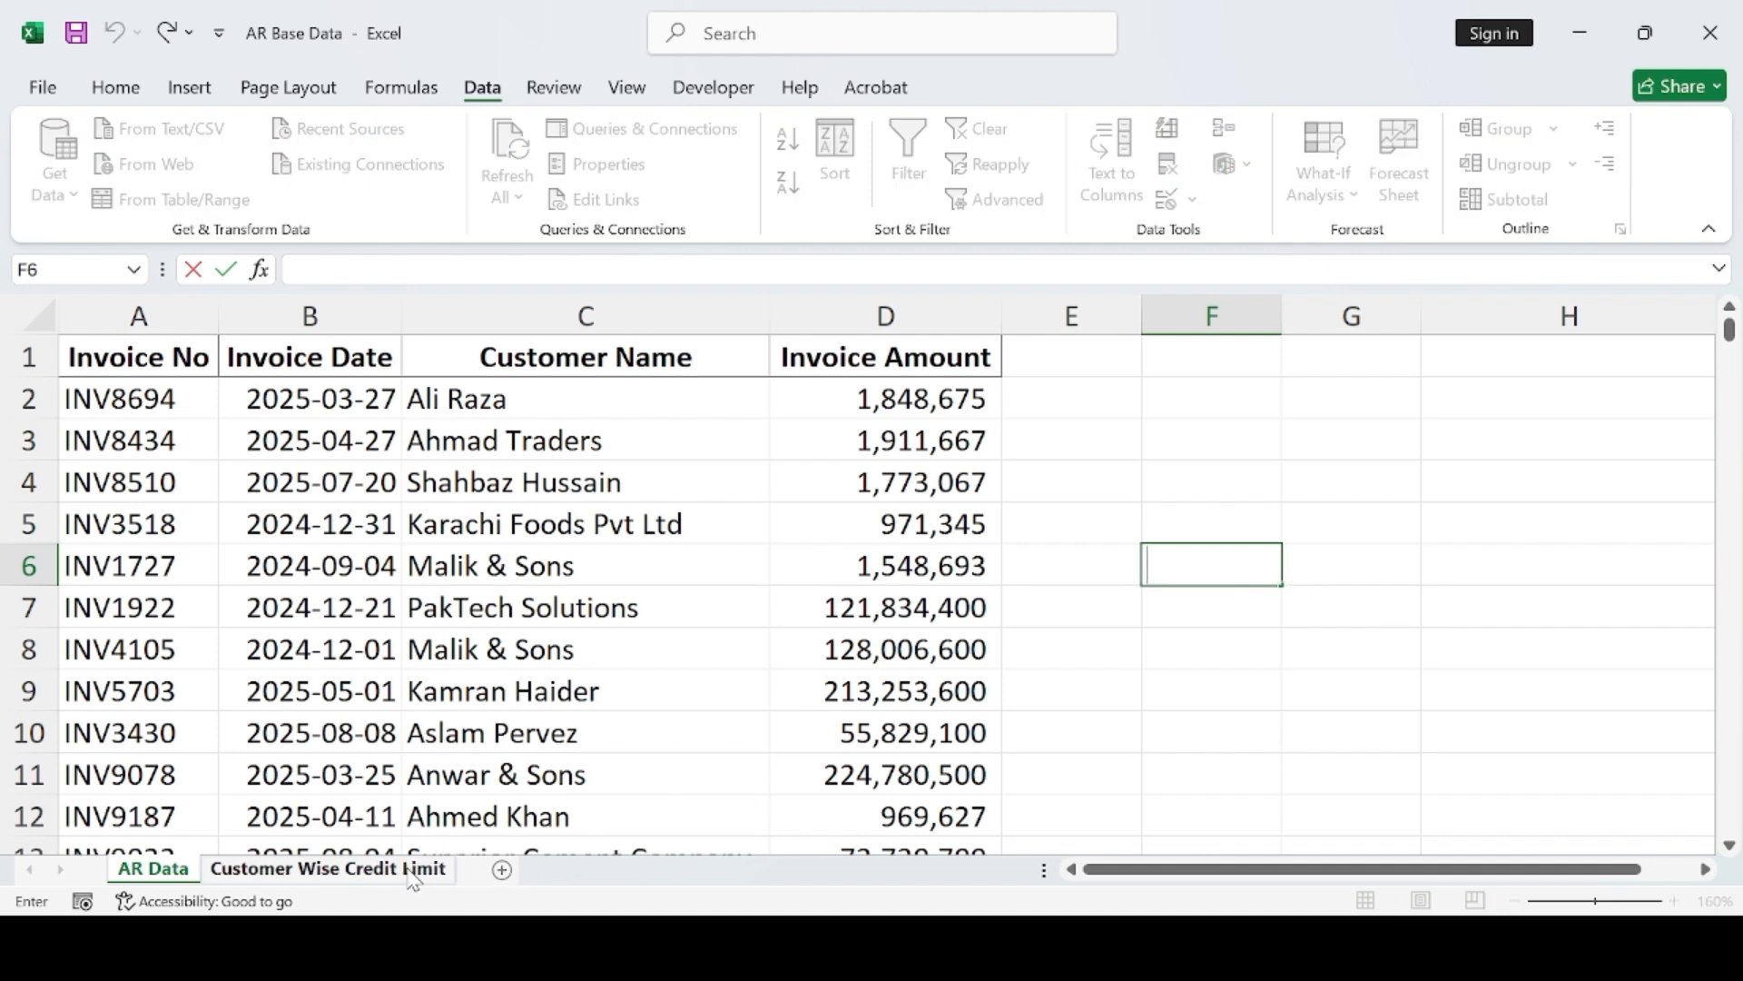
# - Open the Customer Wise Credit Limit sheet
pyautogui.click(354, 868)
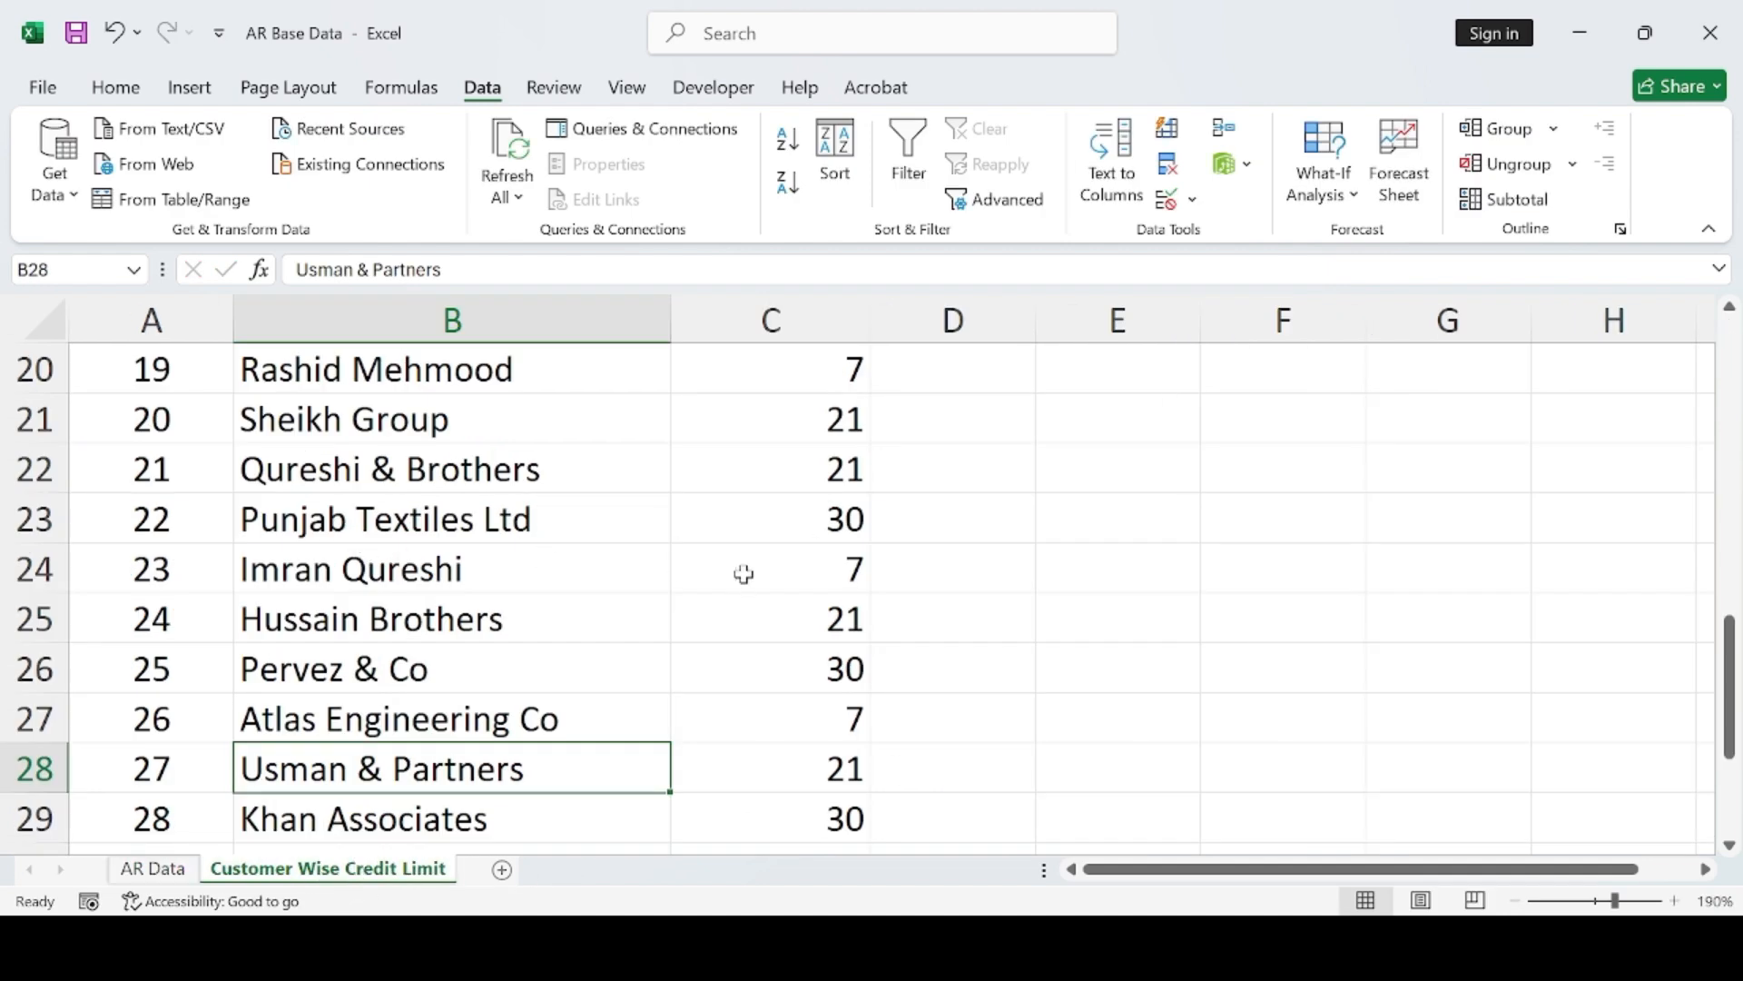
# - Return to the AR Data sheet and add an Overview Date column header in E1 beside Invoice Amount
pyautogui.scroll(6, 742, 572)
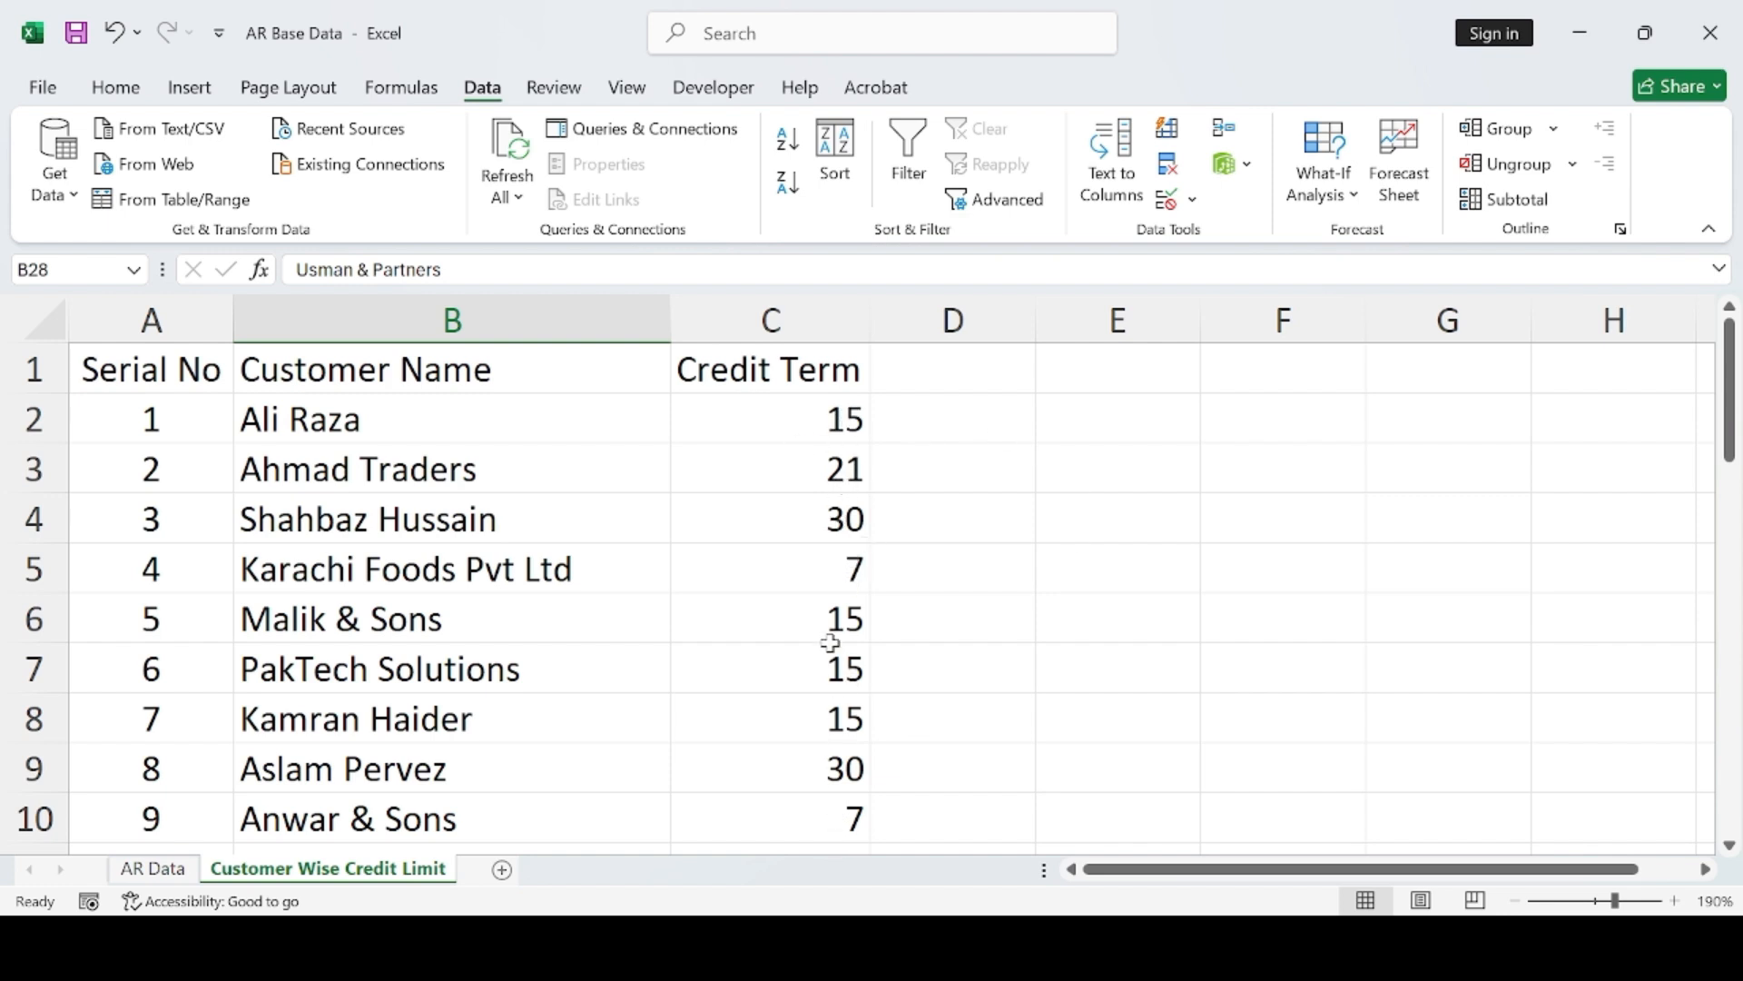
pyautogui.click(153, 868)
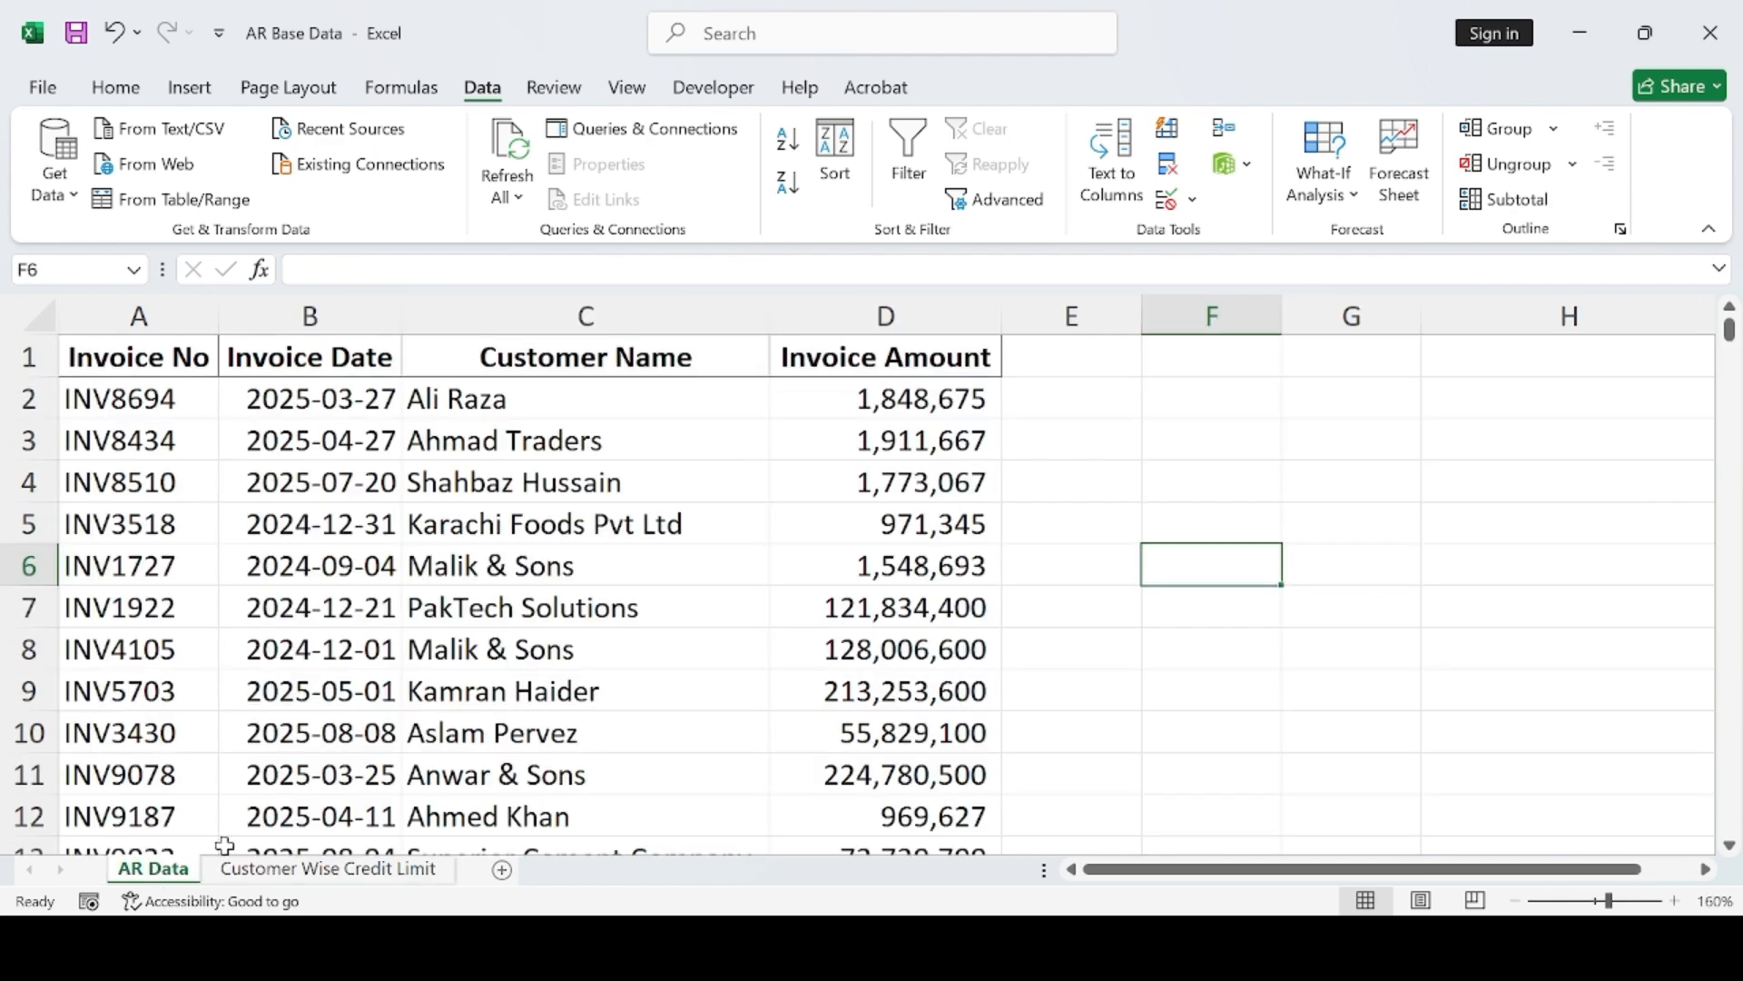
pyautogui.click(1029, 403)
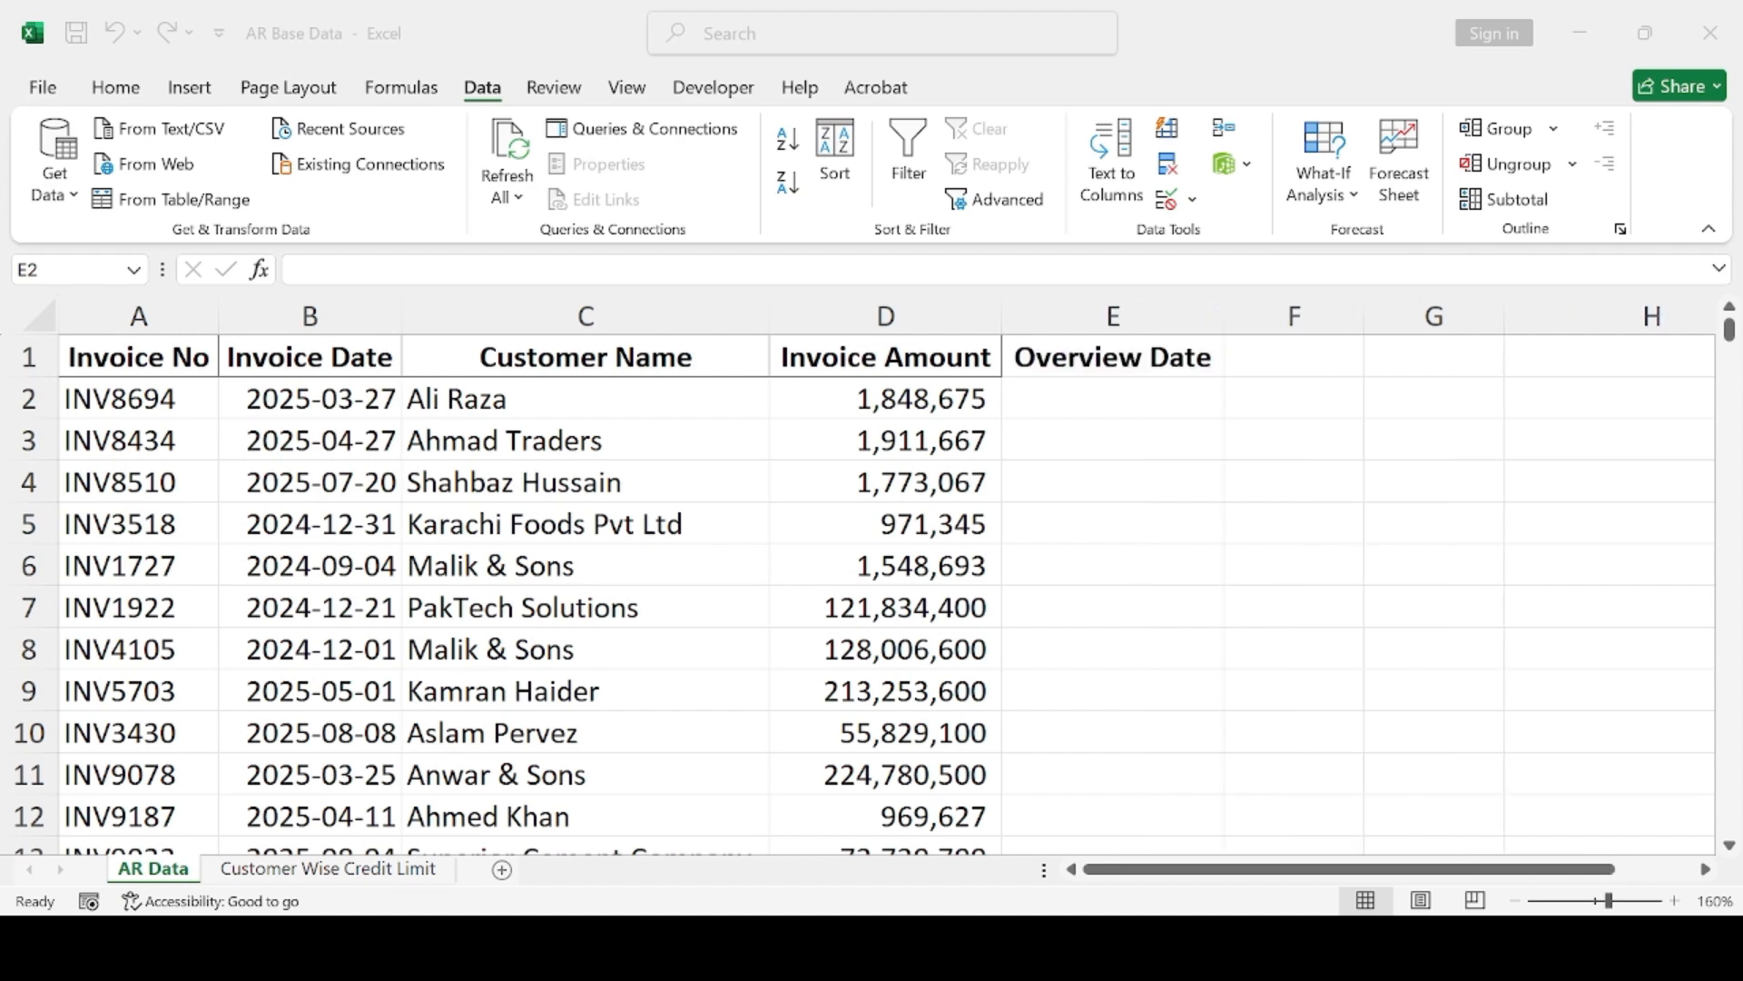
# - Review the customers' credit terms on the Customer Wise Credit Limit sheet and return to the start of the AR Data sheet
pyautogui.scroll(-4, 553, 662)
pyautogui.click(352, 879)
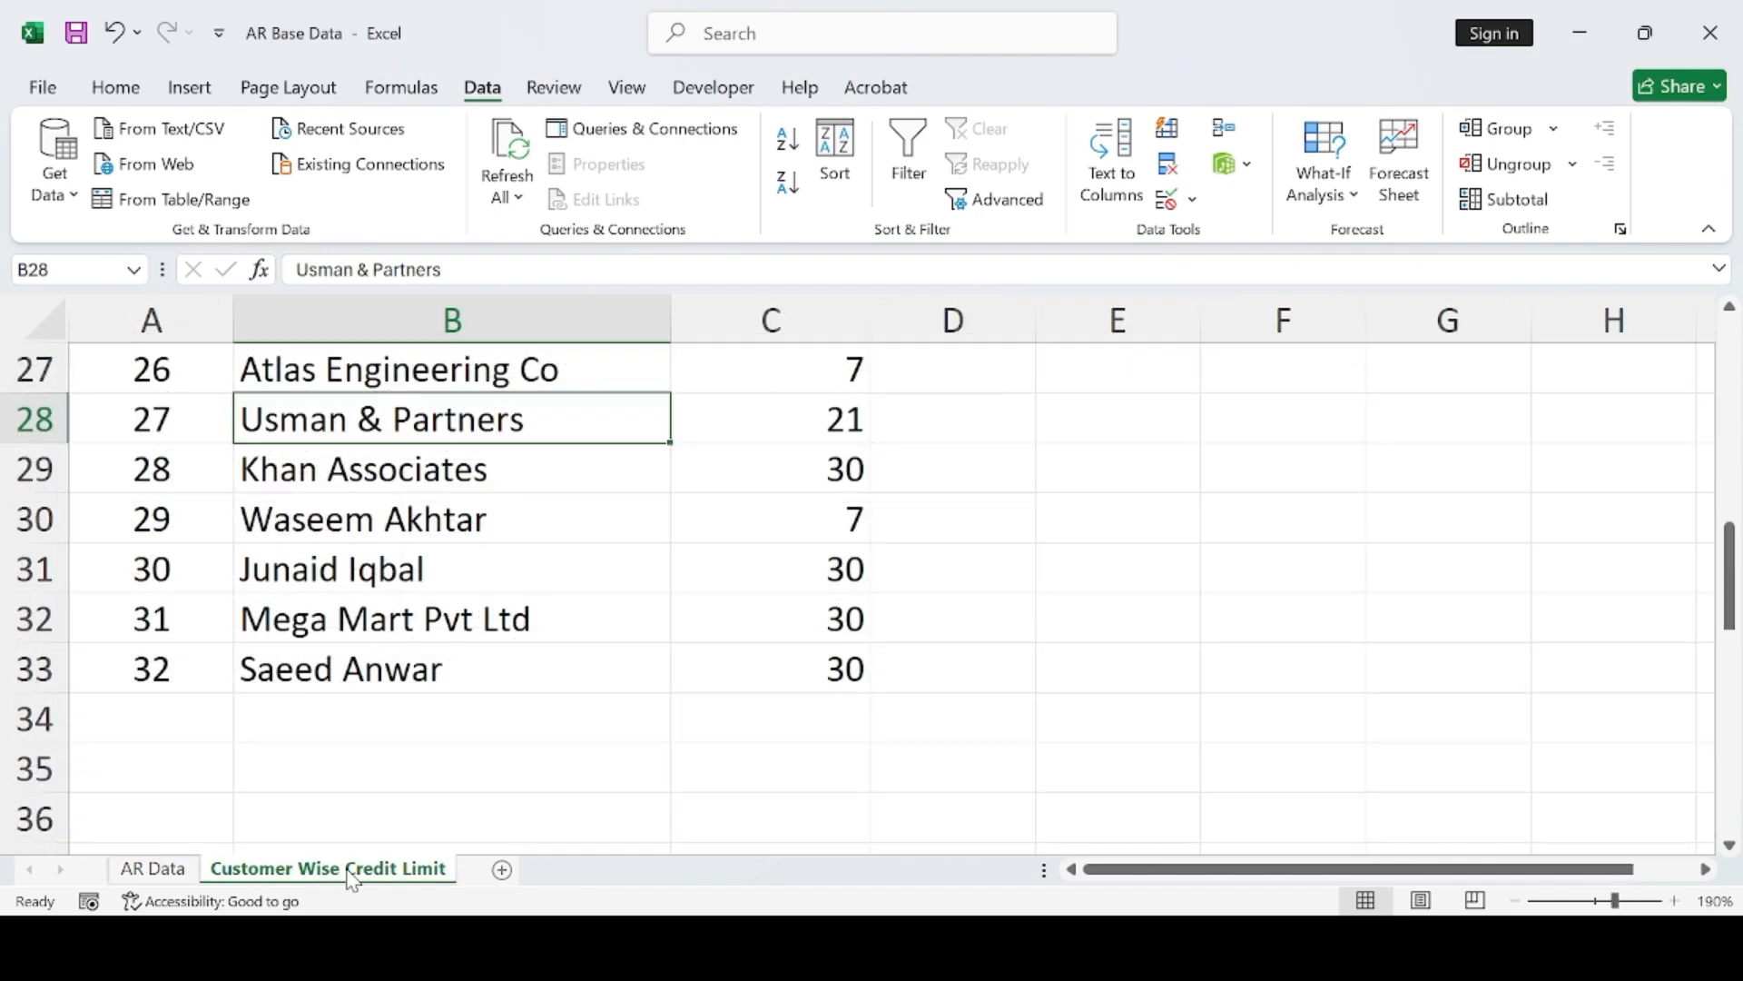
pyautogui.scroll(9, 599, 519)
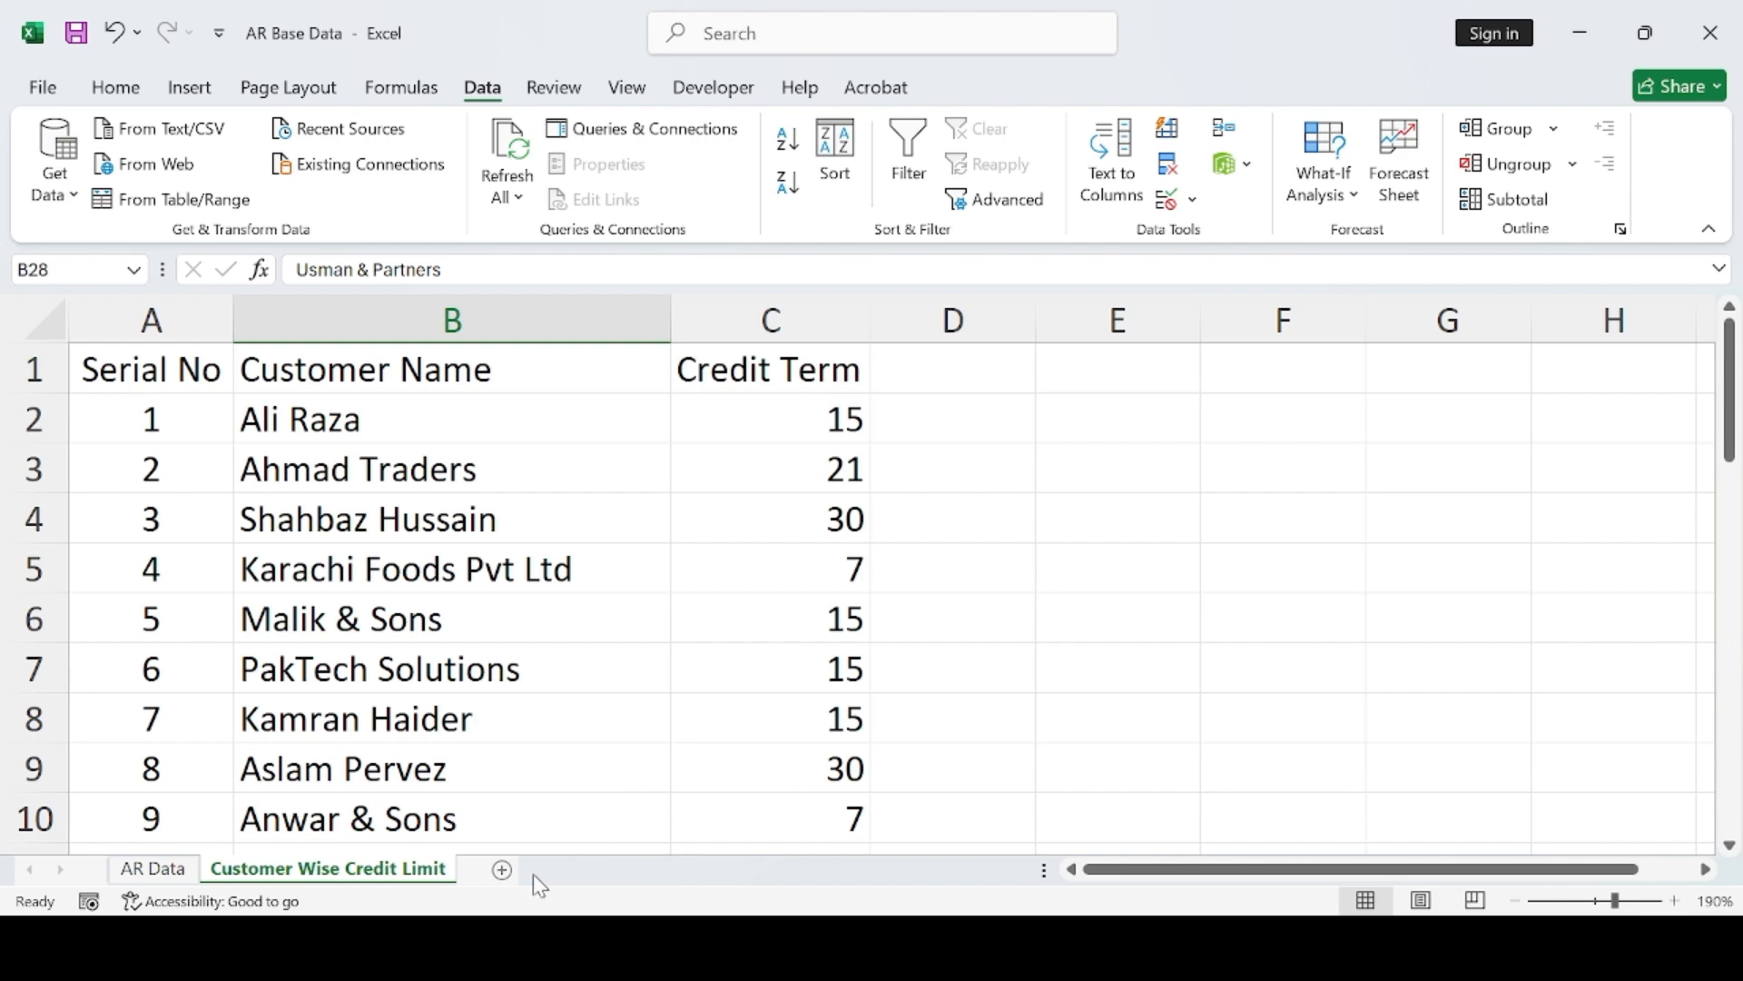
pyautogui.click(173, 870)
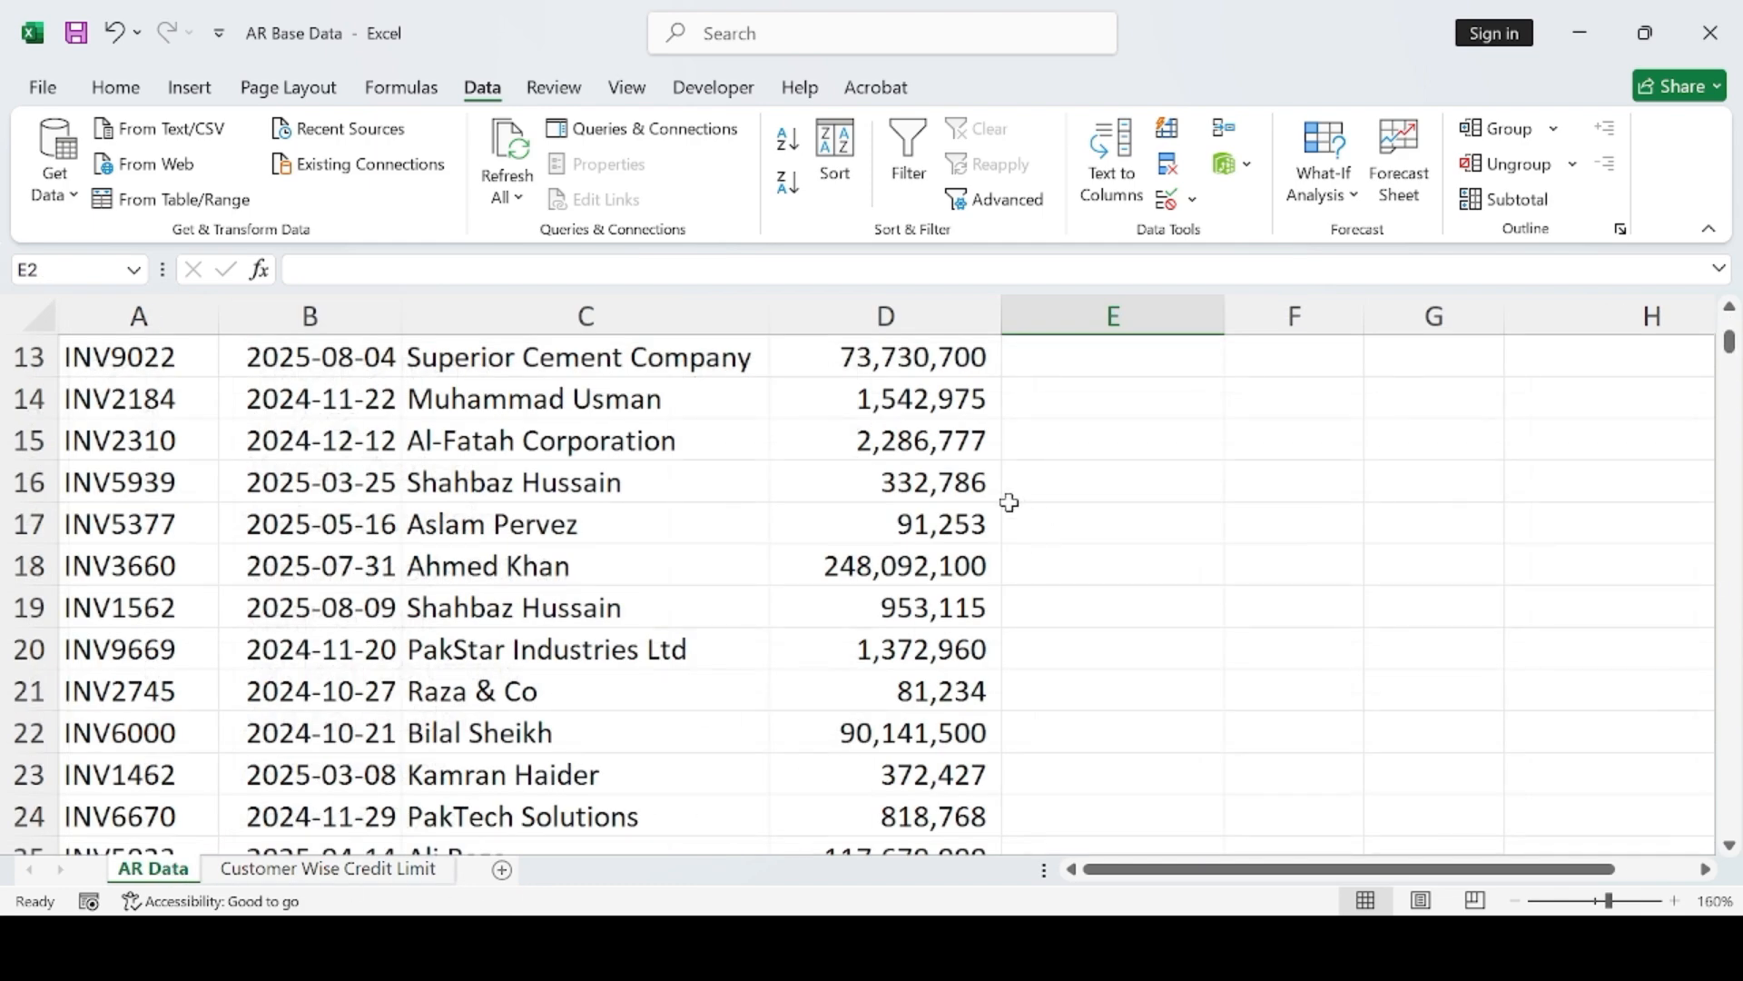
pyautogui.scroll(4, 1010, 502)
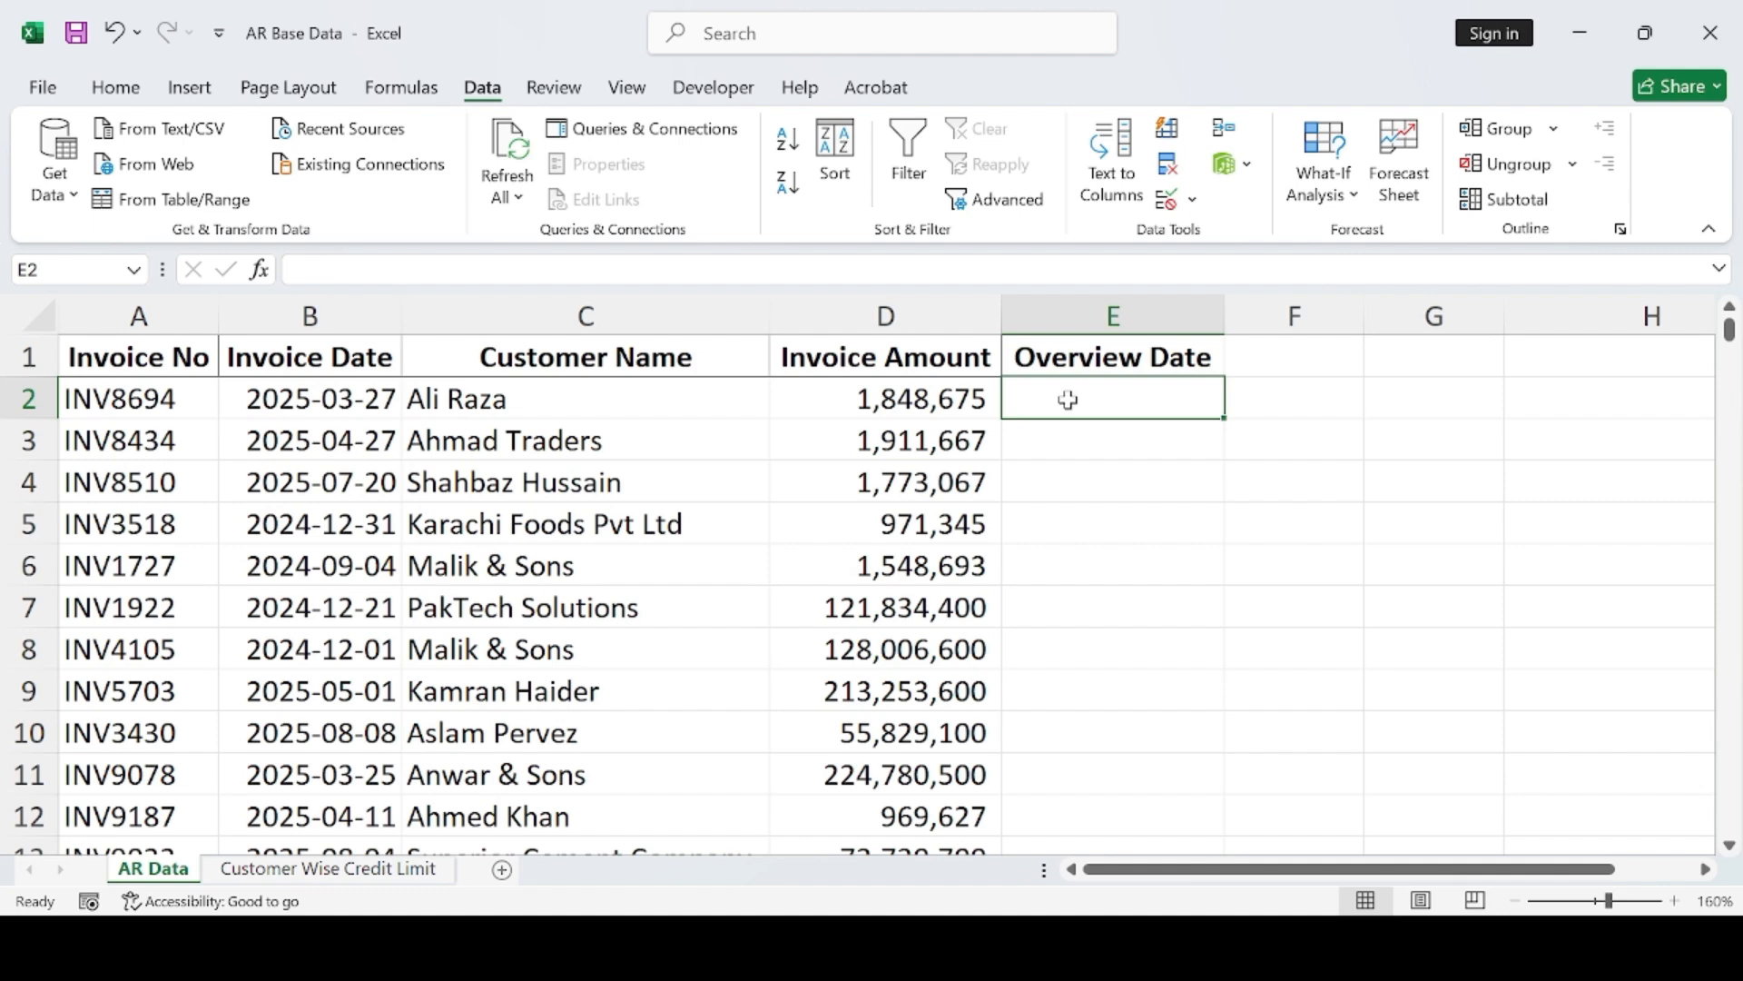
pyautogui.write('=')
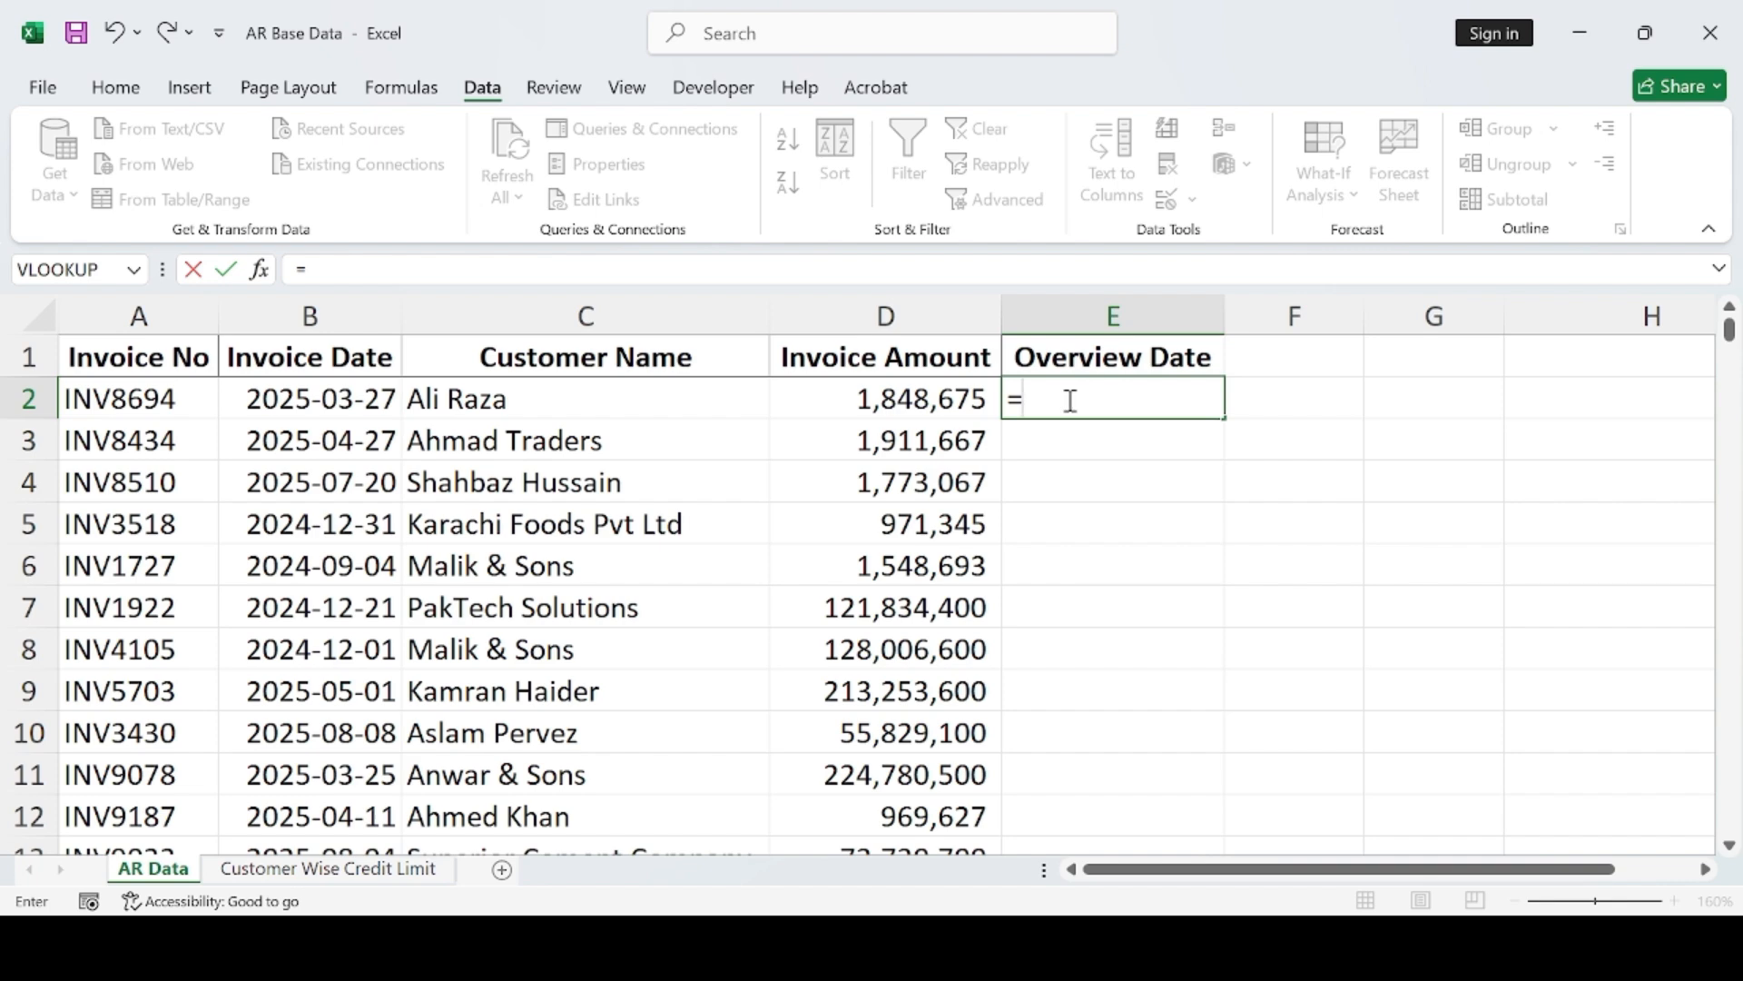
pyautogui.click(334, 400)
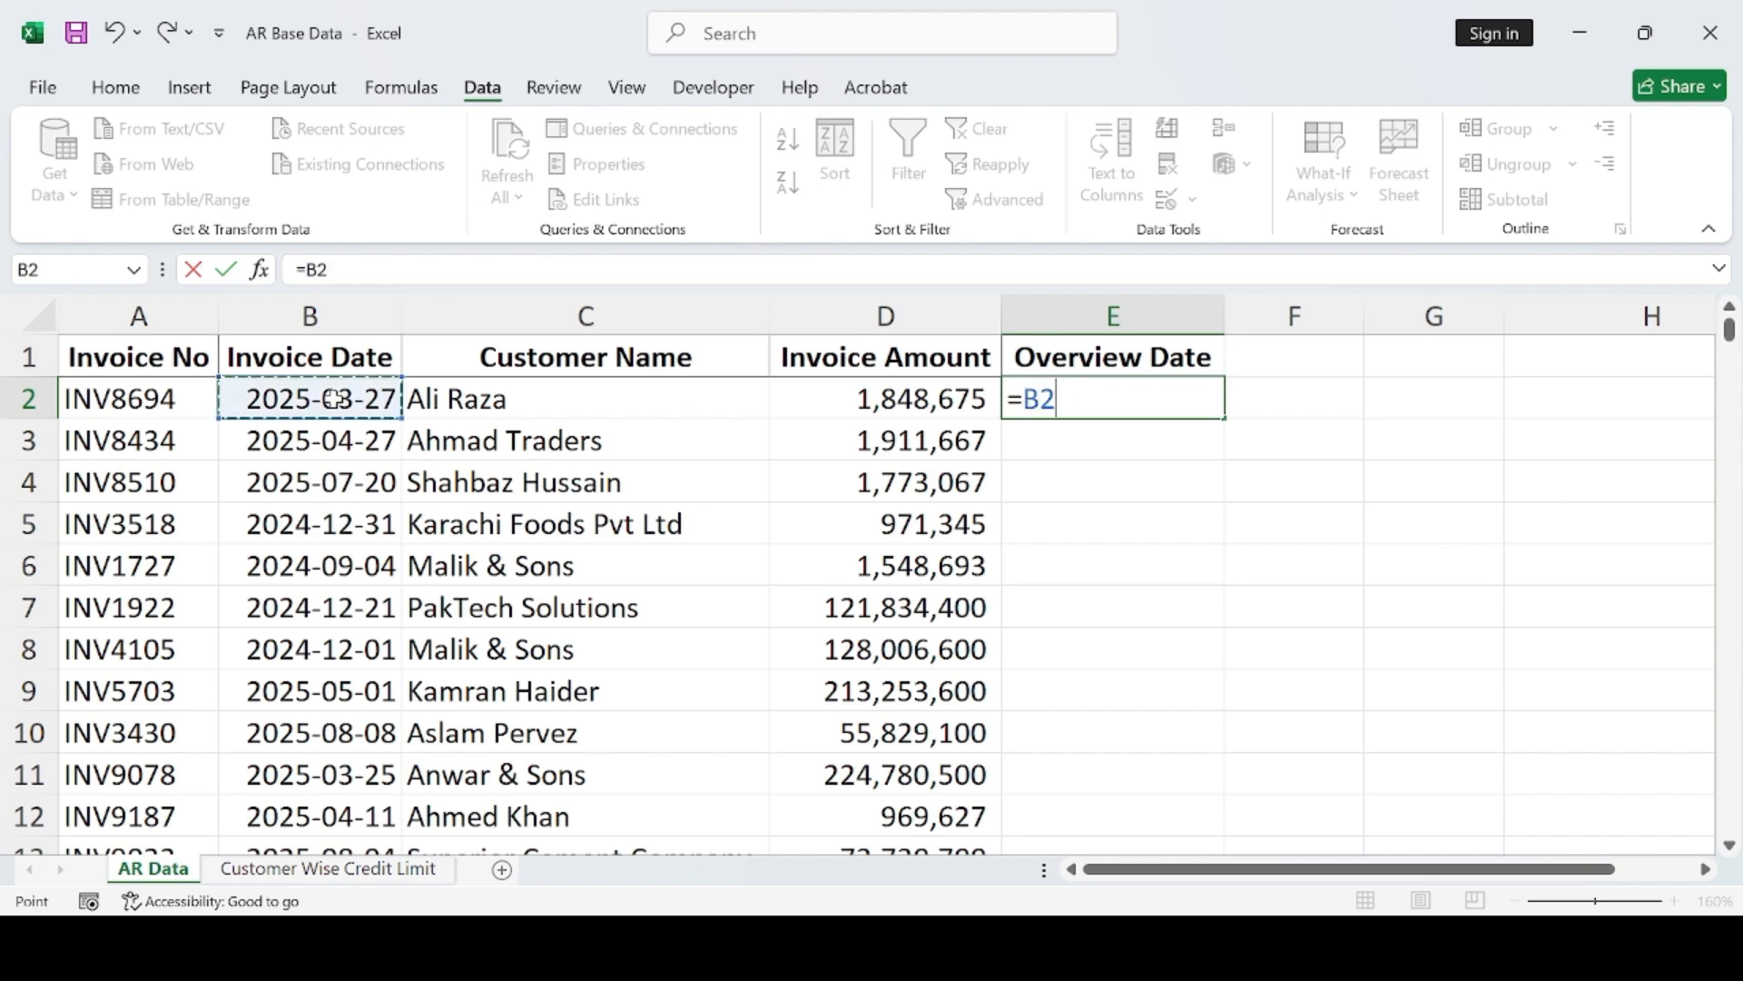
pyautogui.write('+')
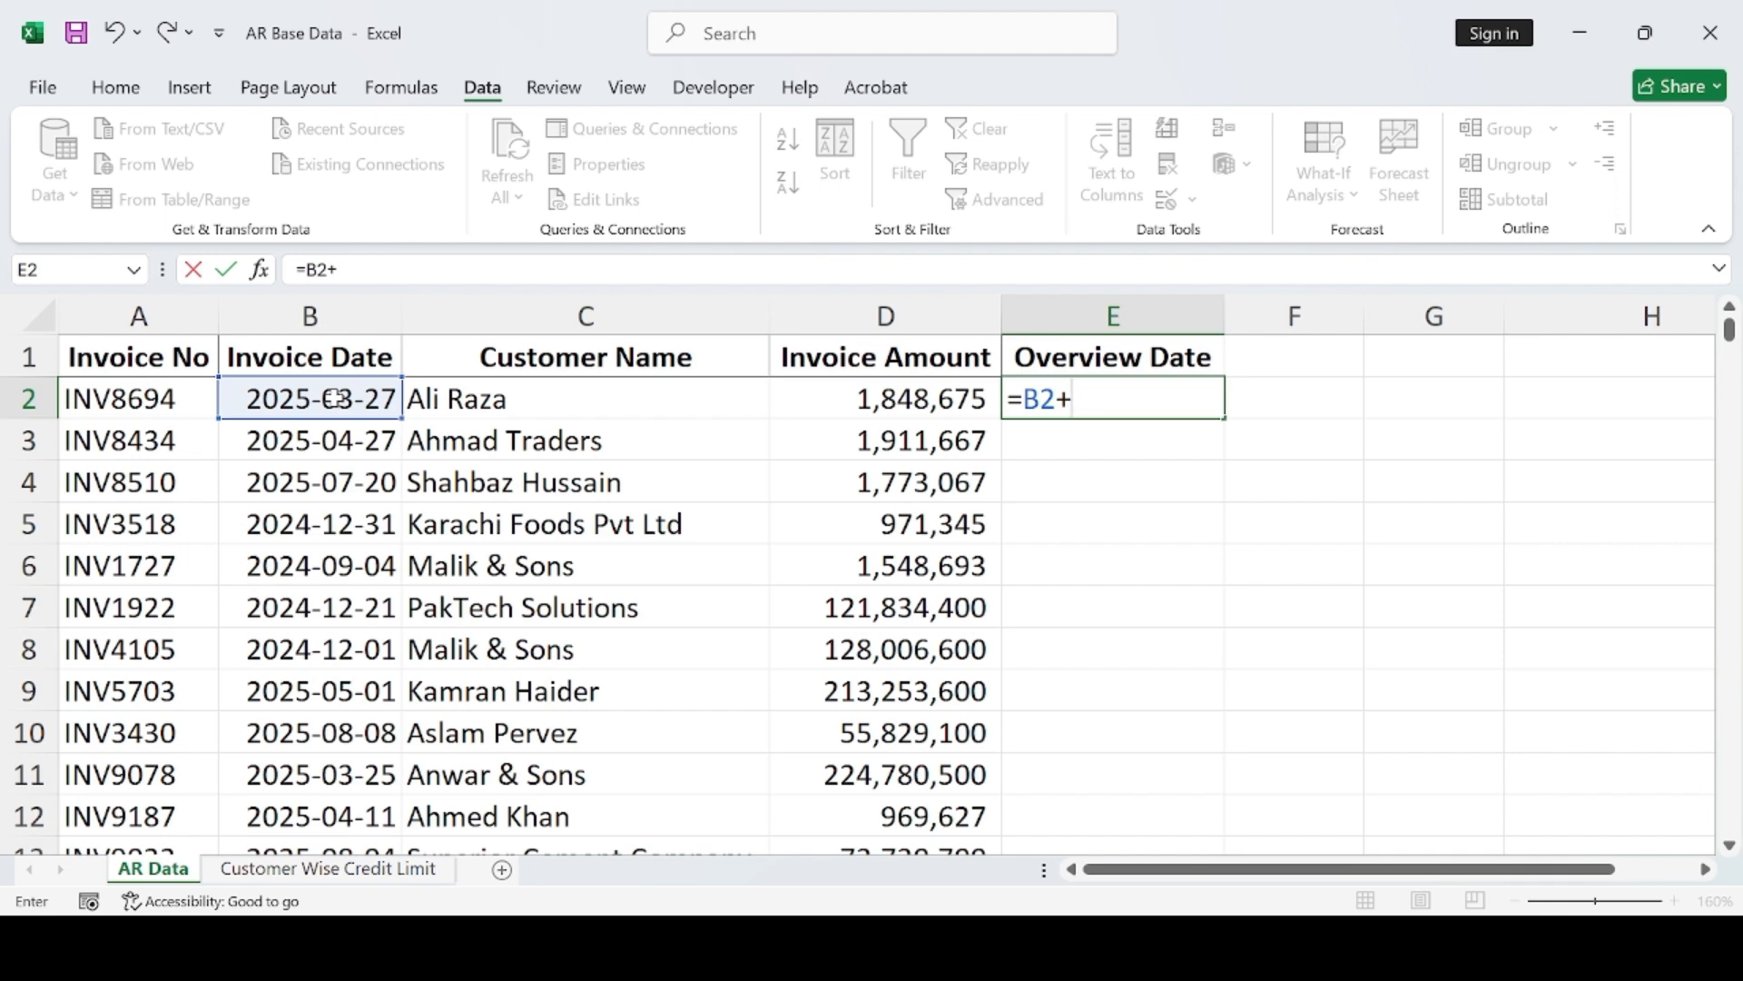
pyautogui.write('vloo')
pyautogui.click(1133, 449)
pyautogui.click(1171, 398)
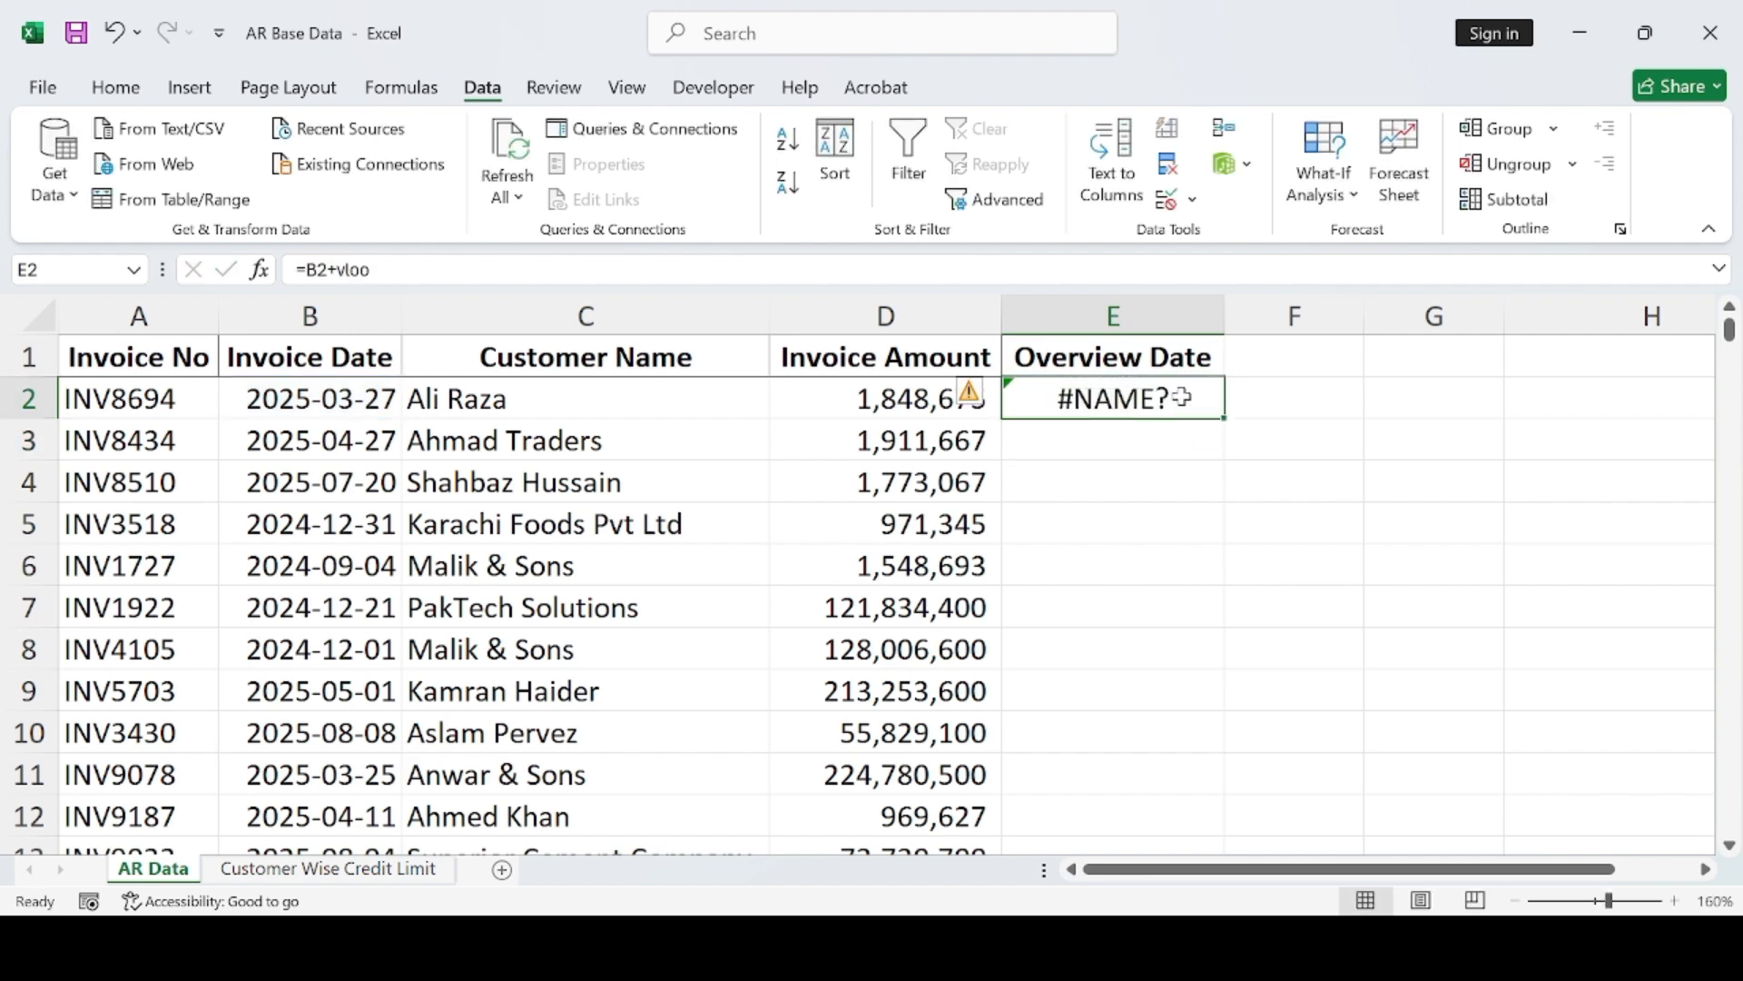
# - Start a formula in E2 that adds a VLOOKUP of the customer name in C2 to the invoice date in B2
pyautogui.doubleClick(1184, 397)
pyautogui.write('=')
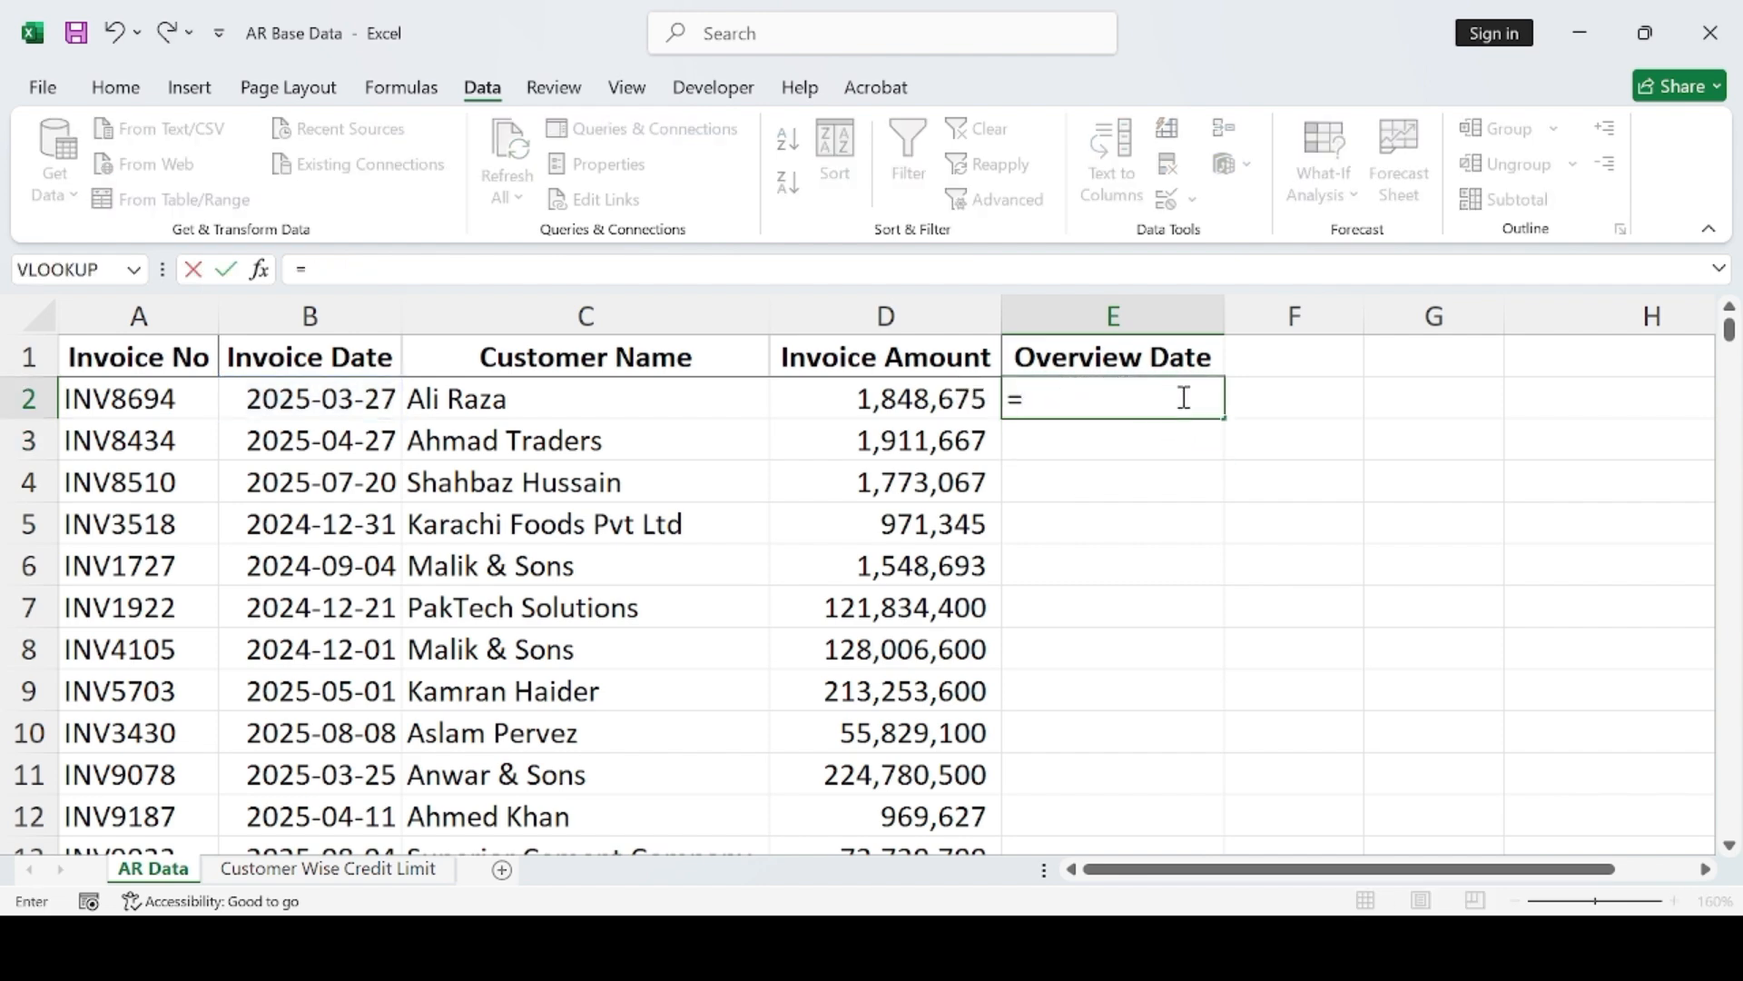
pyautogui.click(372, 406)
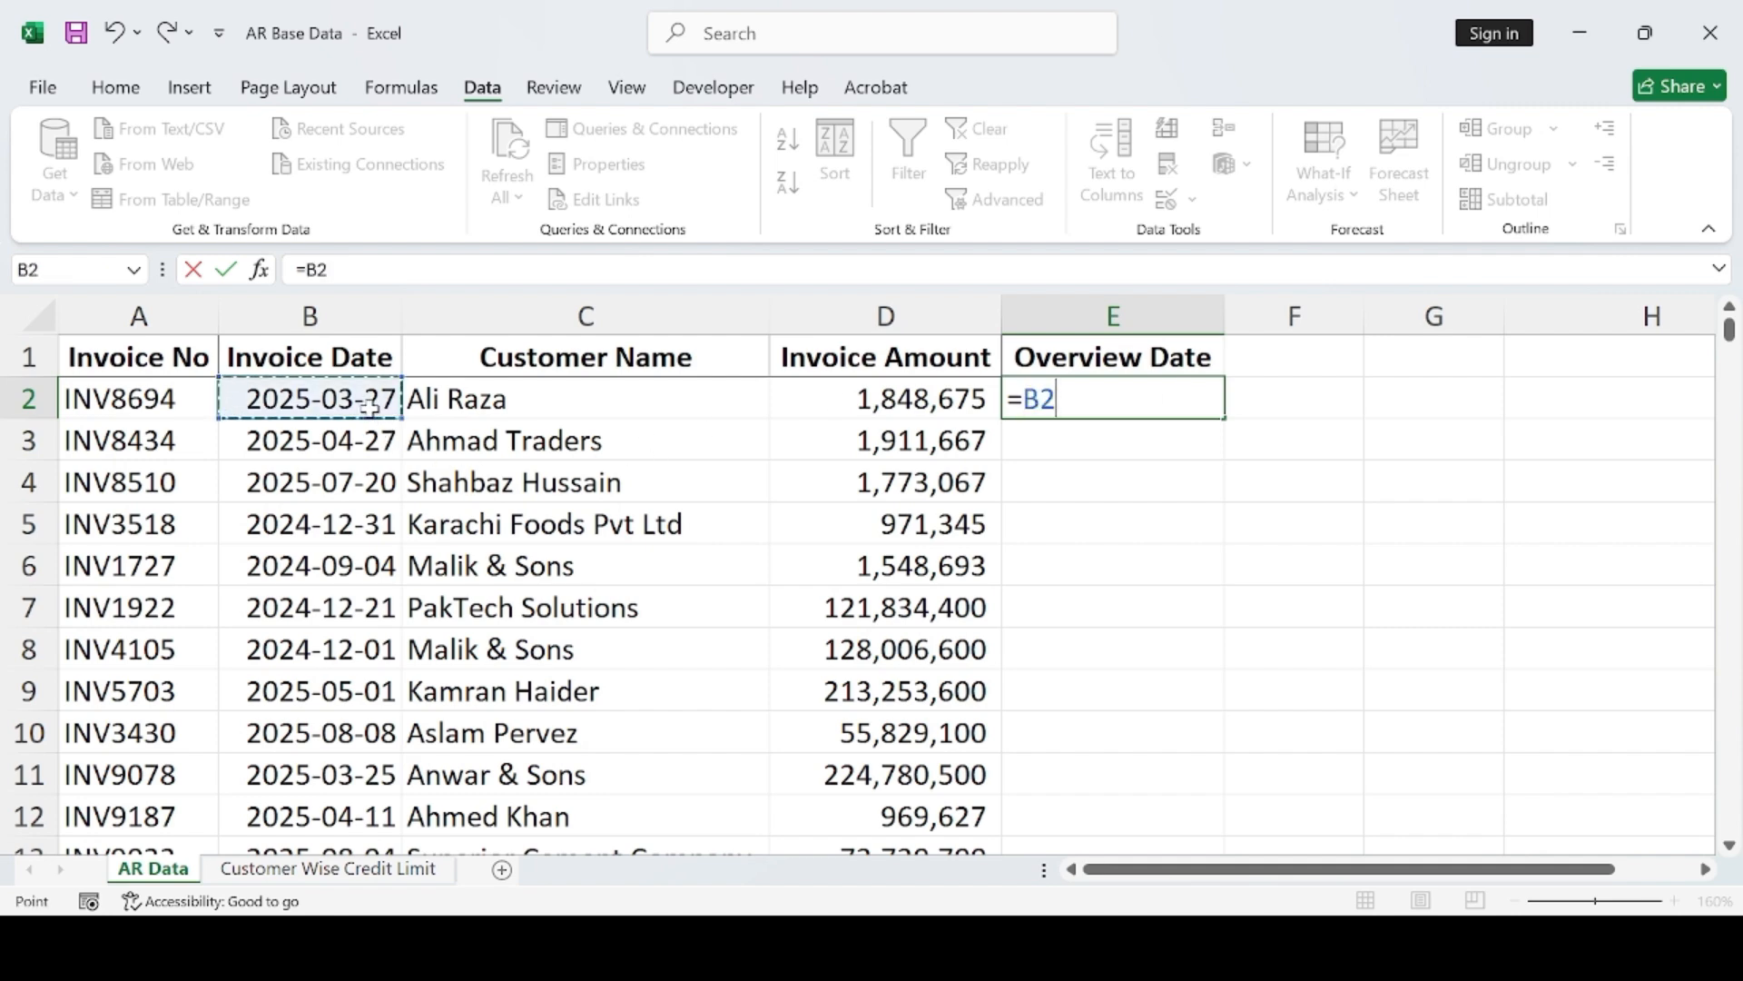
pyautogui.write('+vlook')
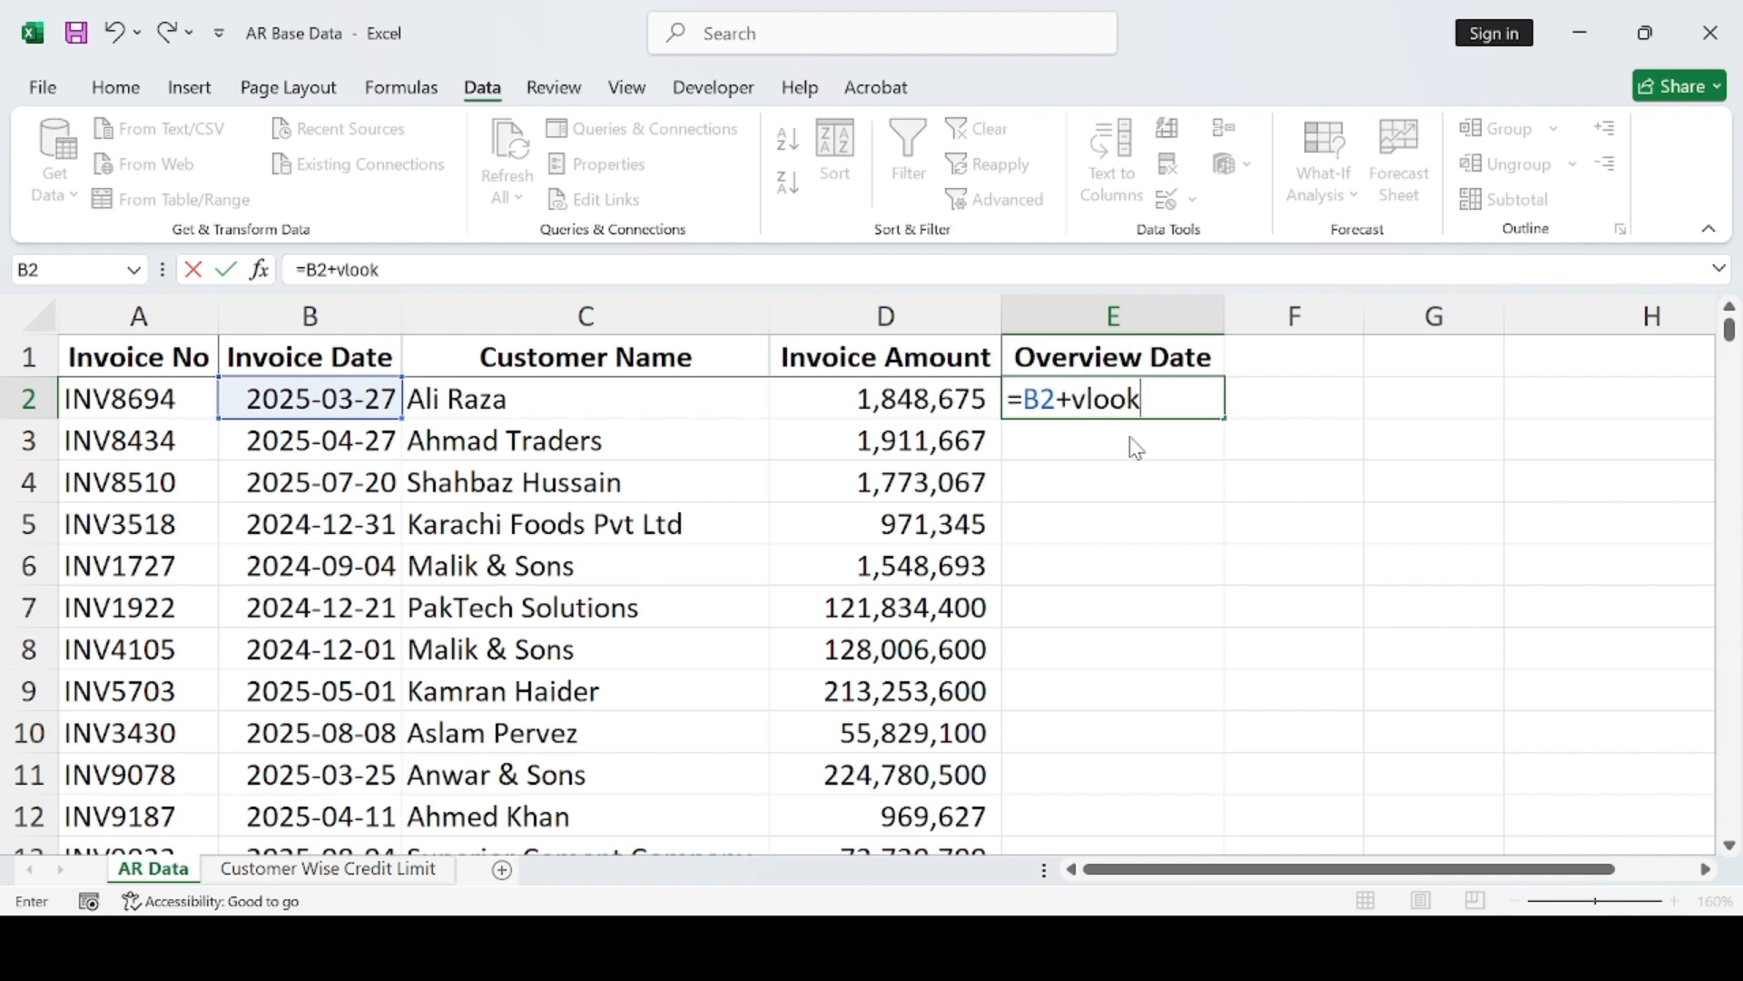
pyautogui.press('Tab')
pyautogui.click(477, 406)
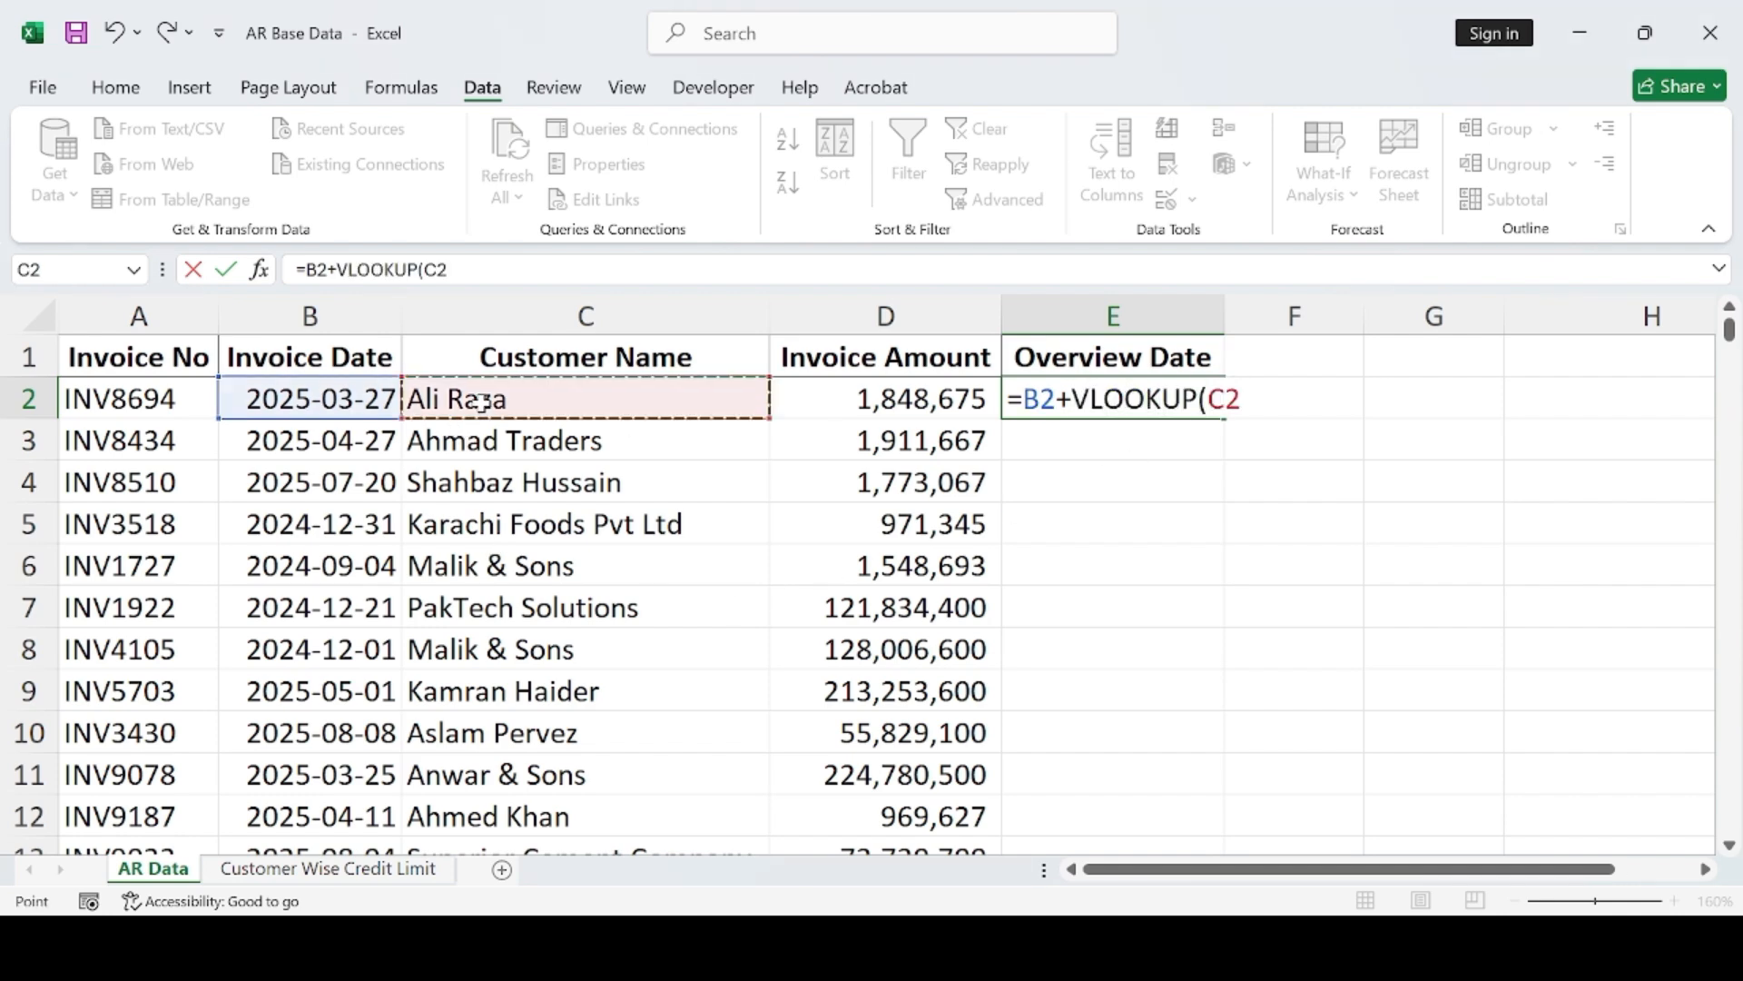
pyautogui.write(',')
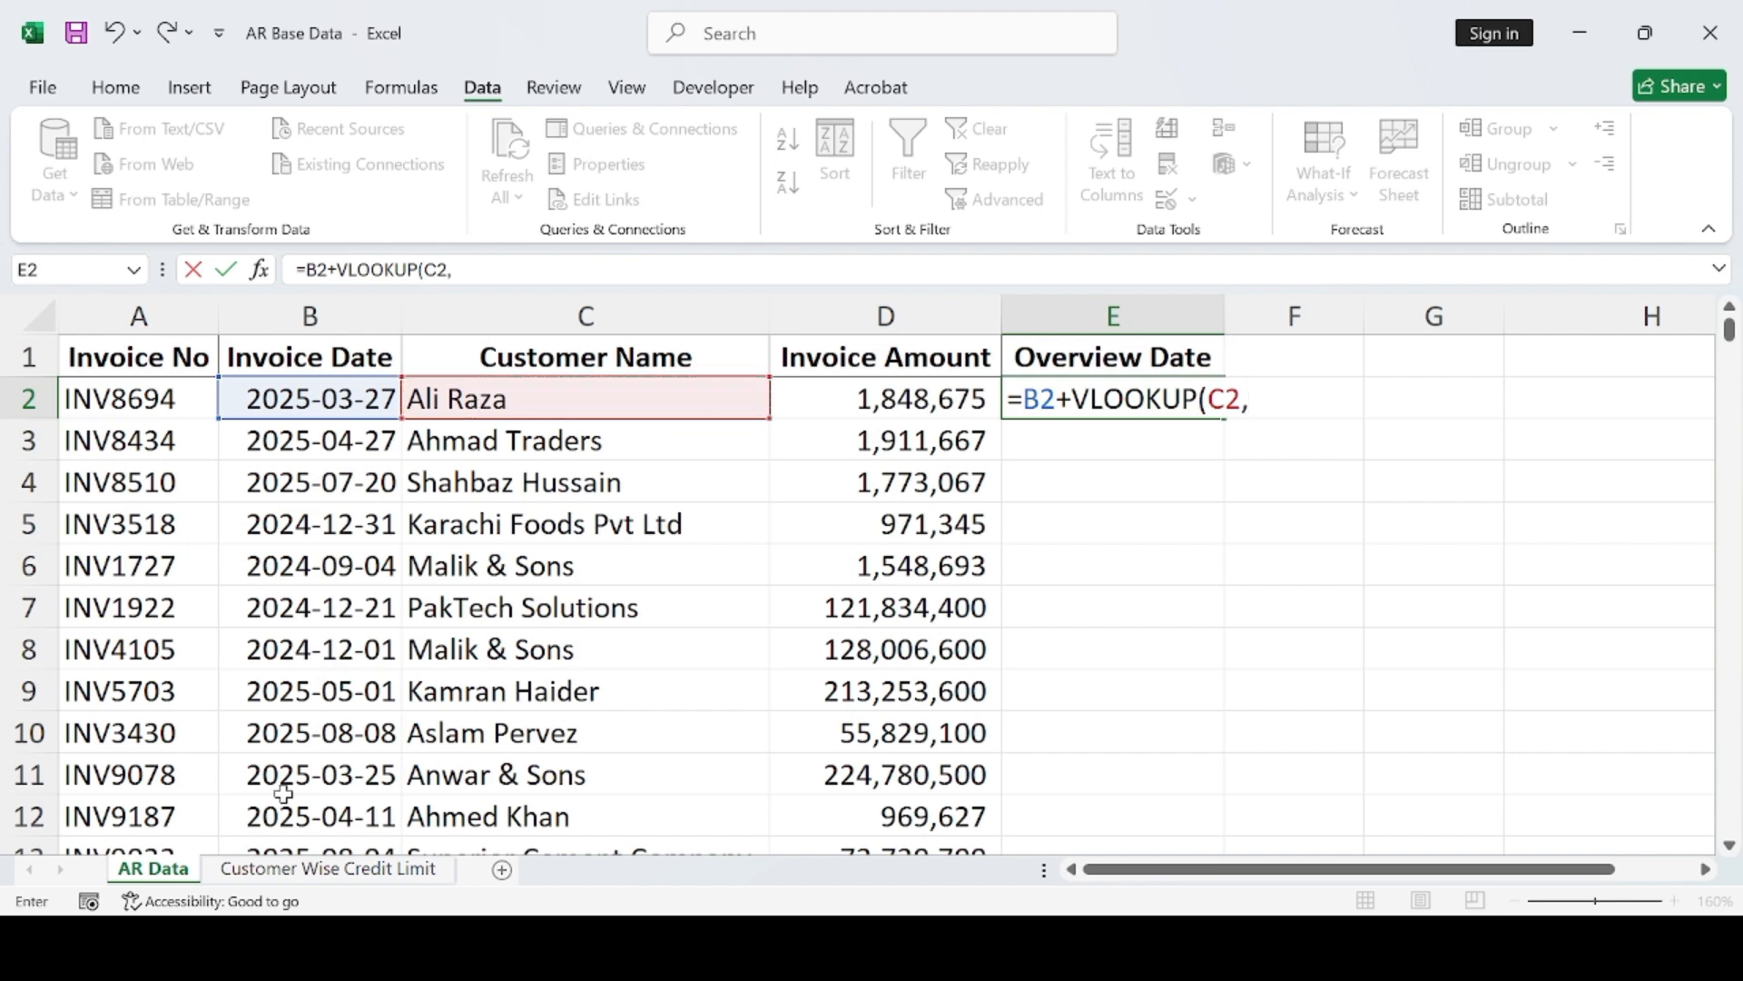
# - Set the VLOOKUP table to the absolute range $B$2:$C$33 on the Customer Wise Credit Limit sheet
pyautogui.click(293, 869)
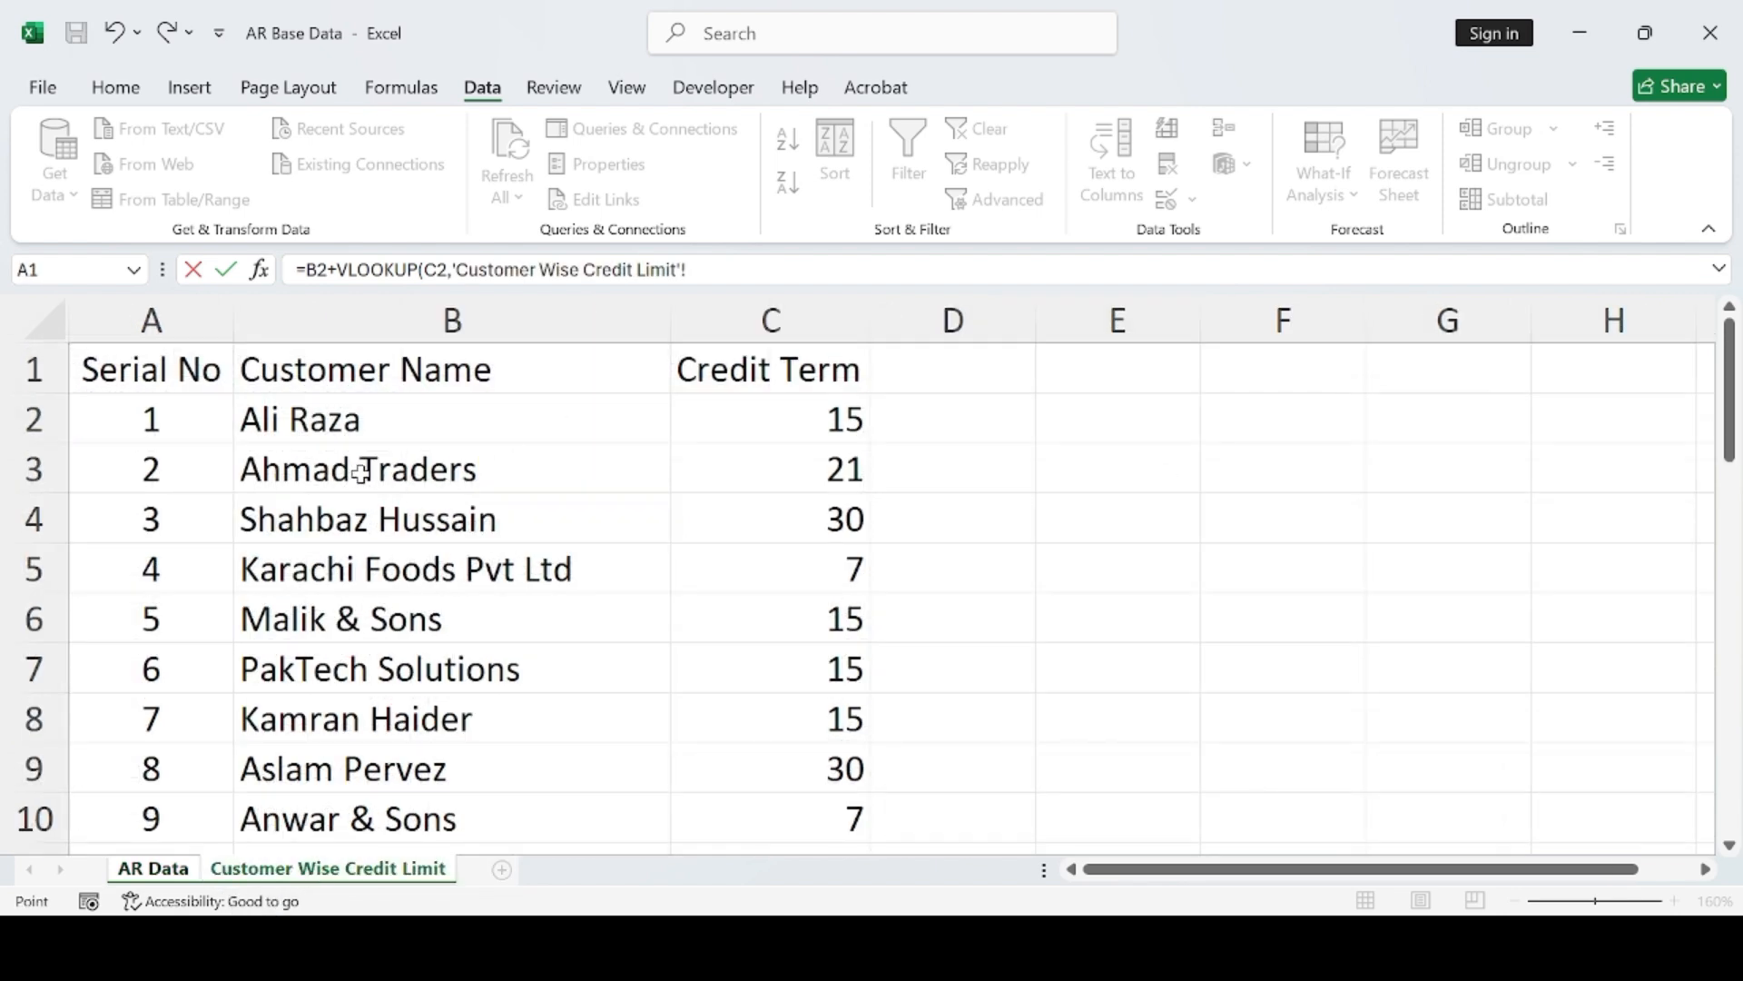
pyautogui.click(389, 414)
pyautogui.moveTo(388, 414); pyautogui.dragTo(841, 501)
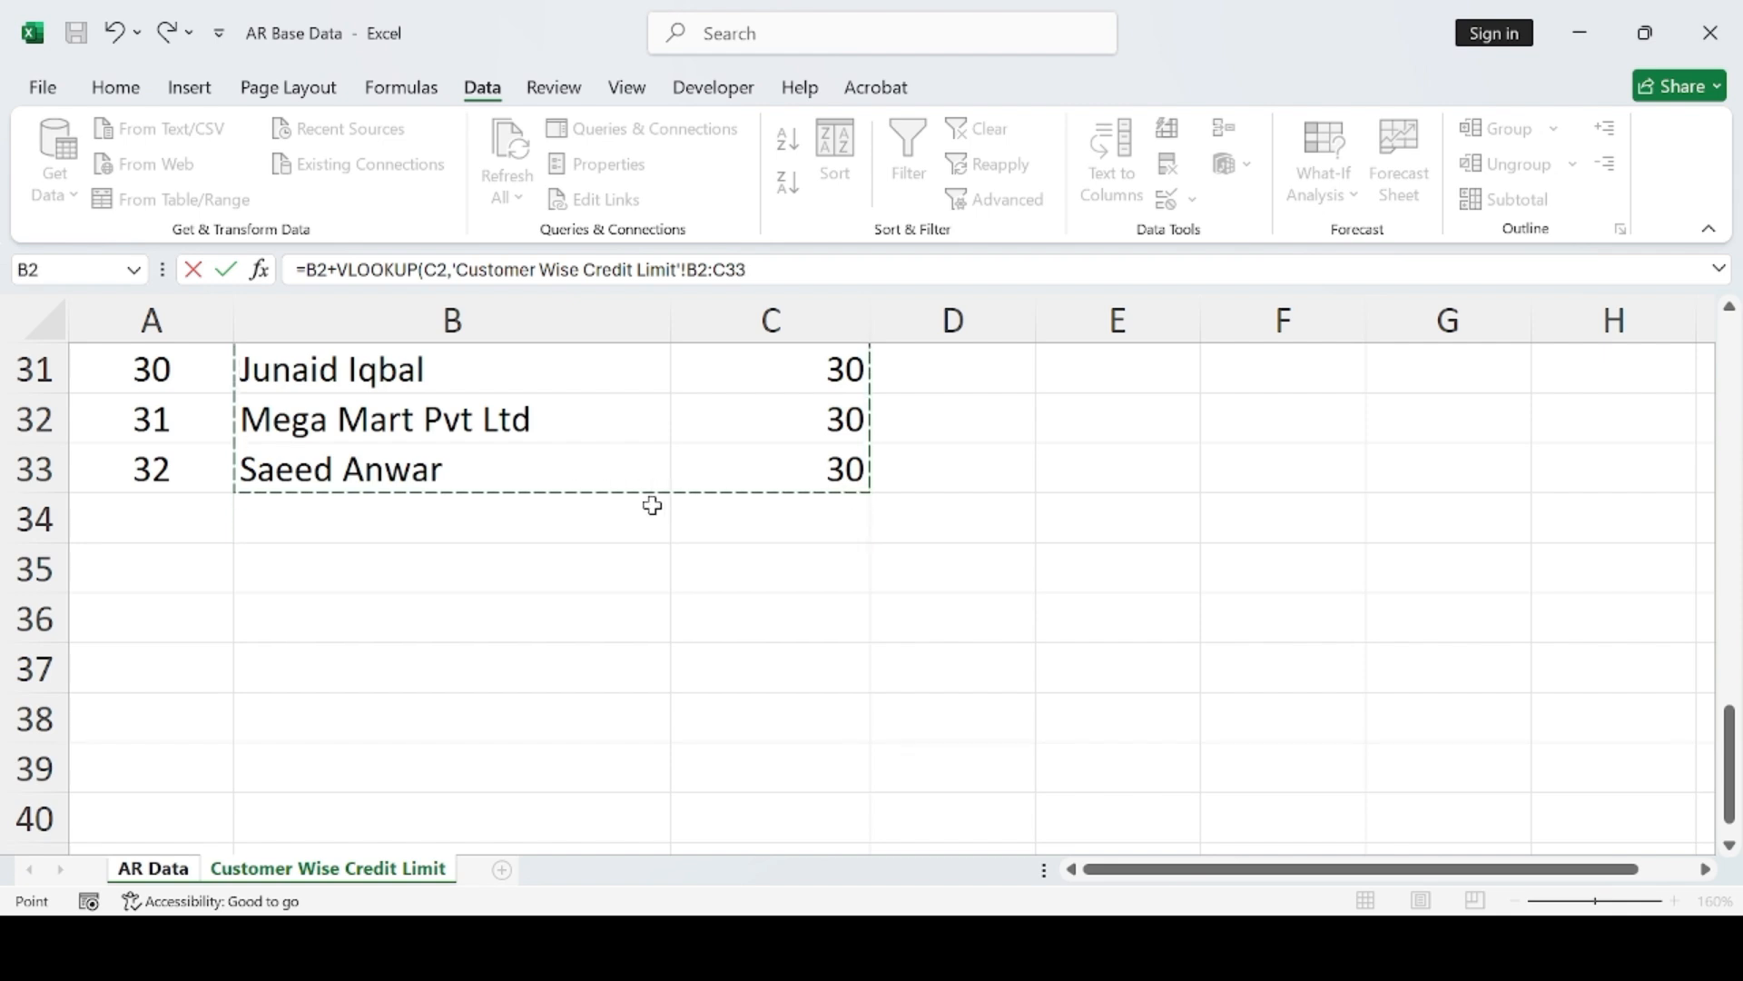
pyautogui.click(686, 273)
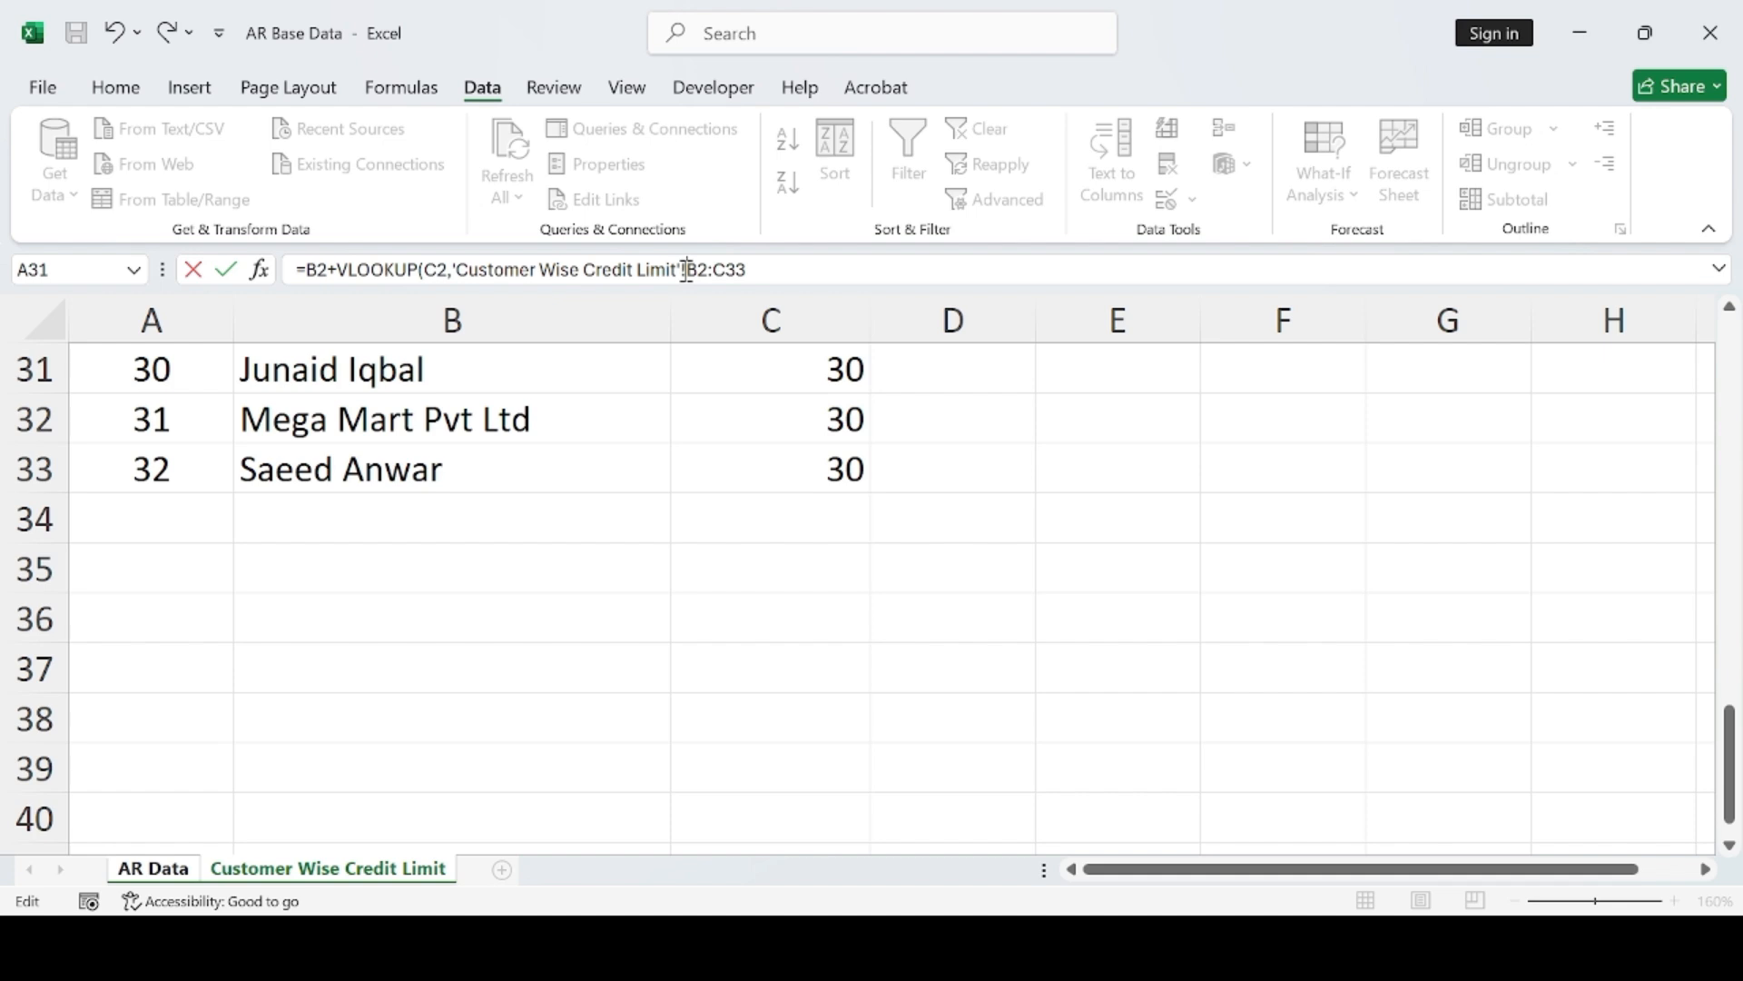
pyautogui.write('$')
pyautogui.click(709, 271)
pyautogui.write('$')
pyautogui.click(735, 270)
pyautogui.write('$C$')
pyautogui.click(759, 270)
pyautogui.write('$33,')
# - Complete the VLOOKUP with column index 2 and an empty range lookup argument, and enter the formula
pyautogui.scroll(10, 693, 548)
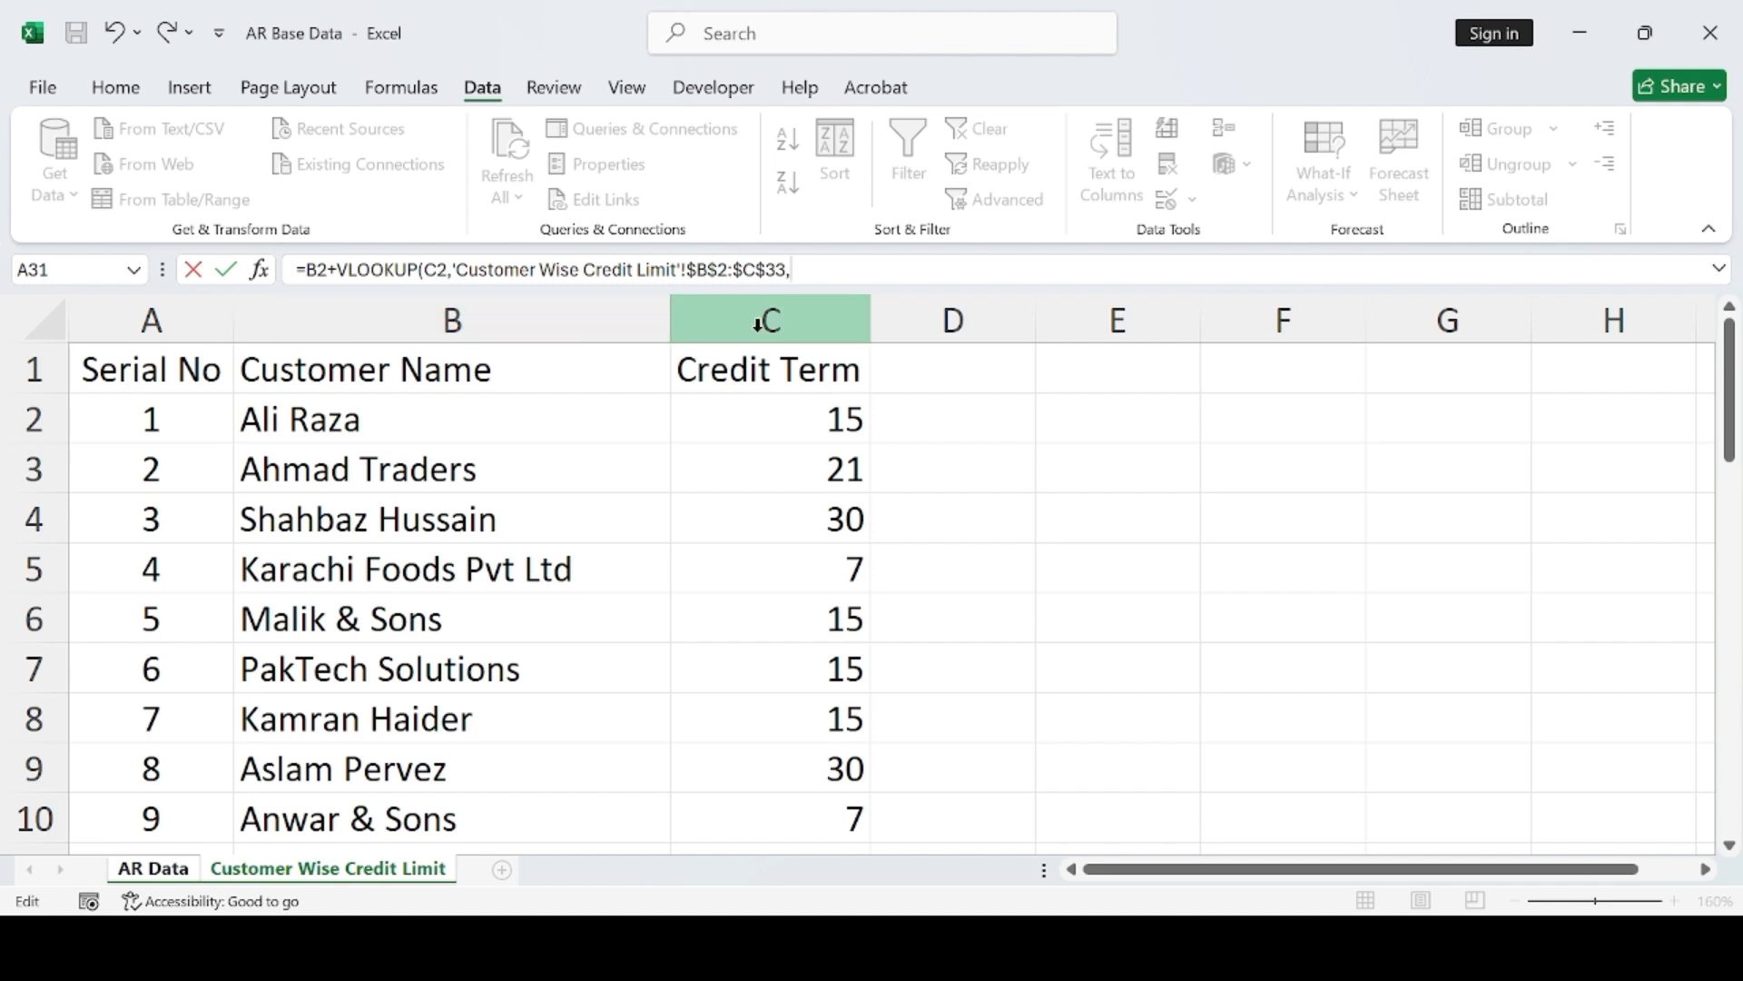
pyautogui.write('2')
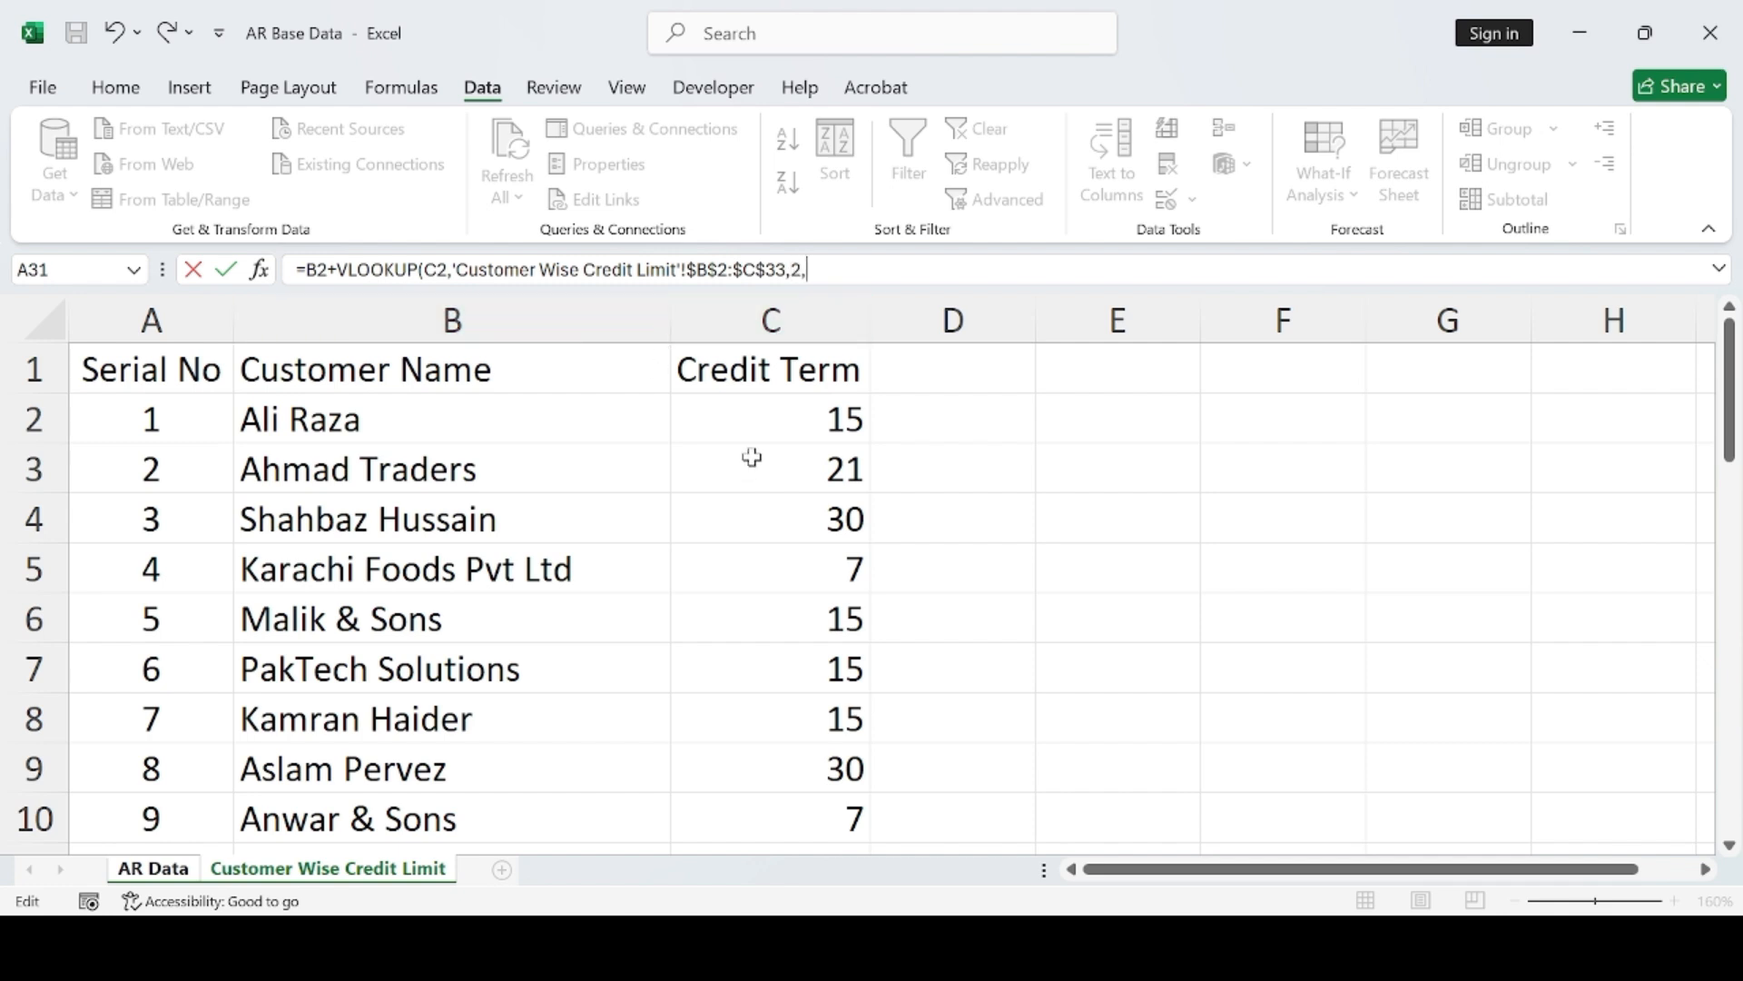
pyautogui.write(',)')
pyautogui.press('Return')
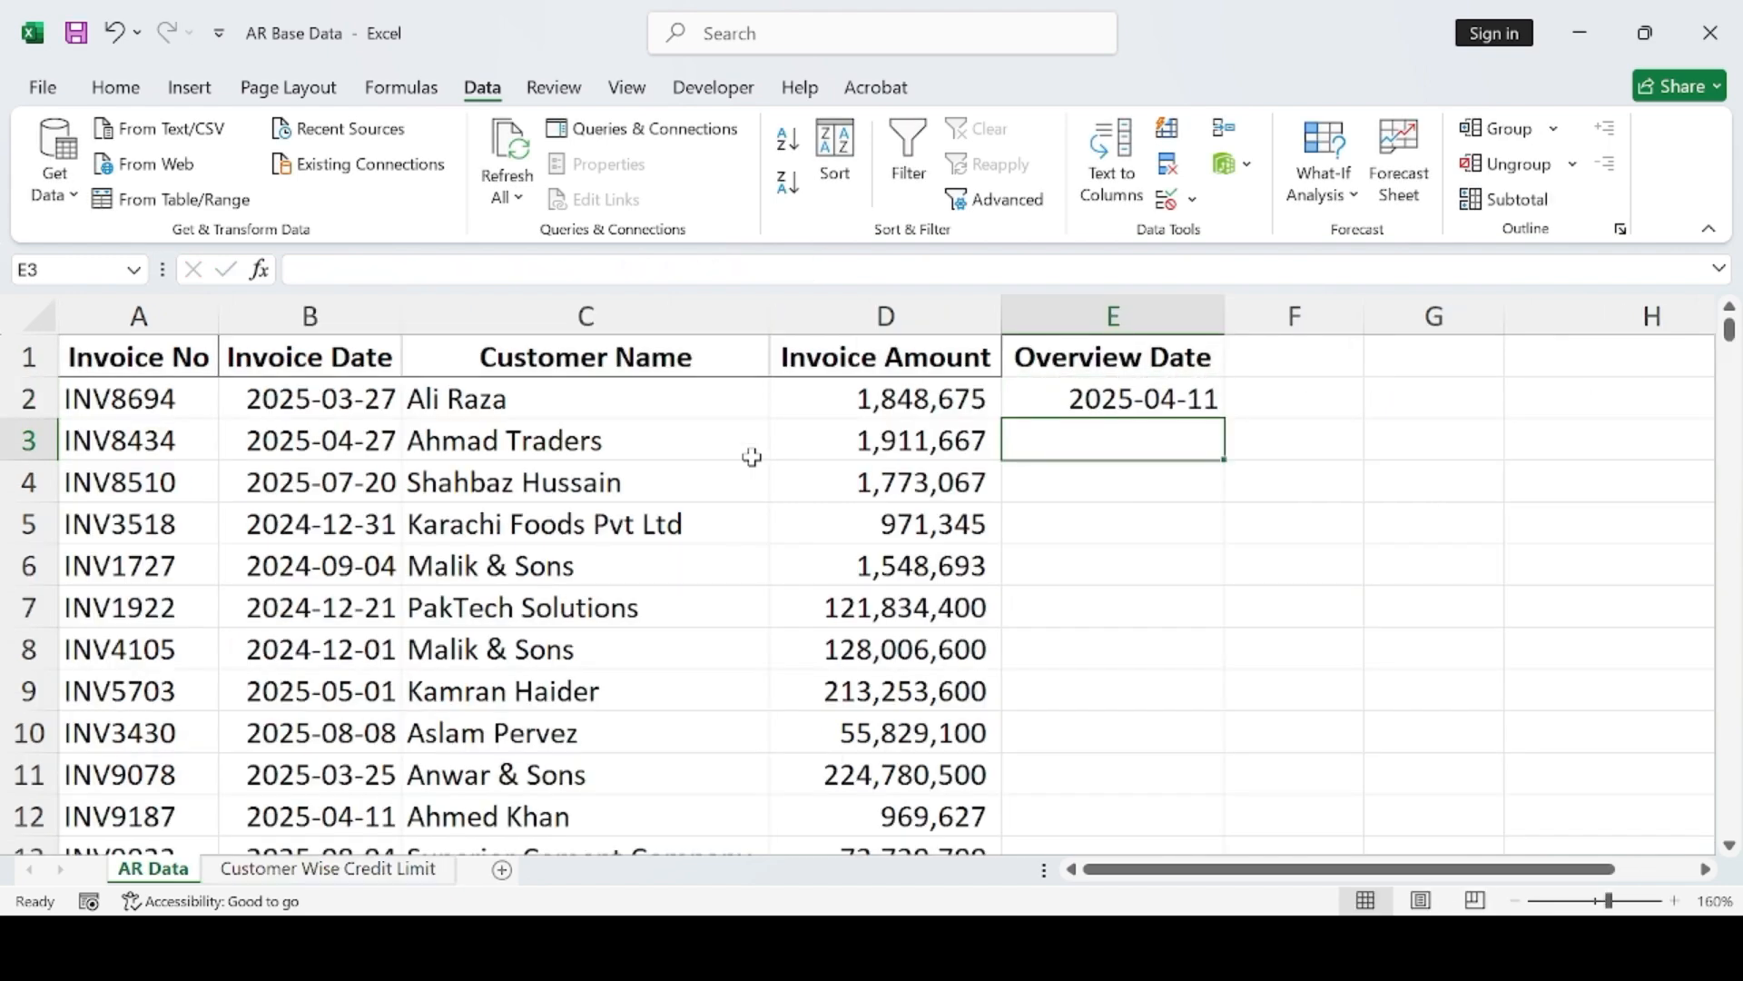
# - Copy the Overview Date formula from E2 down to E66 and check the filled dates
pyautogui.click(1194, 384)
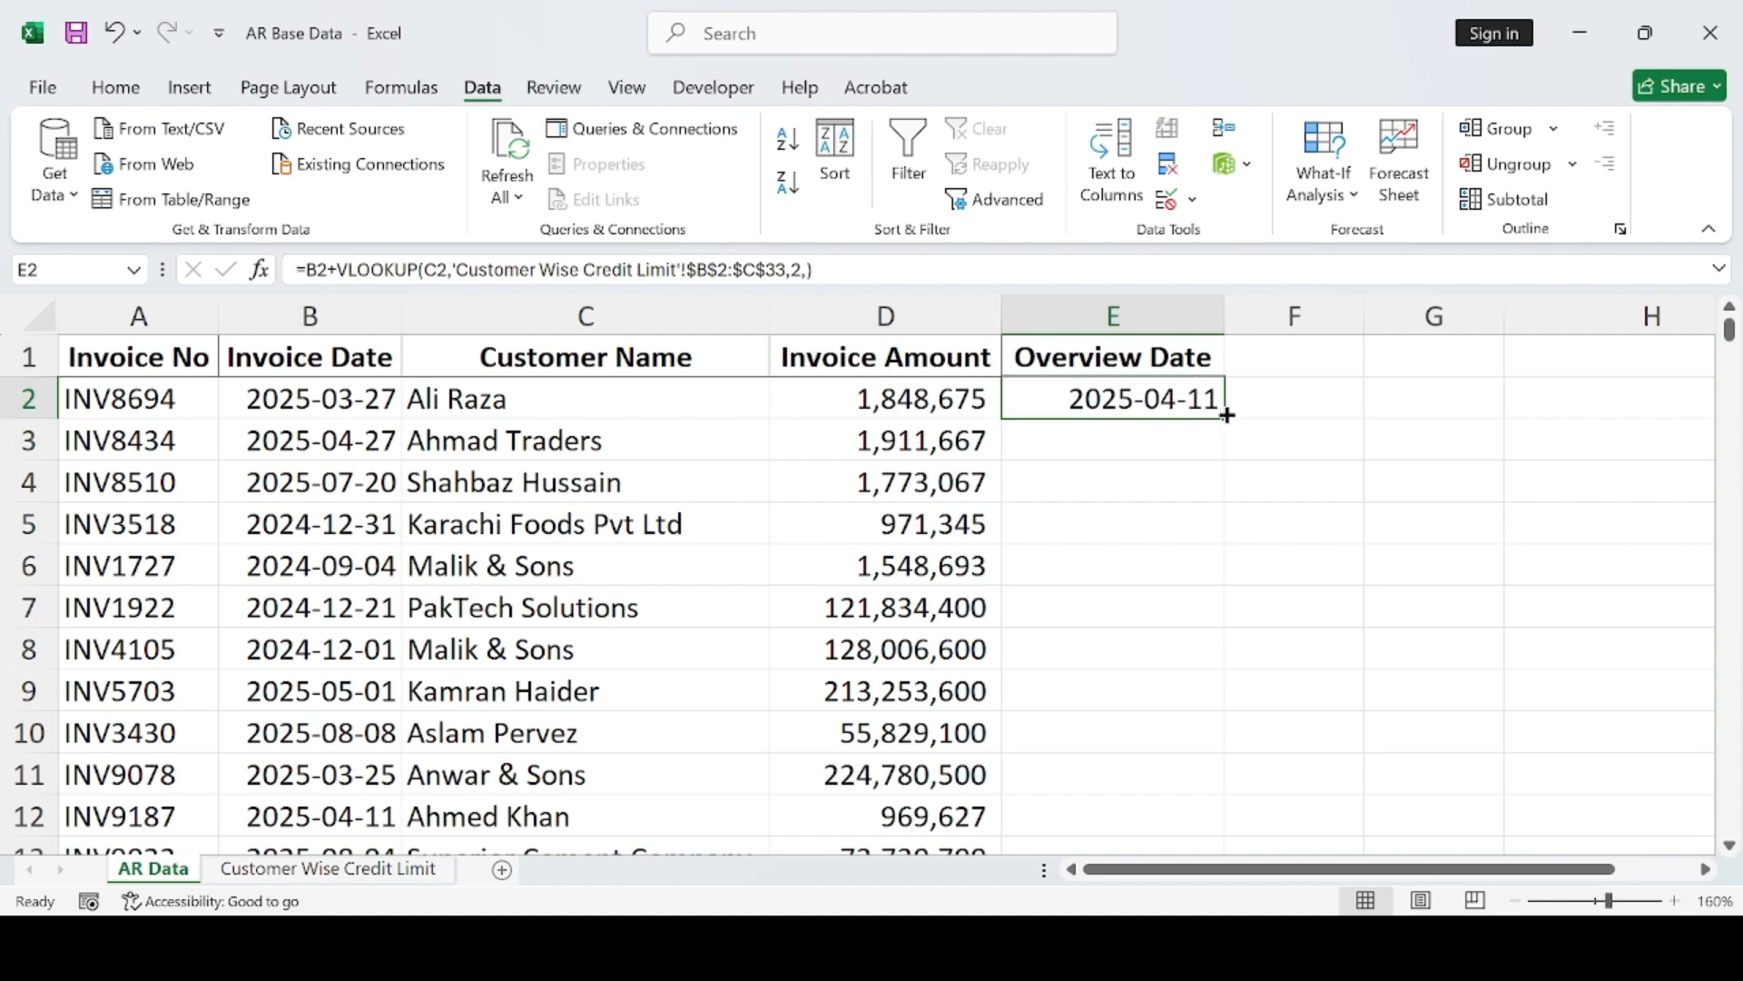
pyautogui.moveTo(1227, 415); pyautogui.dragTo(1331, 778)
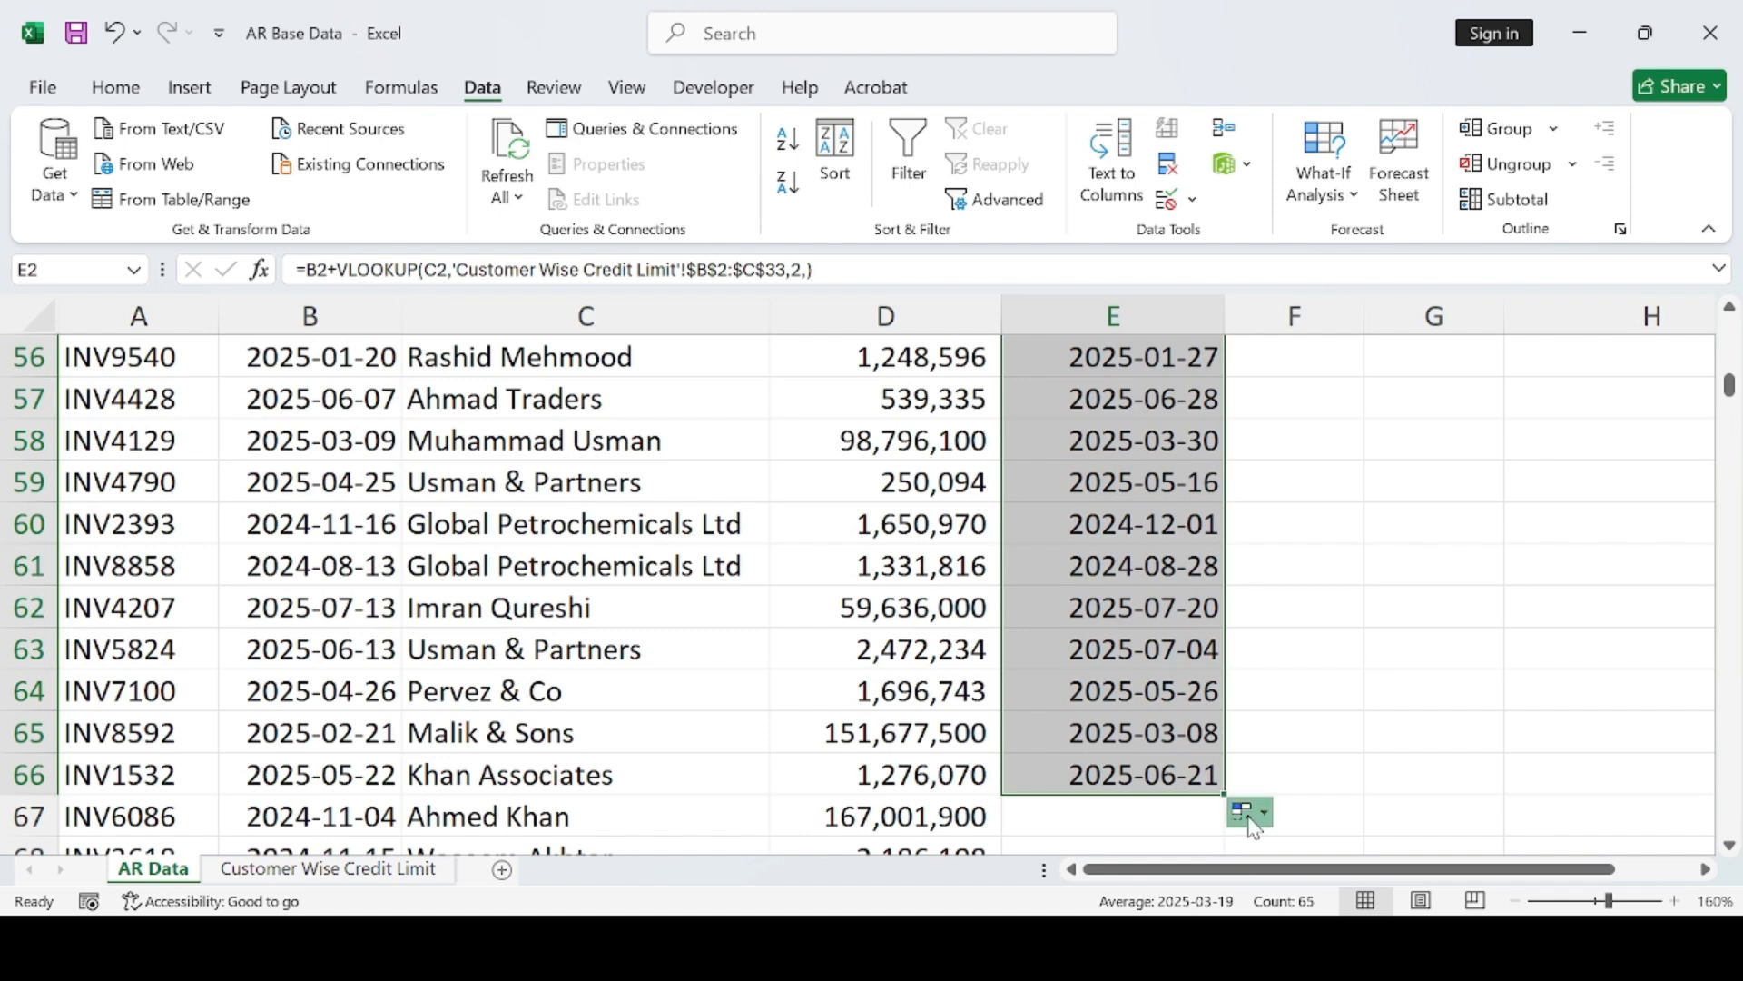
pyautogui.click(1410, 523)
pyautogui.scroll(7, 1398, 550)
pyautogui.scroll(11, 1397, 549)
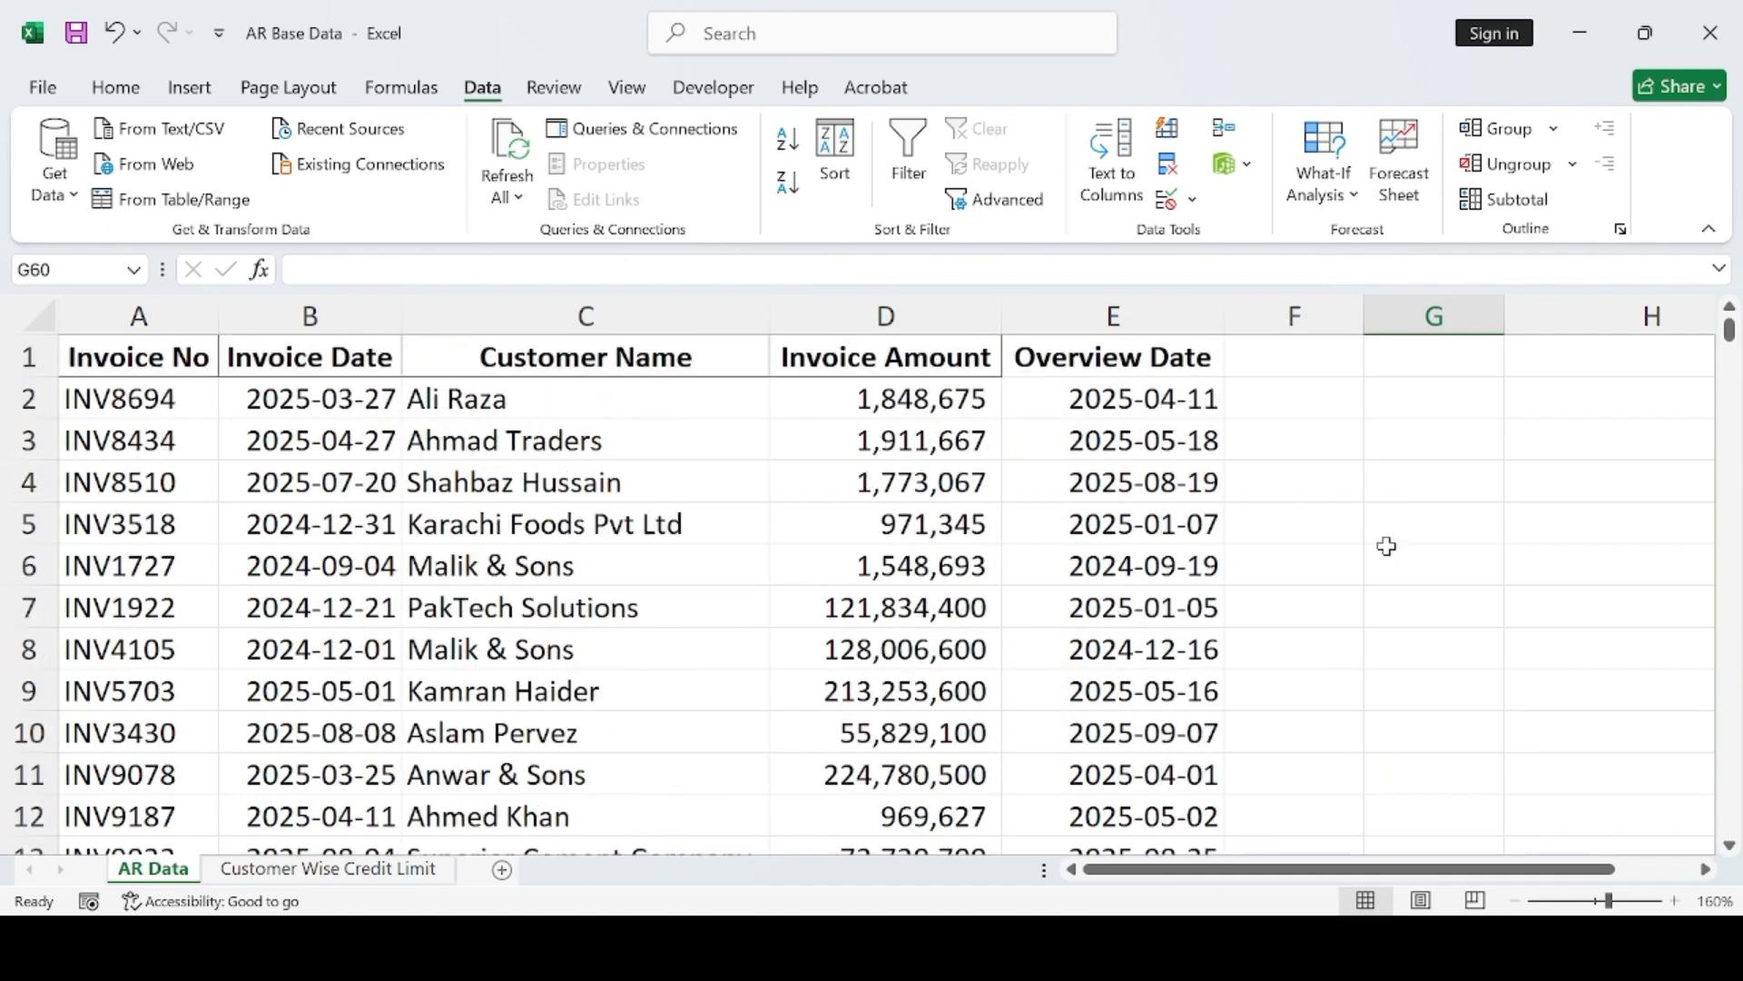
# - Extend the Overview Date formula from E66 down to the last invoice row, E501, and check the filled dates
pyautogui.scroll(-20, 1386, 546)
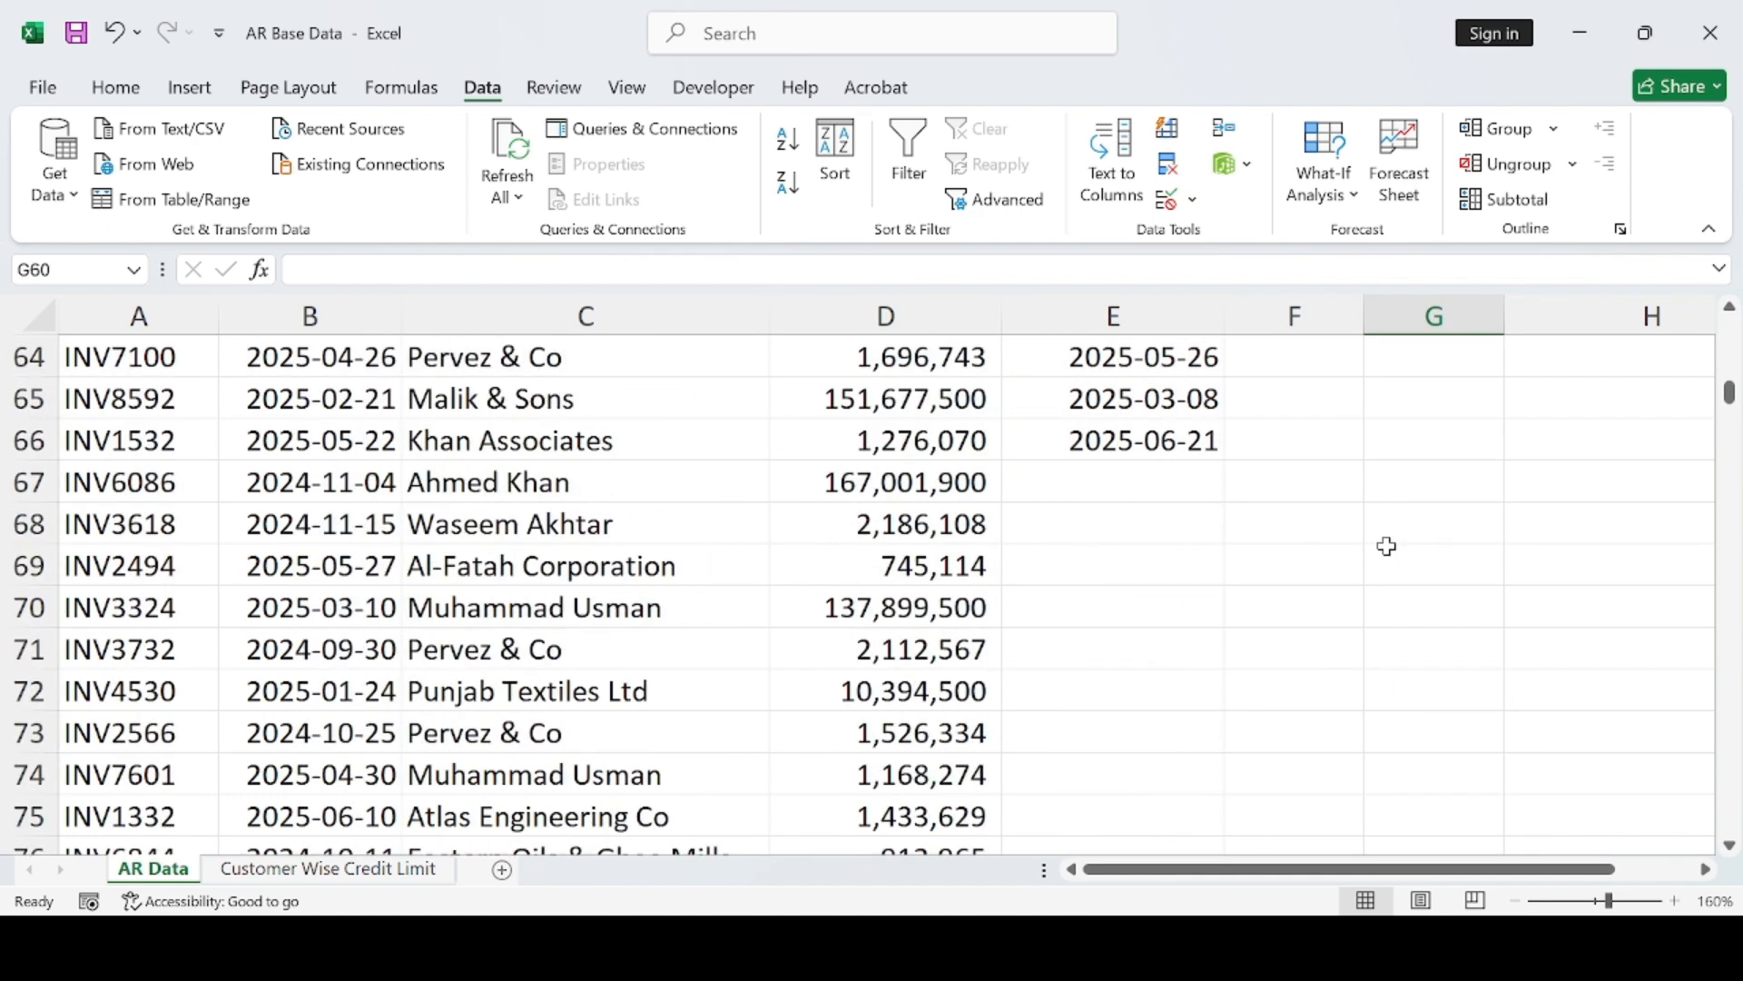
pyautogui.scroll(4, 1387, 546)
pyautogui.scroll(4, 1387, 546)
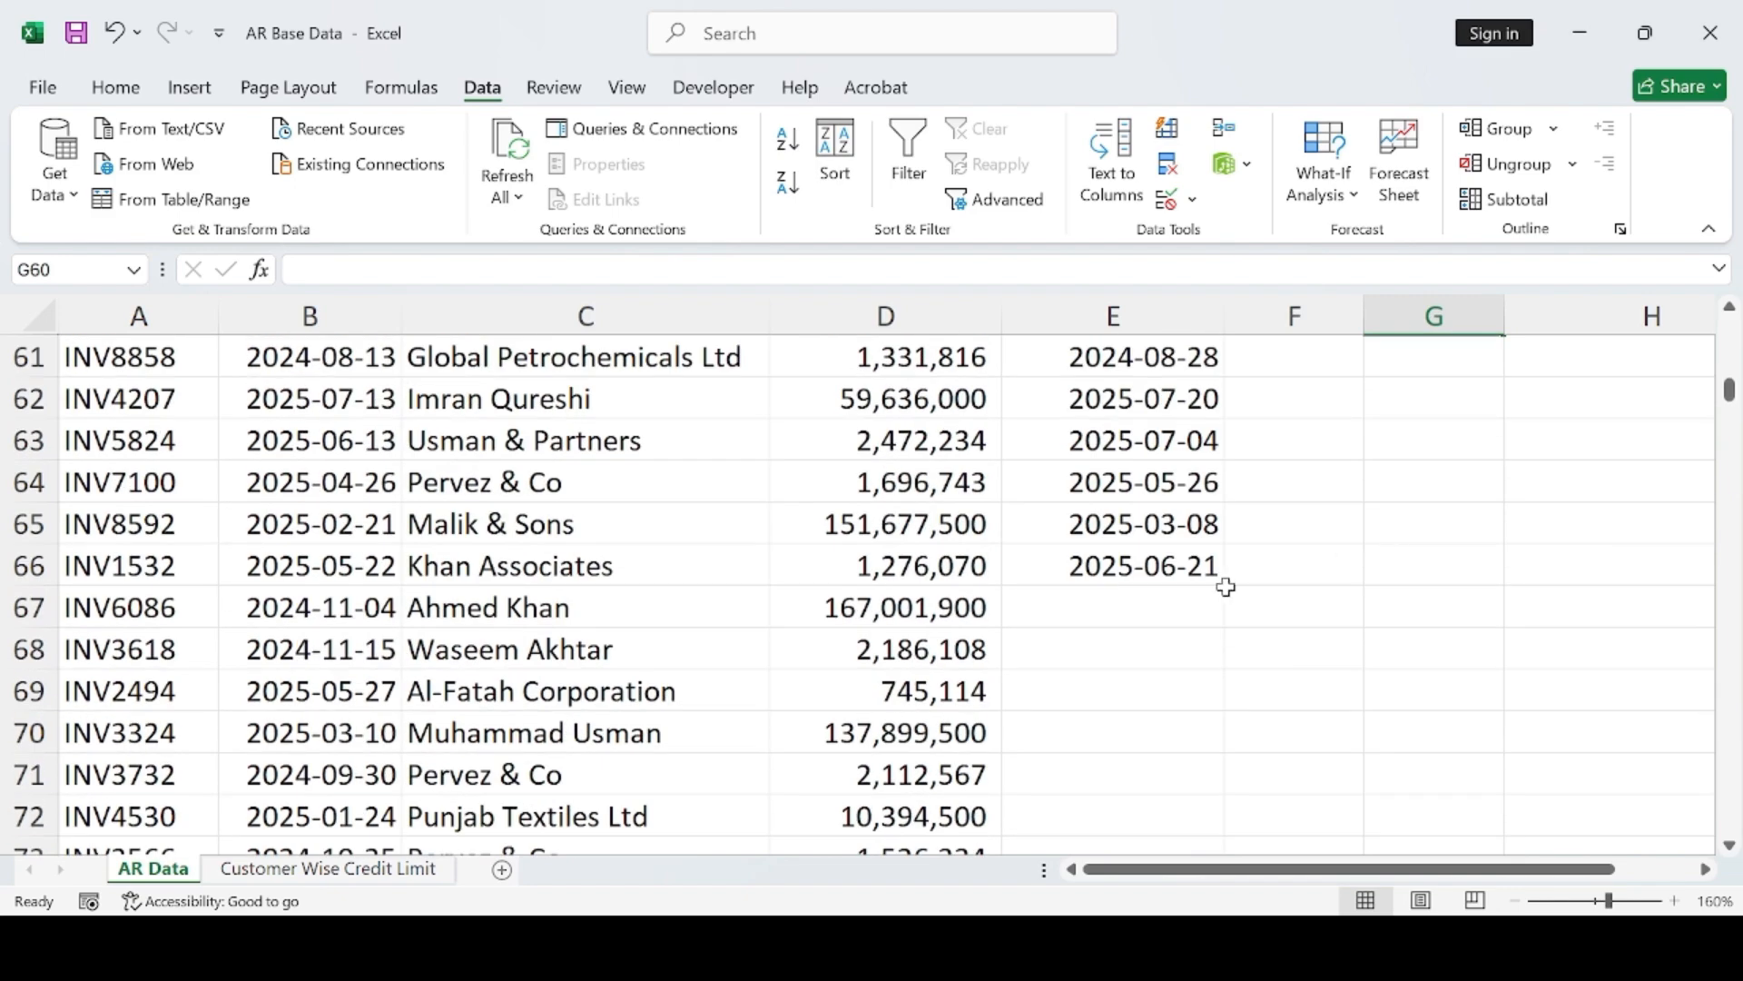
pyautogui.click(1180, 569)
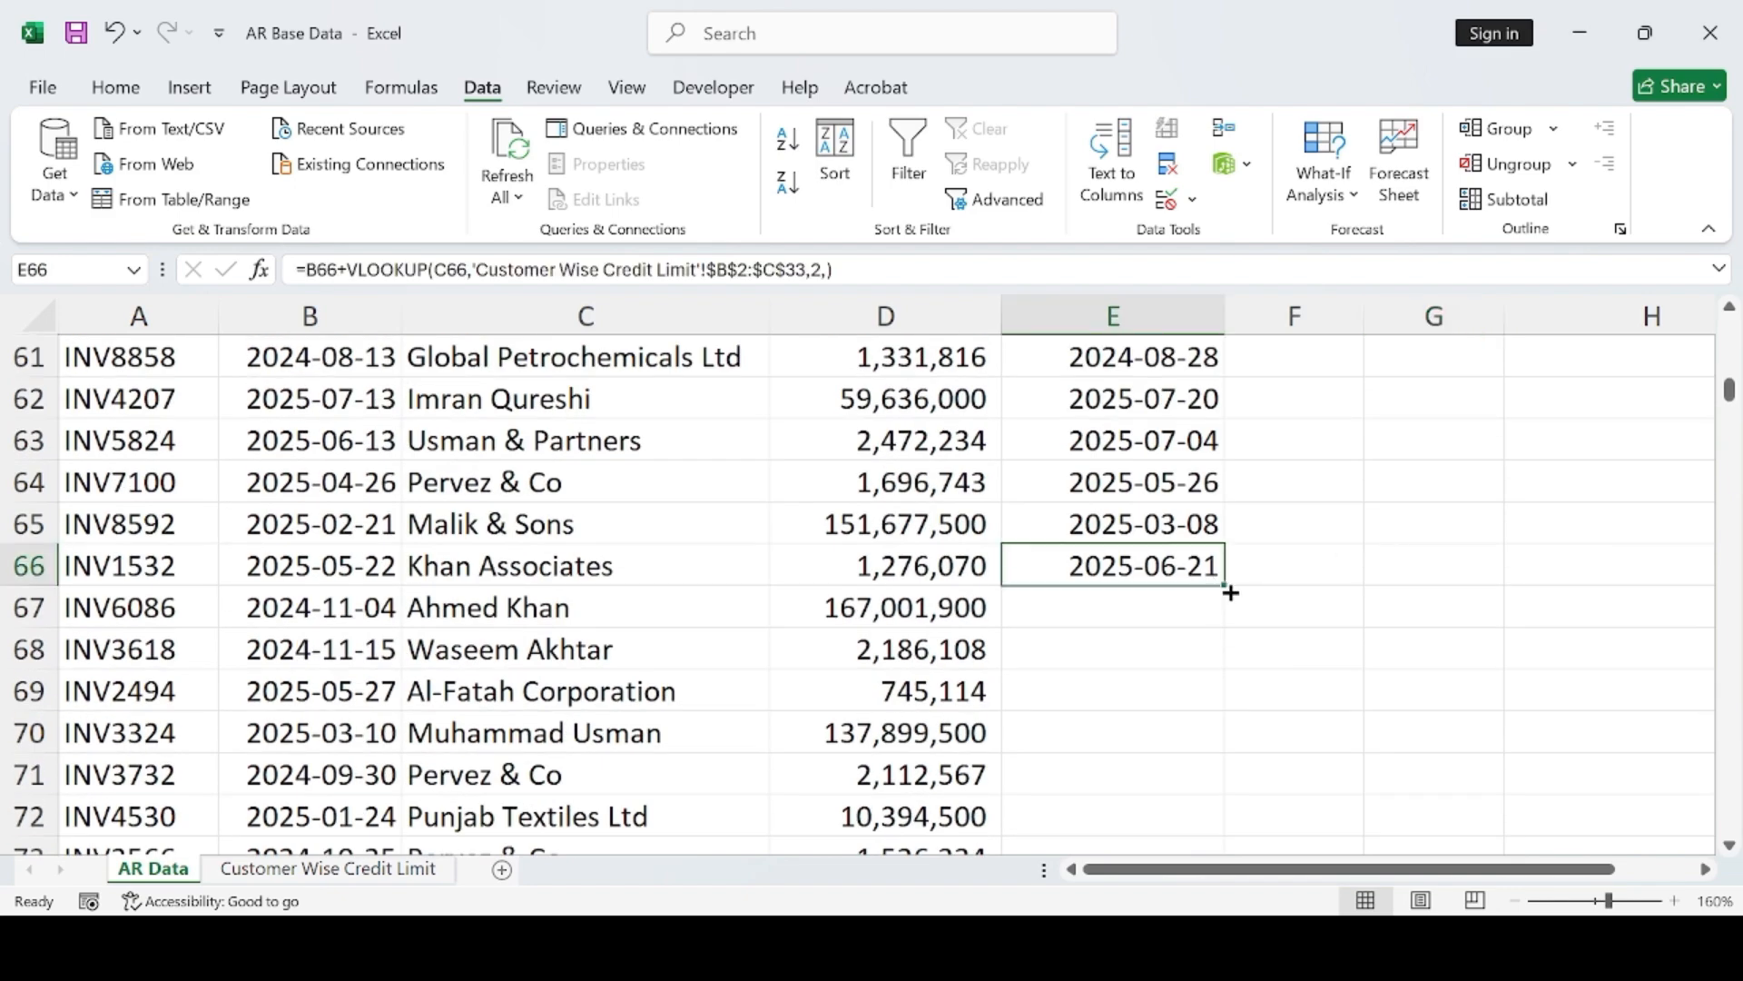
pyautogui.moveTo(1230, 592); pyautogui.dragTo(1129, 782)
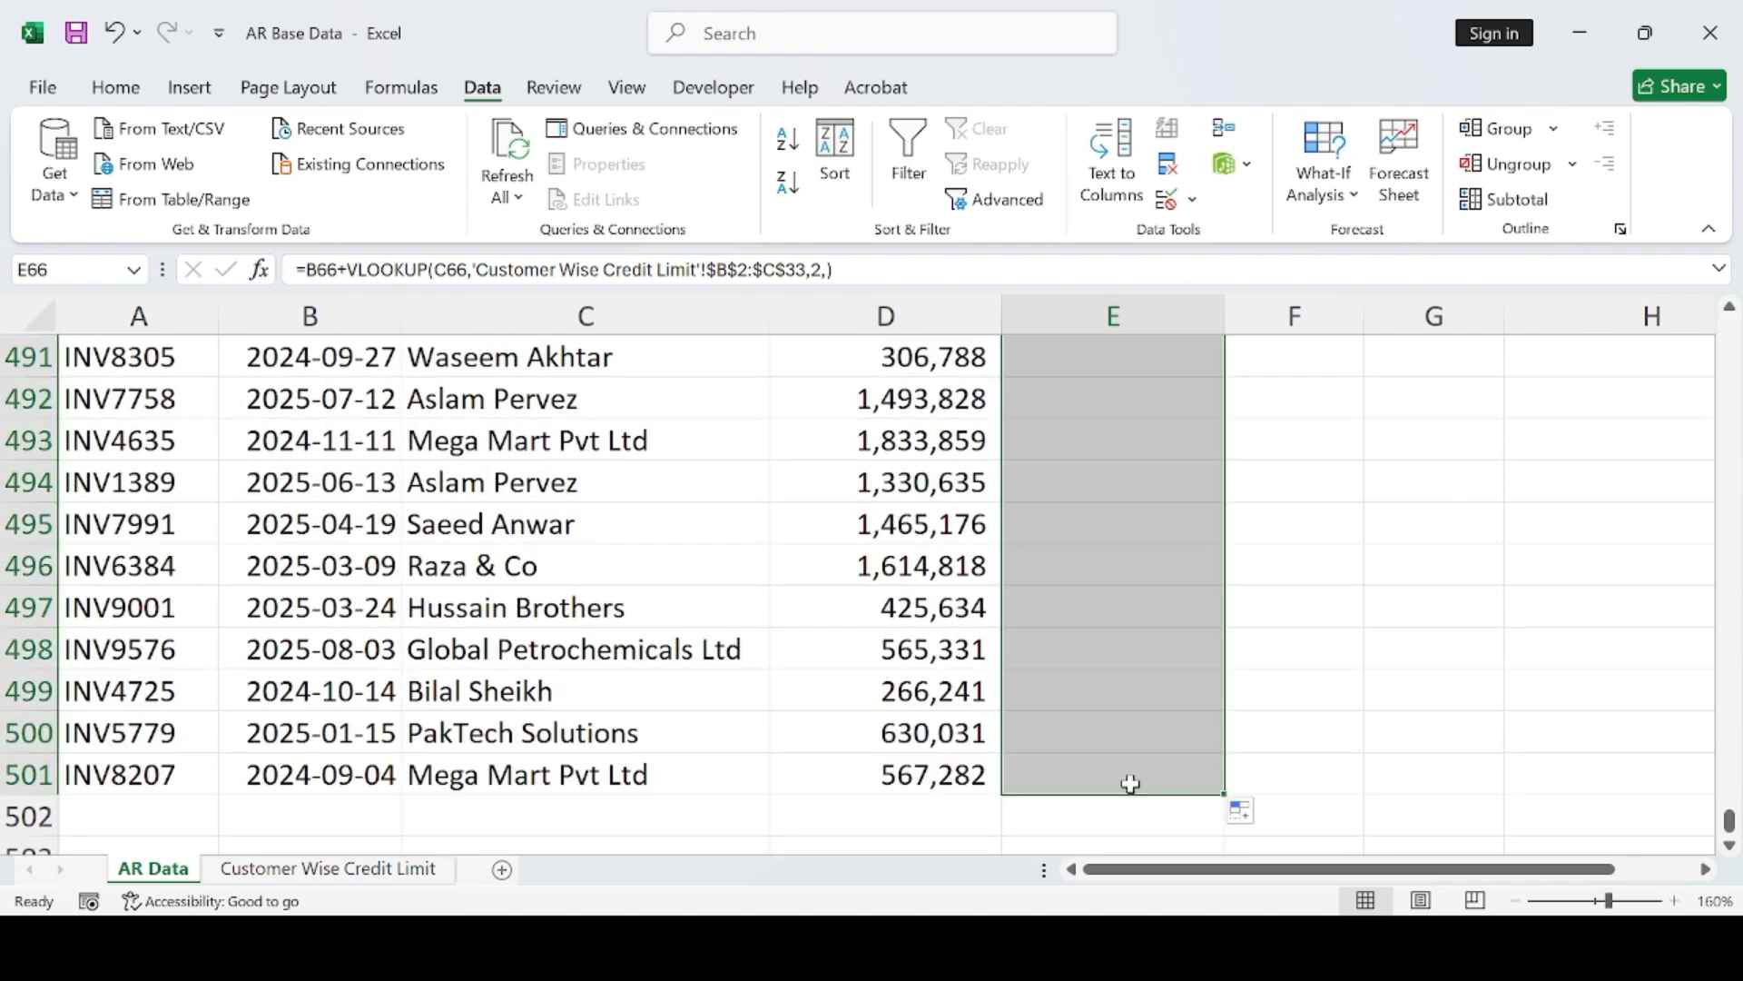
pyautogui.click(1448, 765)
pyautogui.scroll(14, 1282, 595)
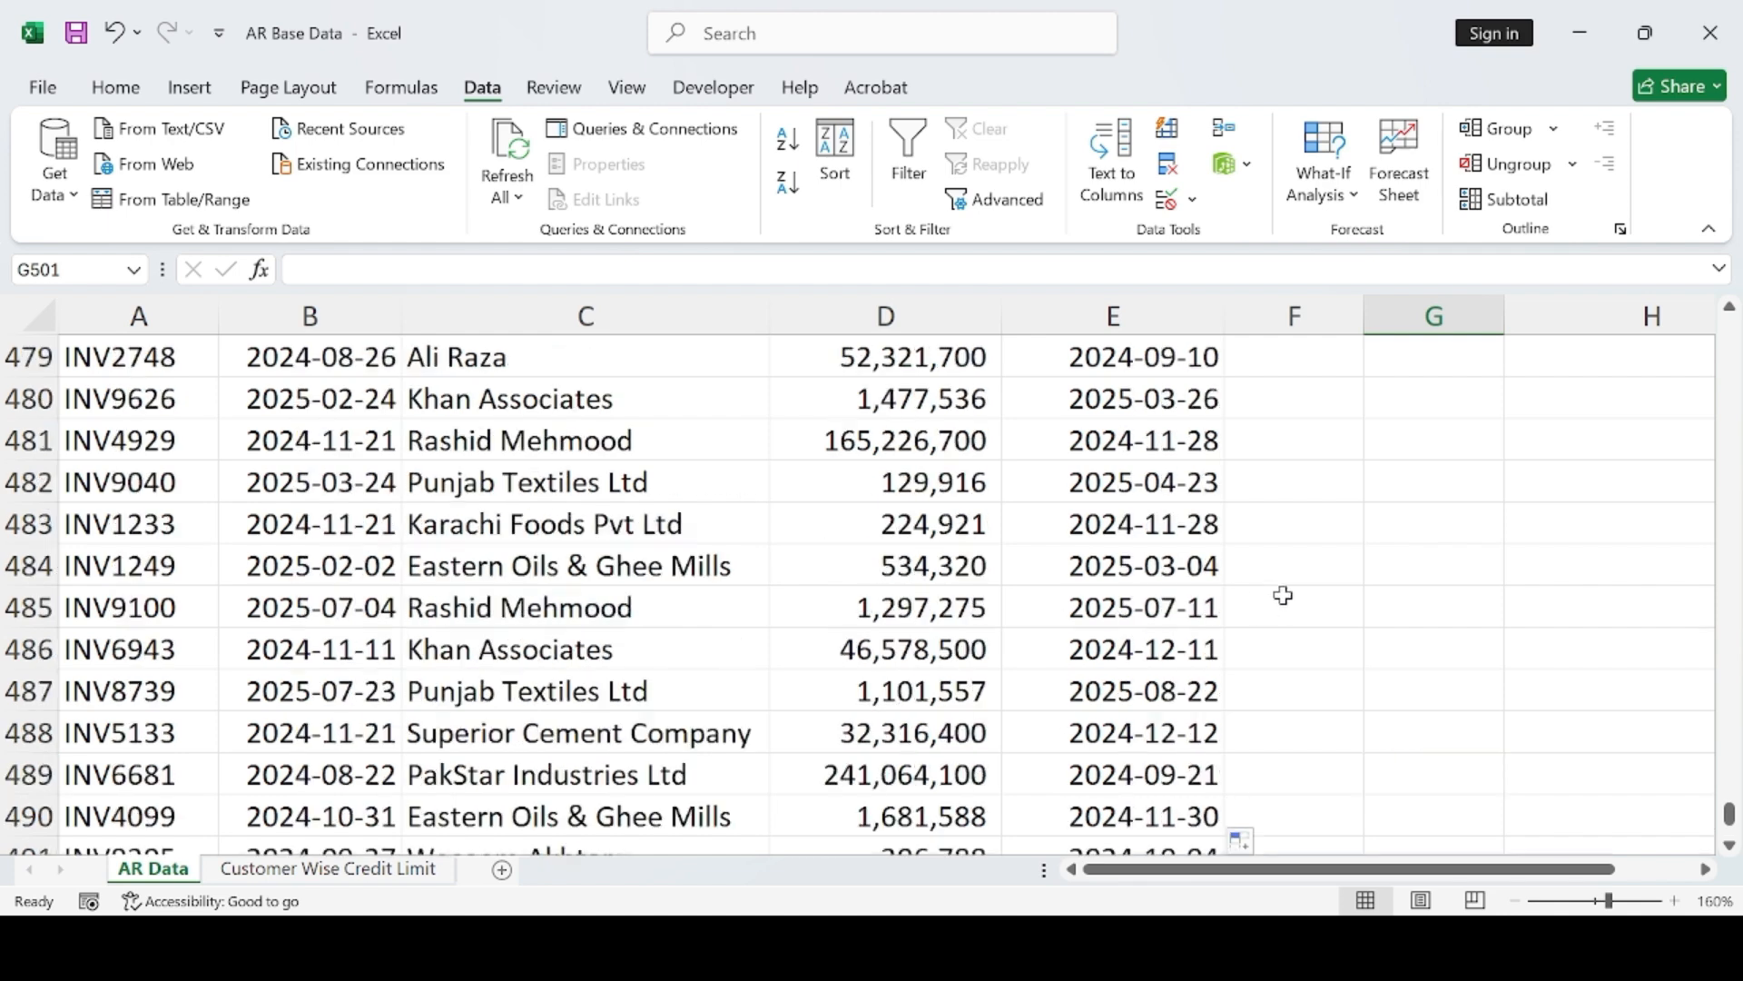
pyautogui.scroll(20, 1284, 594)
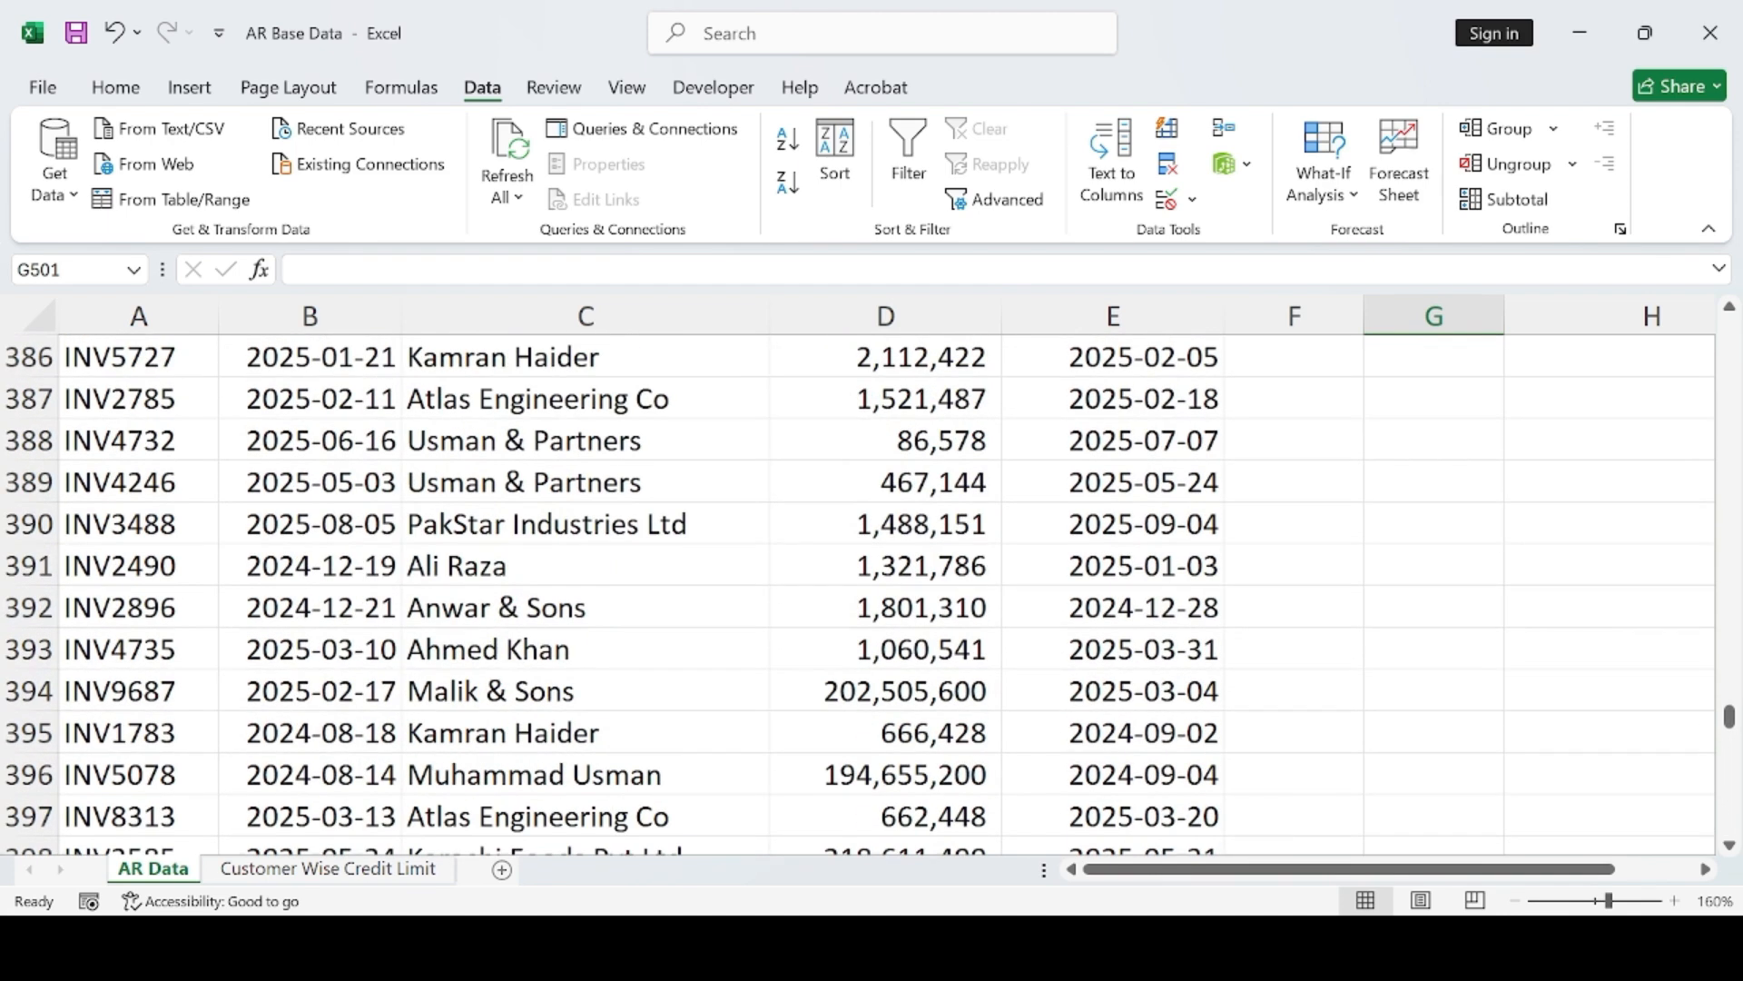